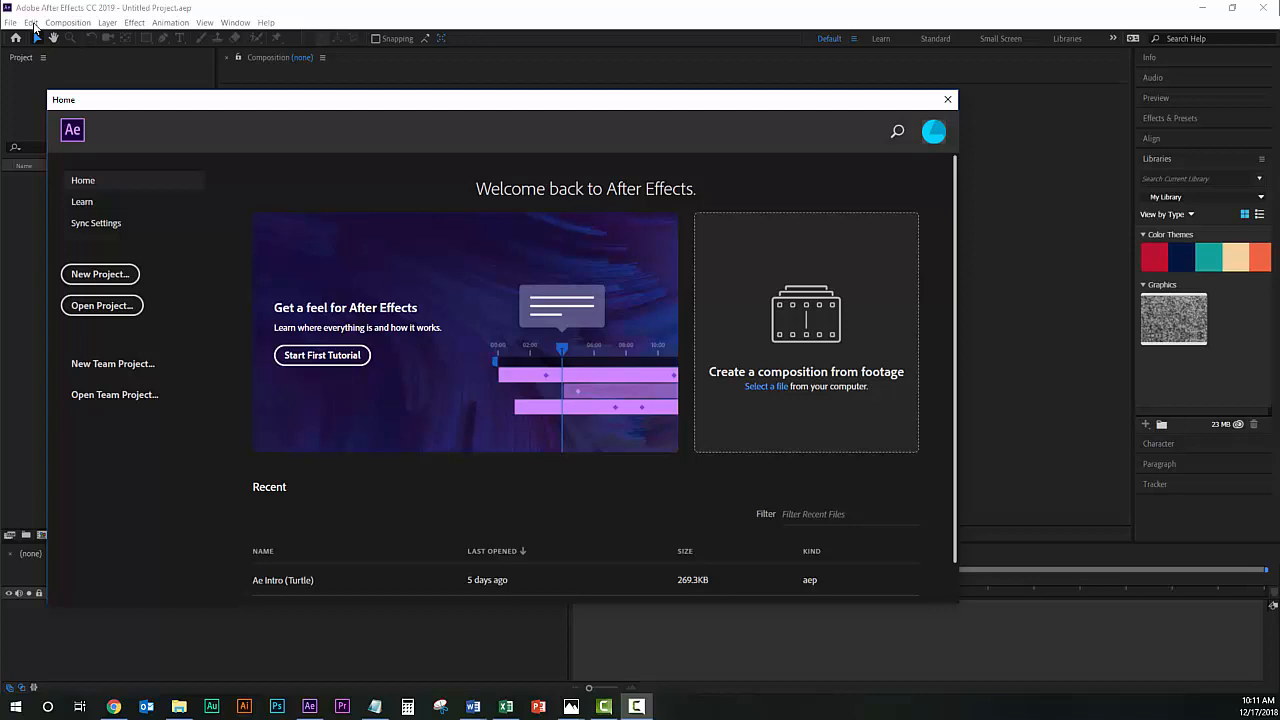
Set the Auto-Save preference to save projects every 3 minutes
click(32, 23)
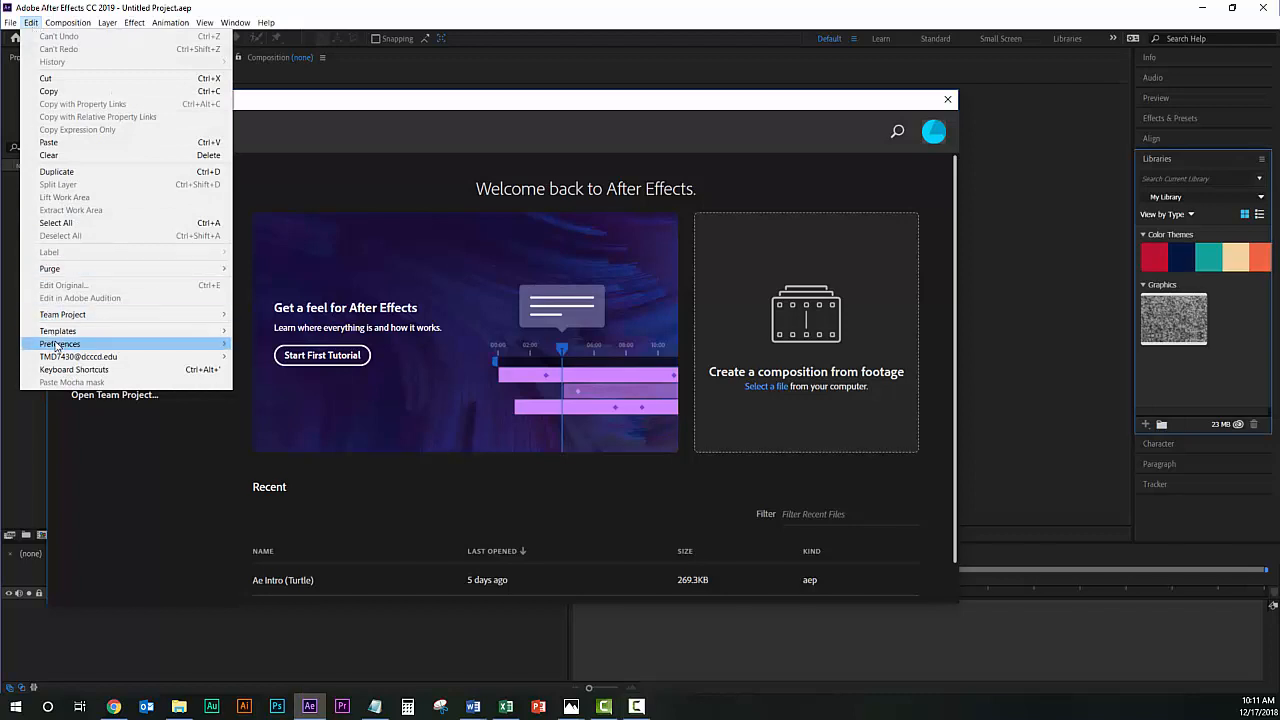
mouse_move(91, 346)
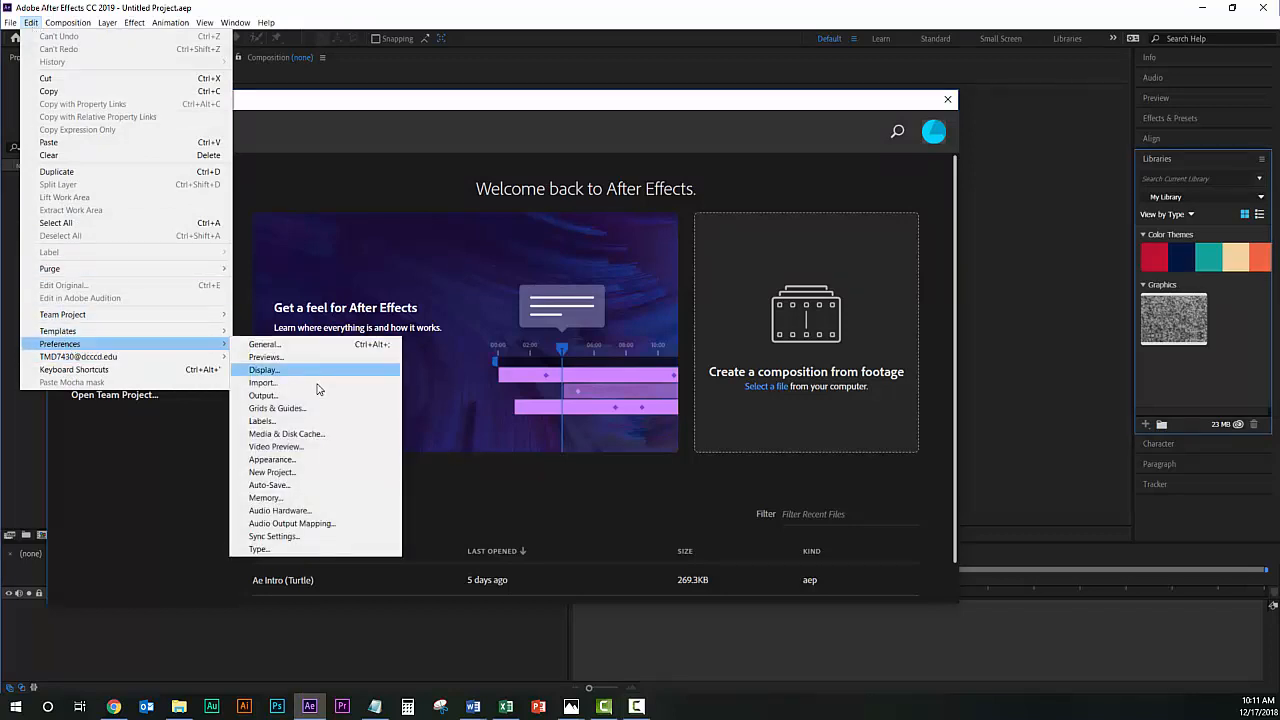
click(316, 486)
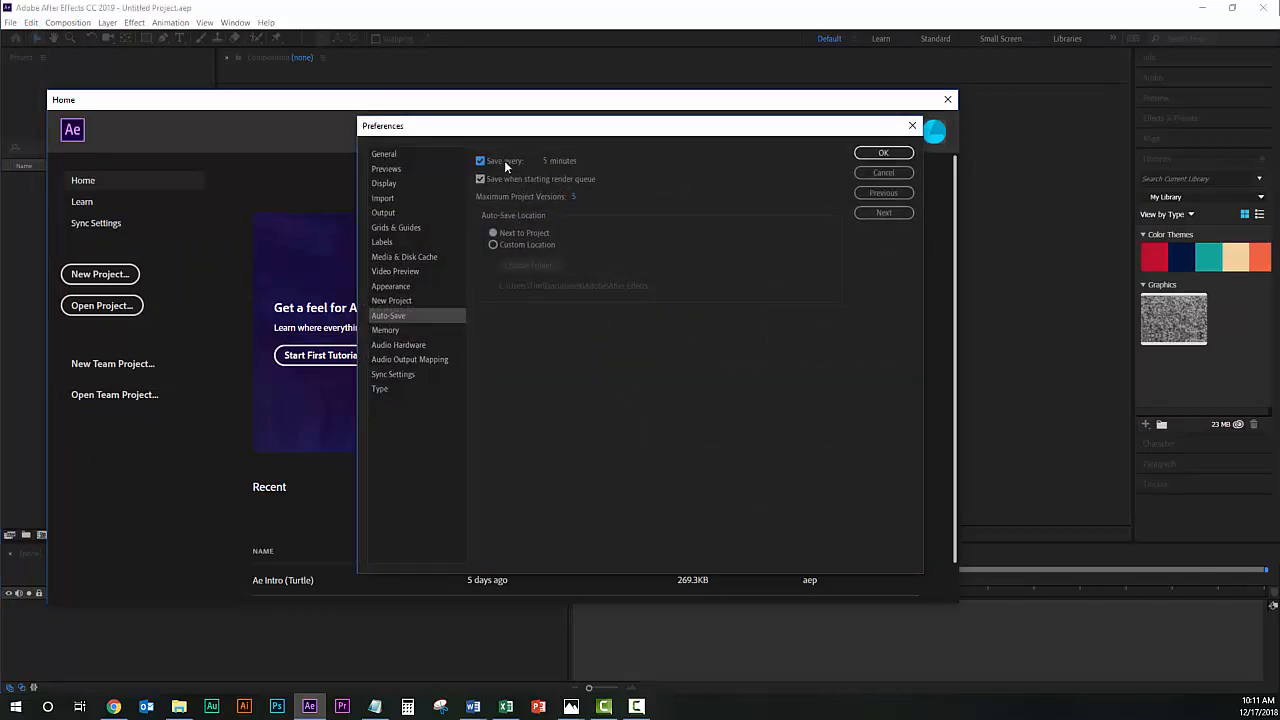
click(545, 166)
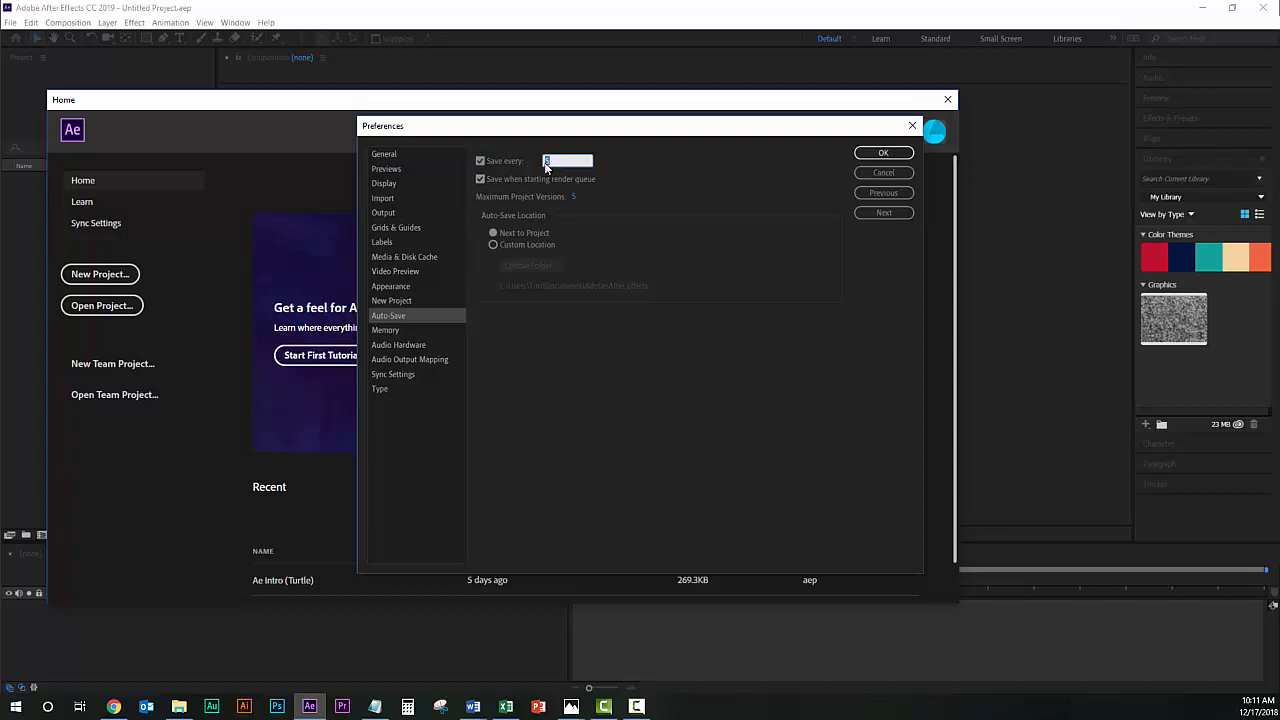
text(3)
click(540, 342)
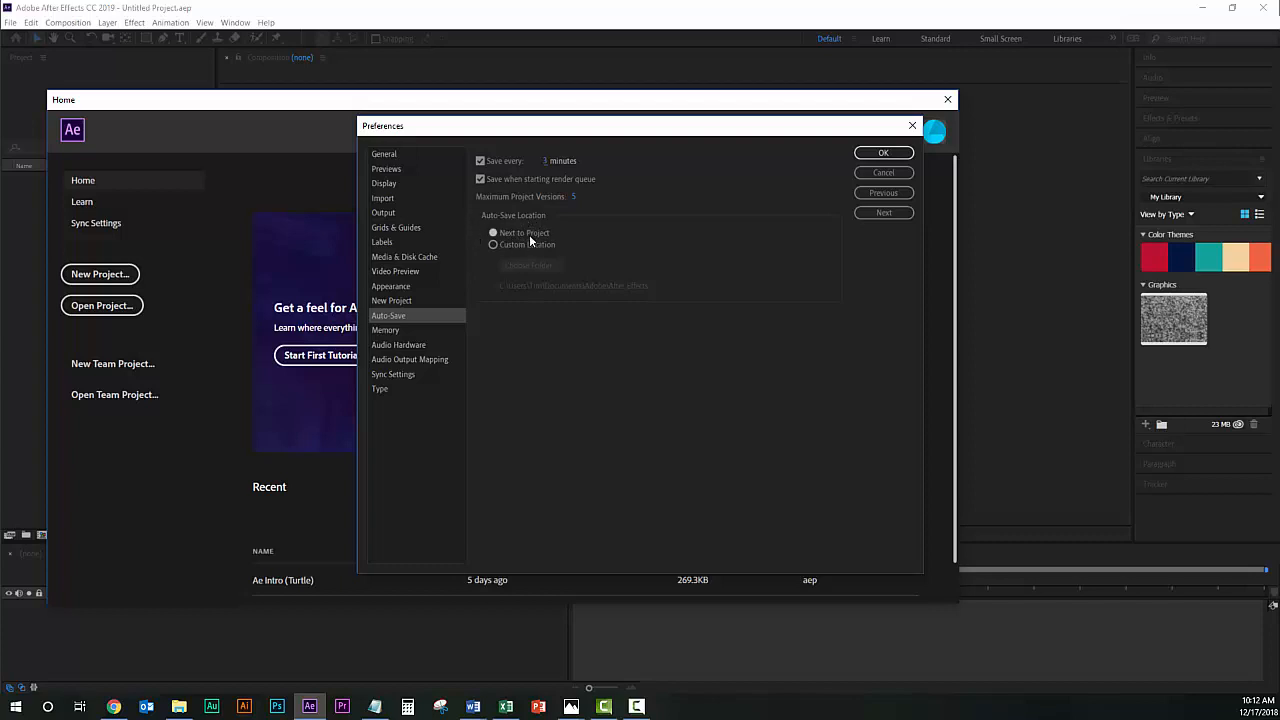
click(884, 153)
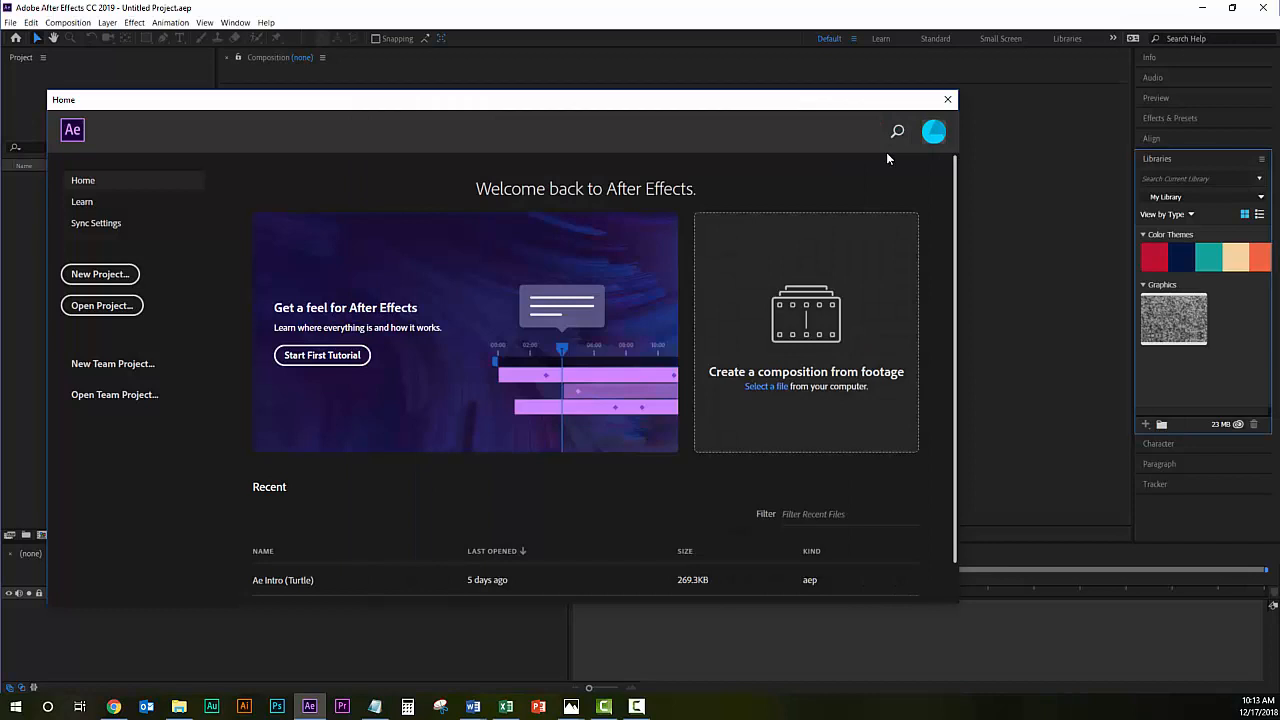
Switch to the Default workspace and reset it to its saved layout
click(236, 22)
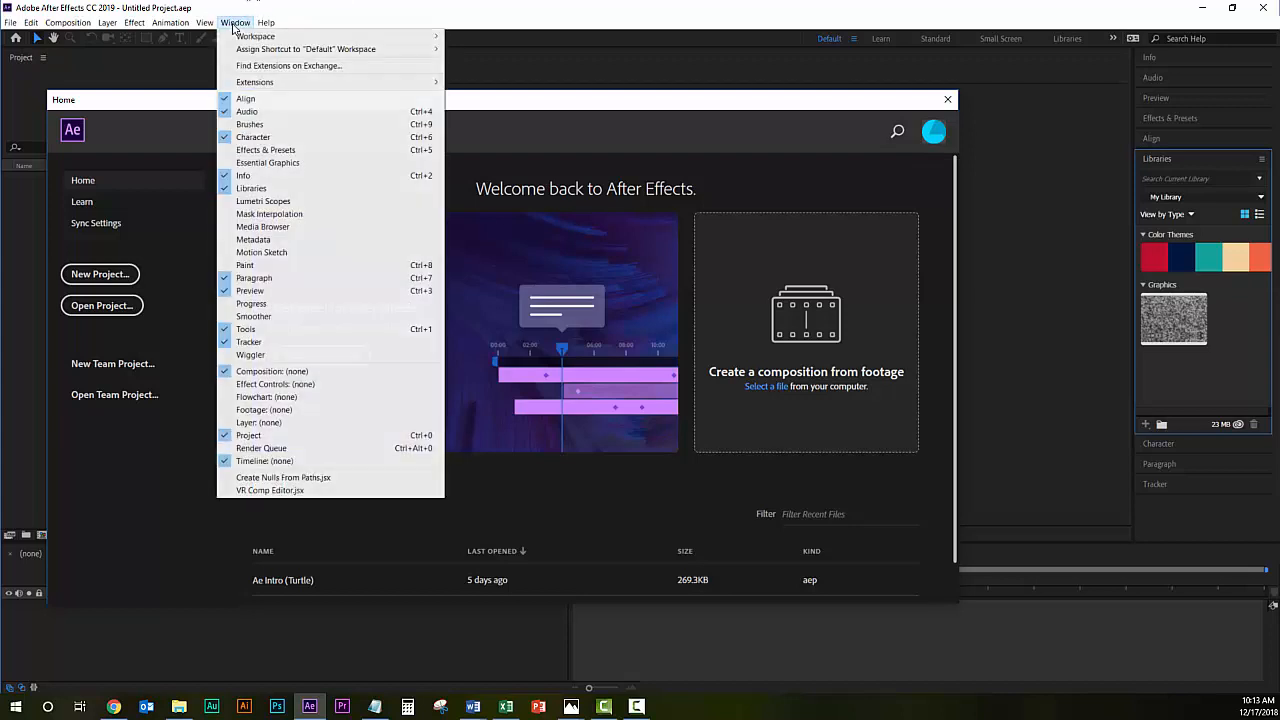
mouse_move(243, 40)
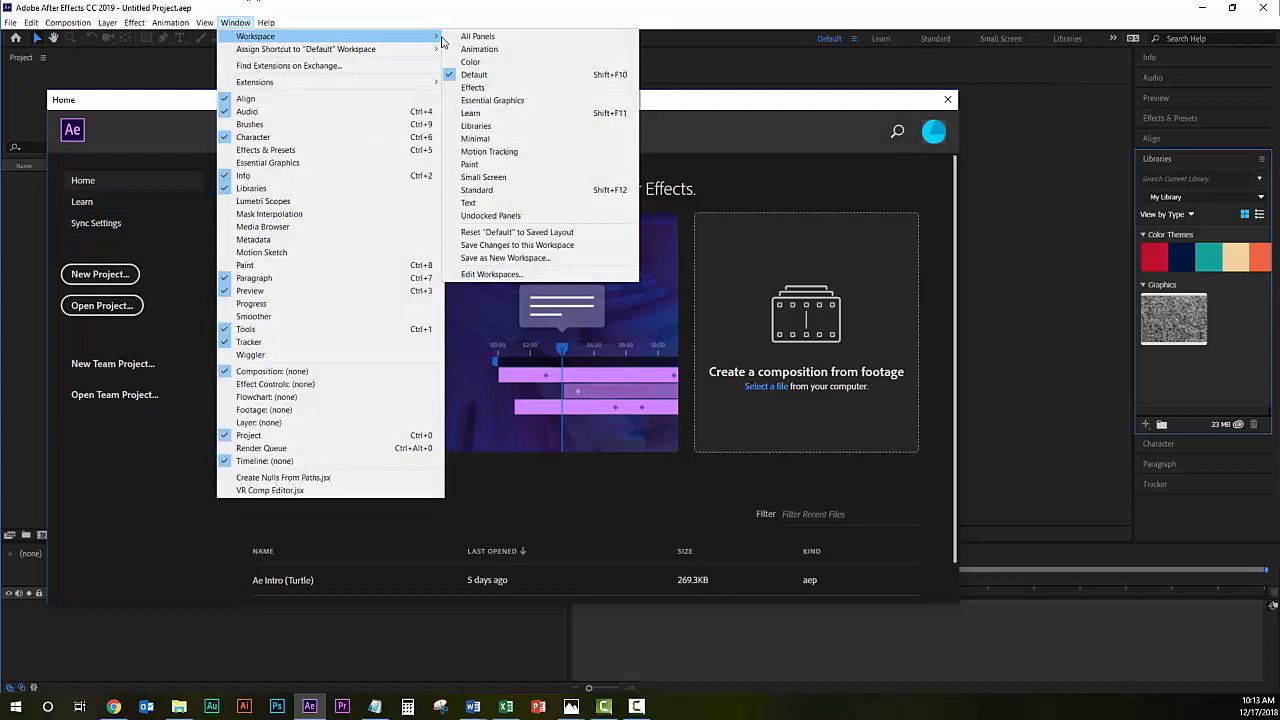
click(485, 76)
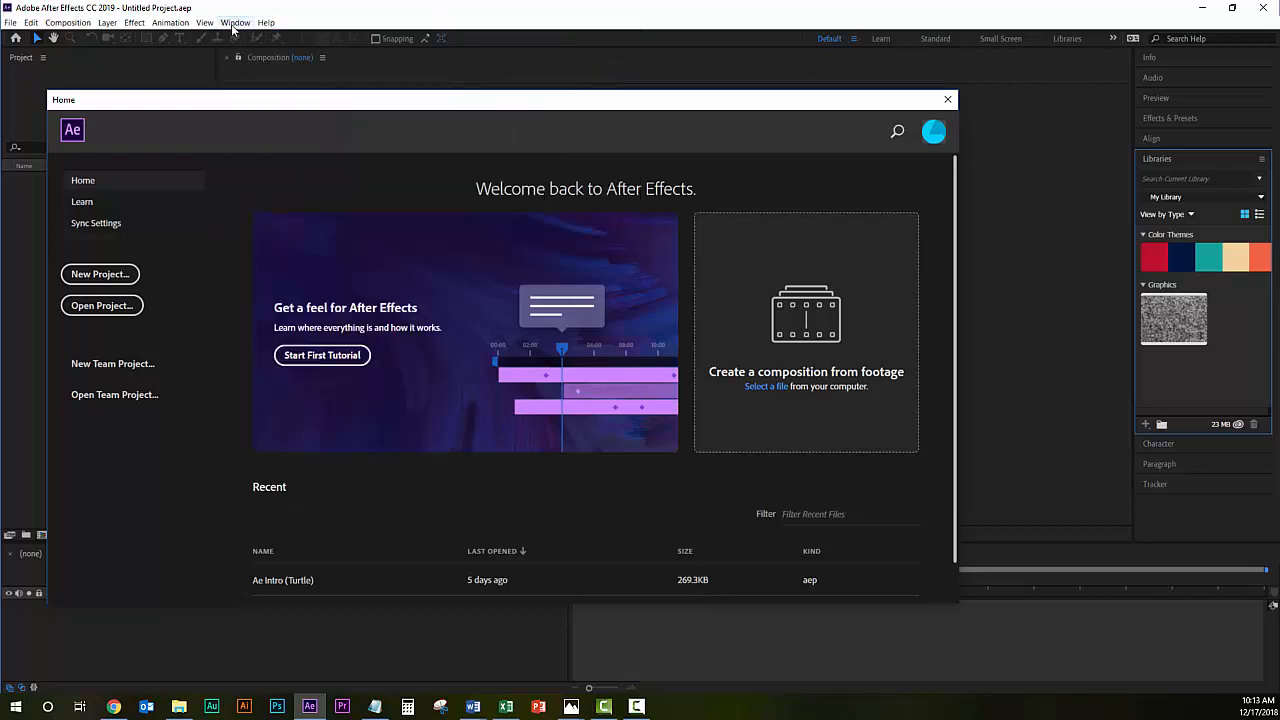
click(234, 24)
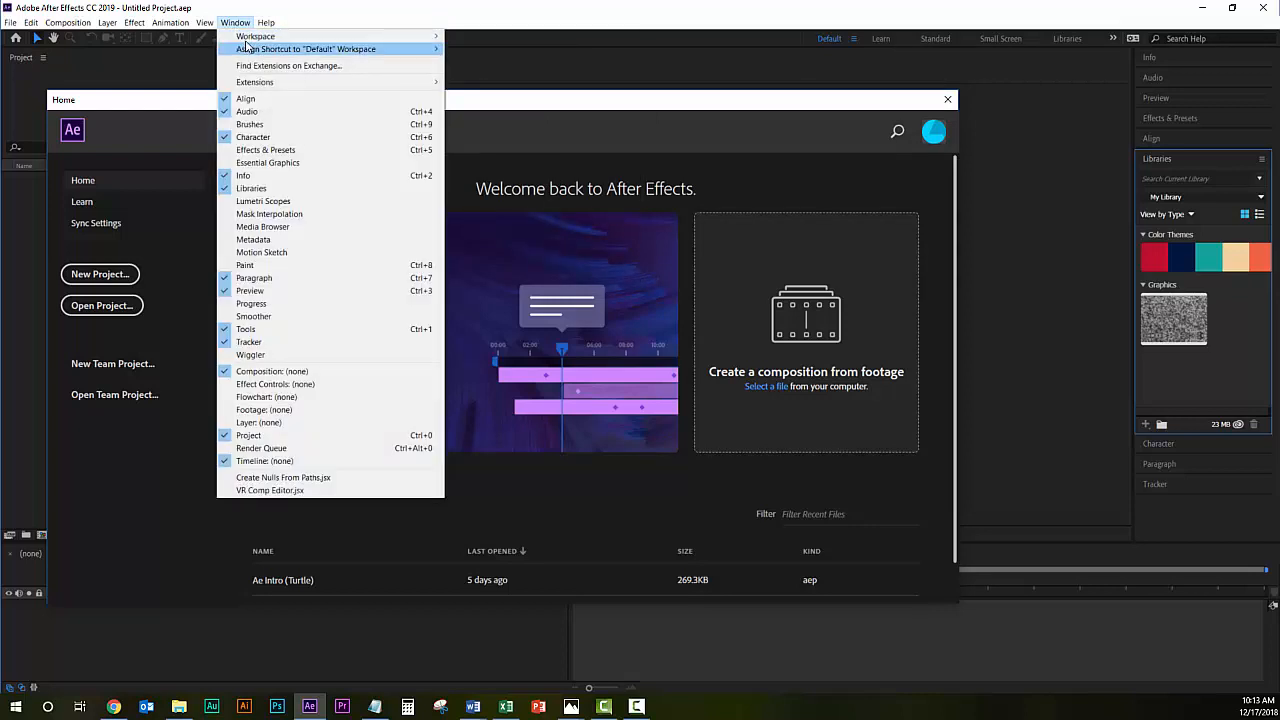
mouse_move(246, 40)
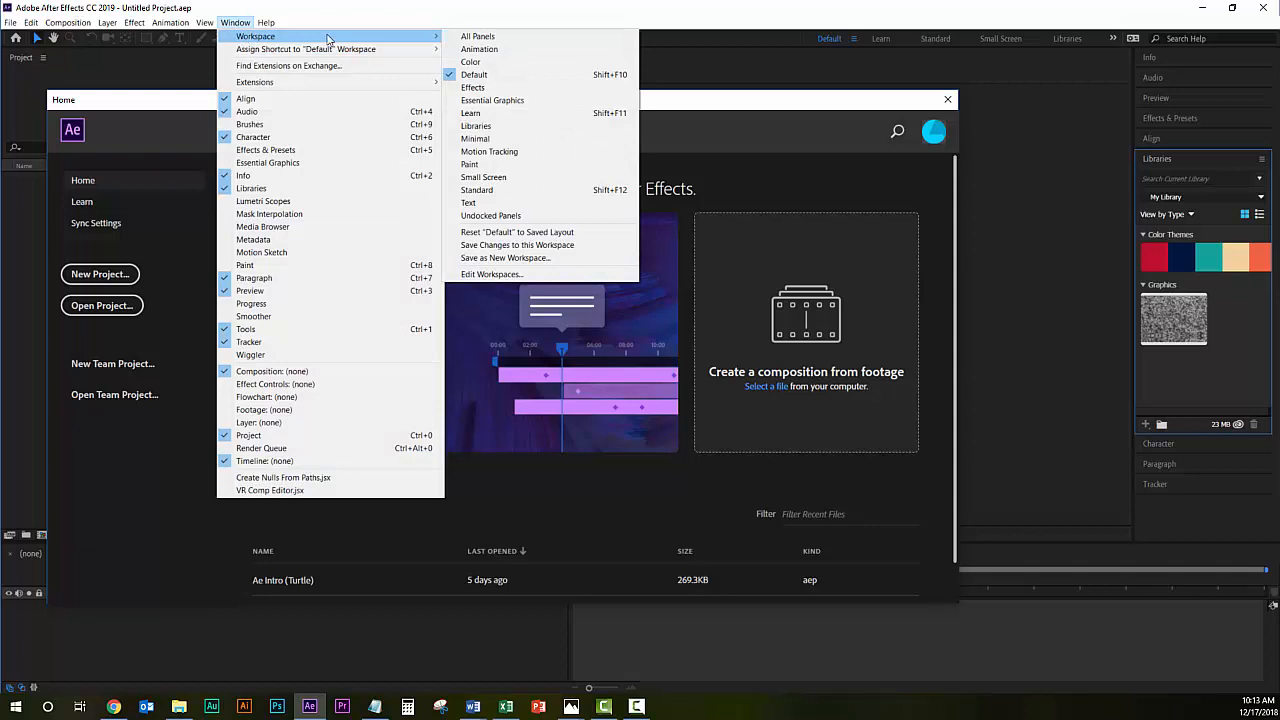
click(528, 238)
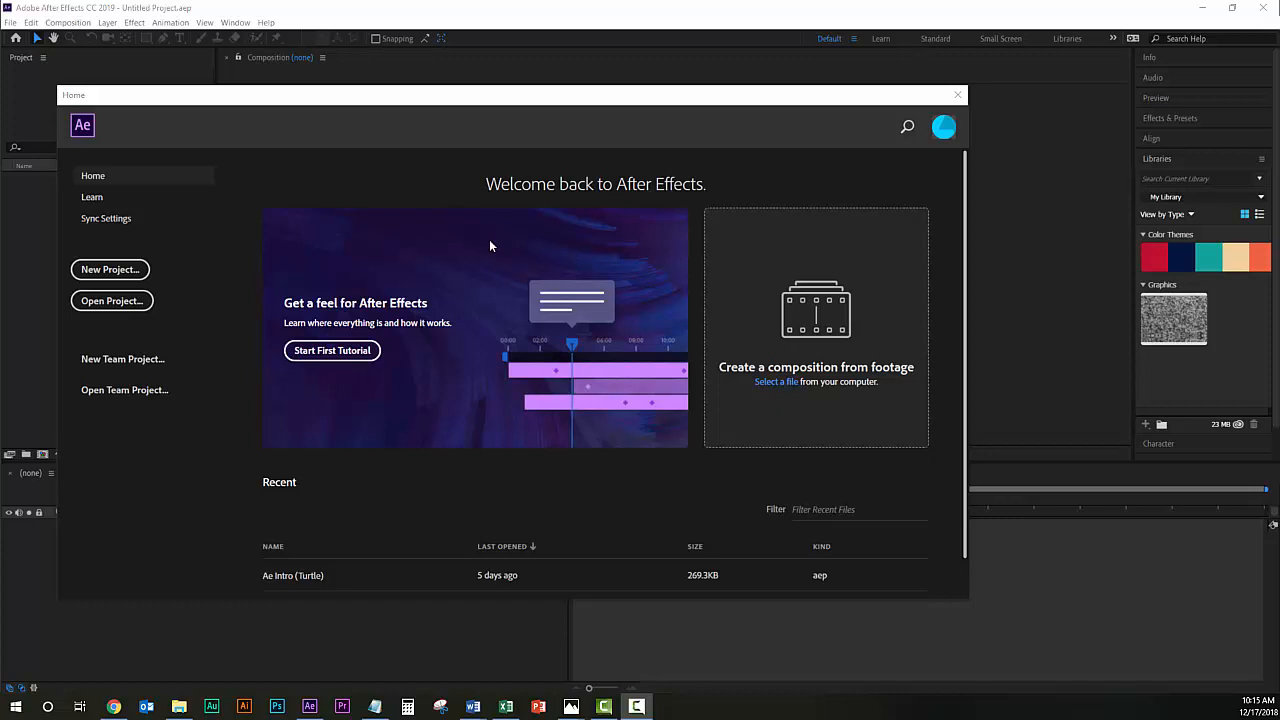
Open the project Ae Intro (Turtle).aep and accept its conversion to the current version
click(110, 302)
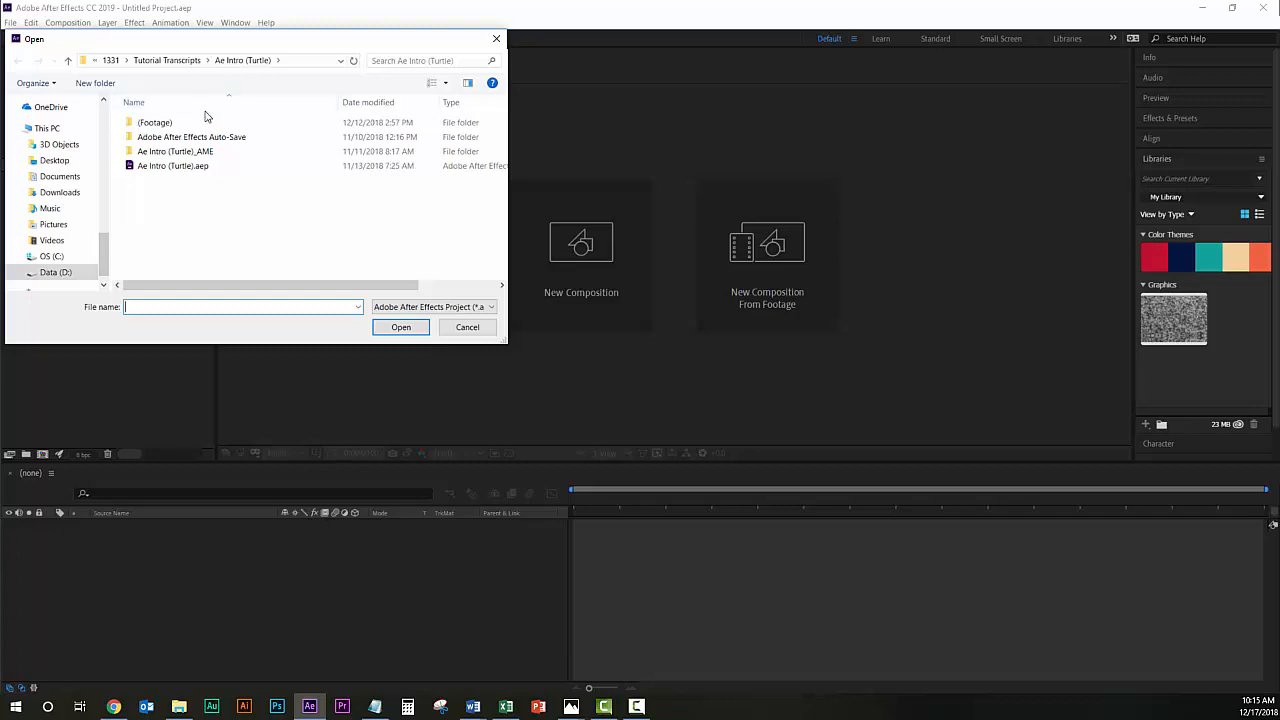
click(130, 168)
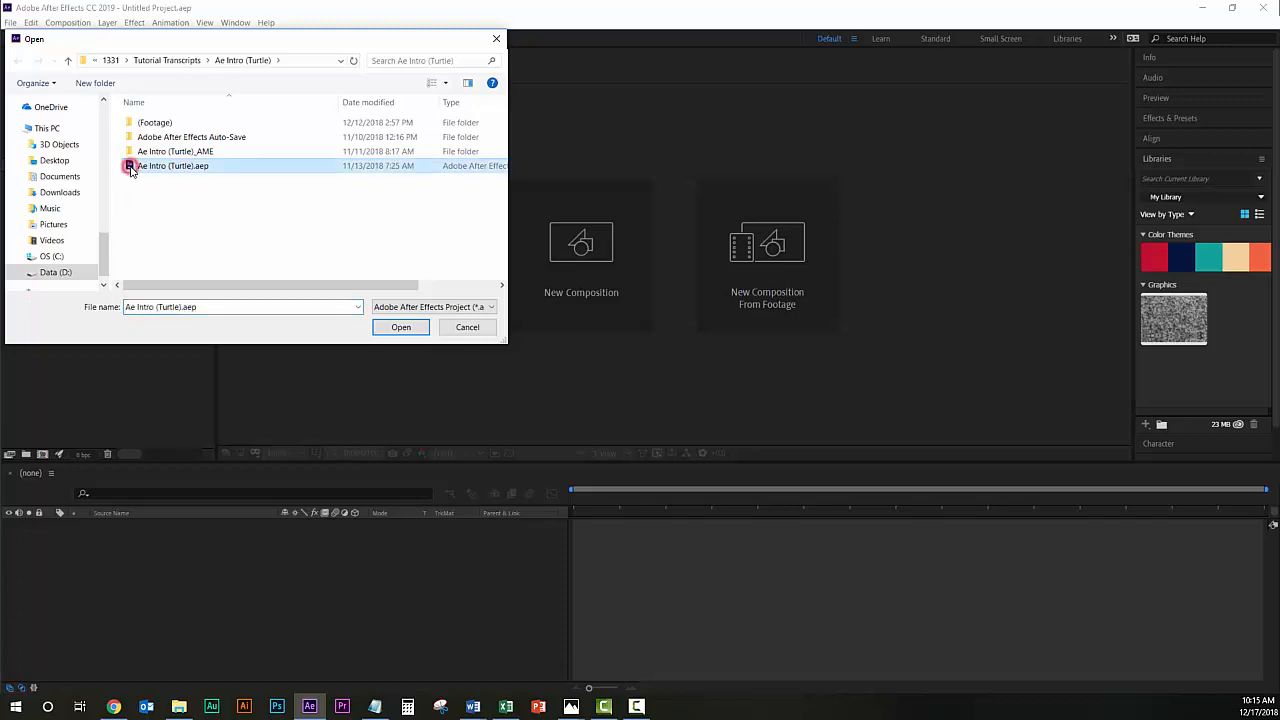
click(401, 328)
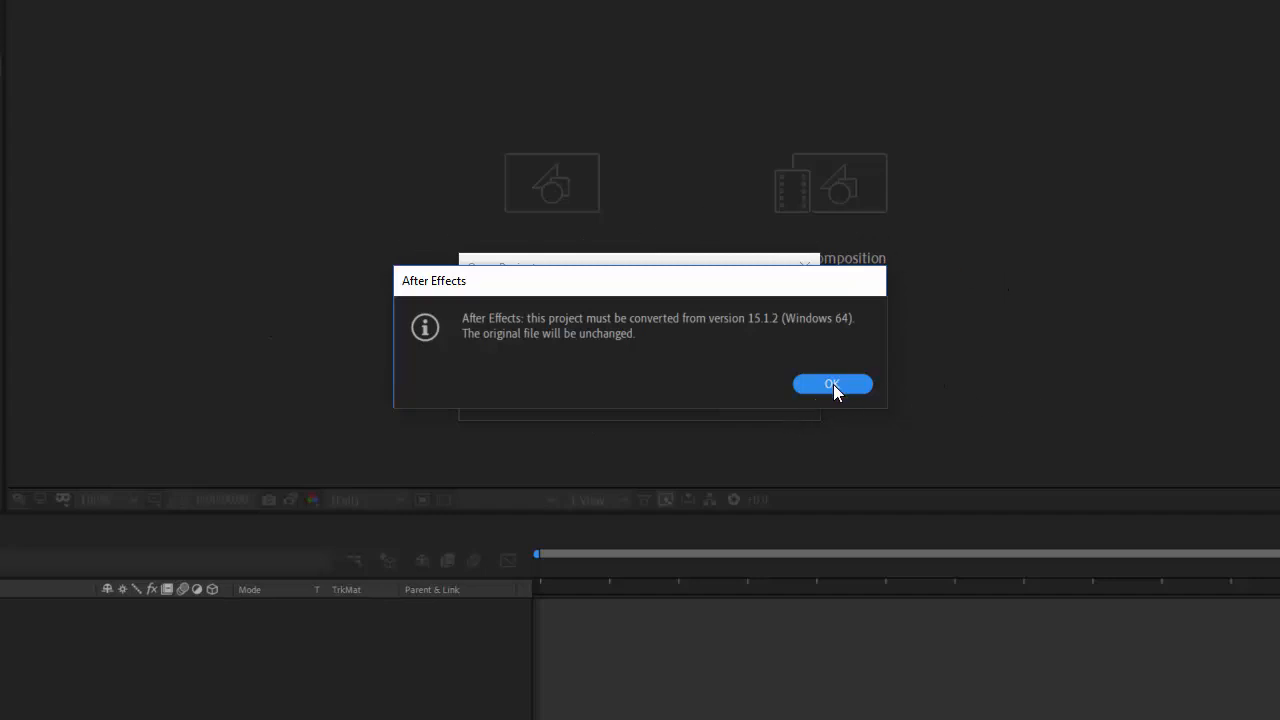
click(833, 384)
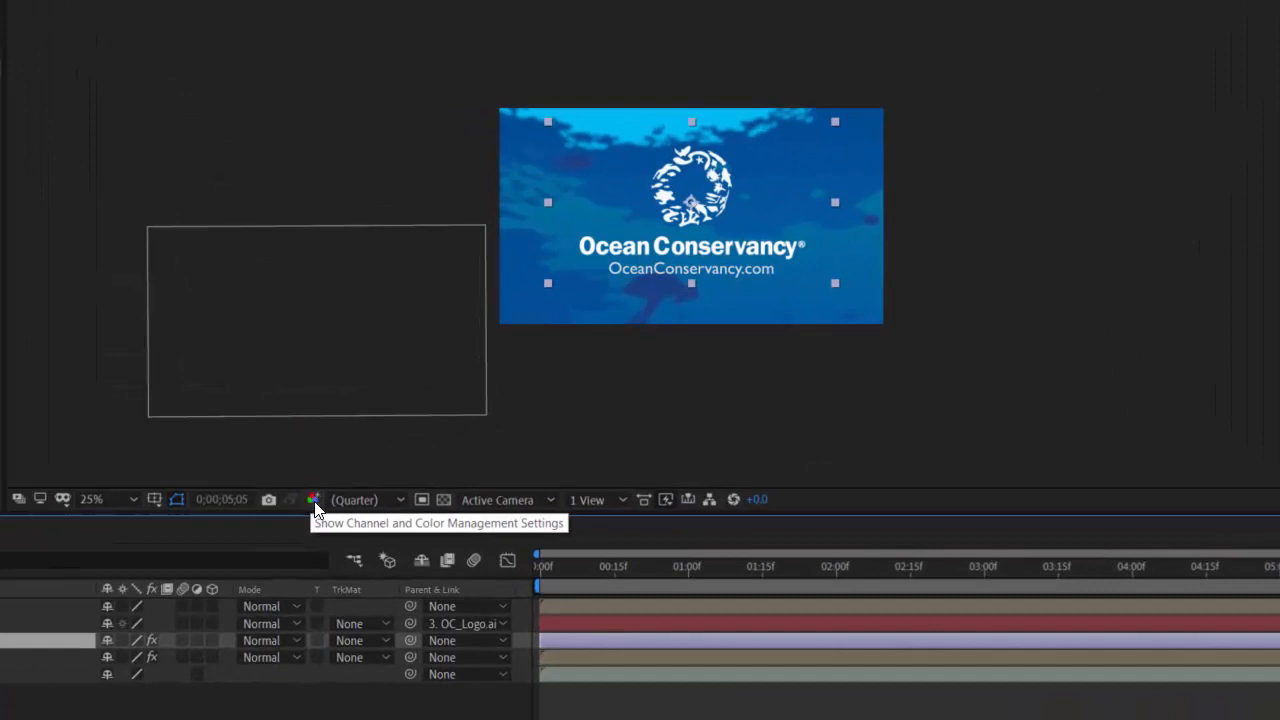
click(401, 498)
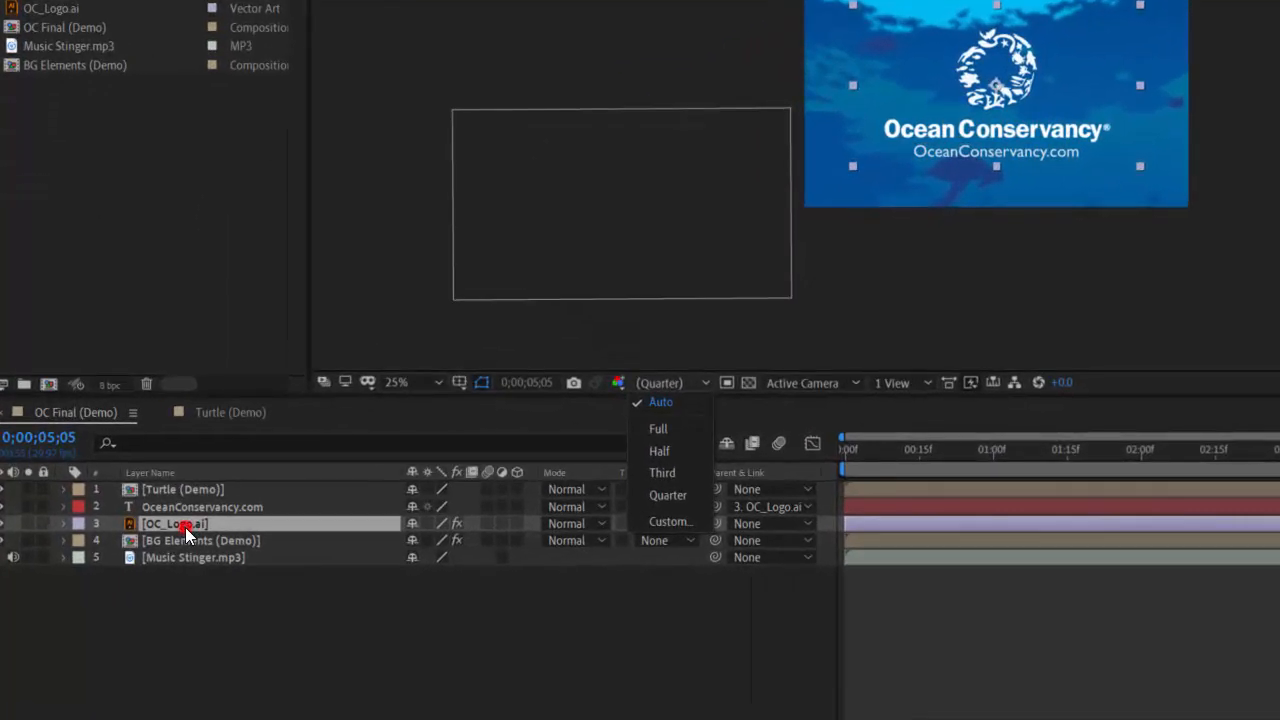
click(131, 549)
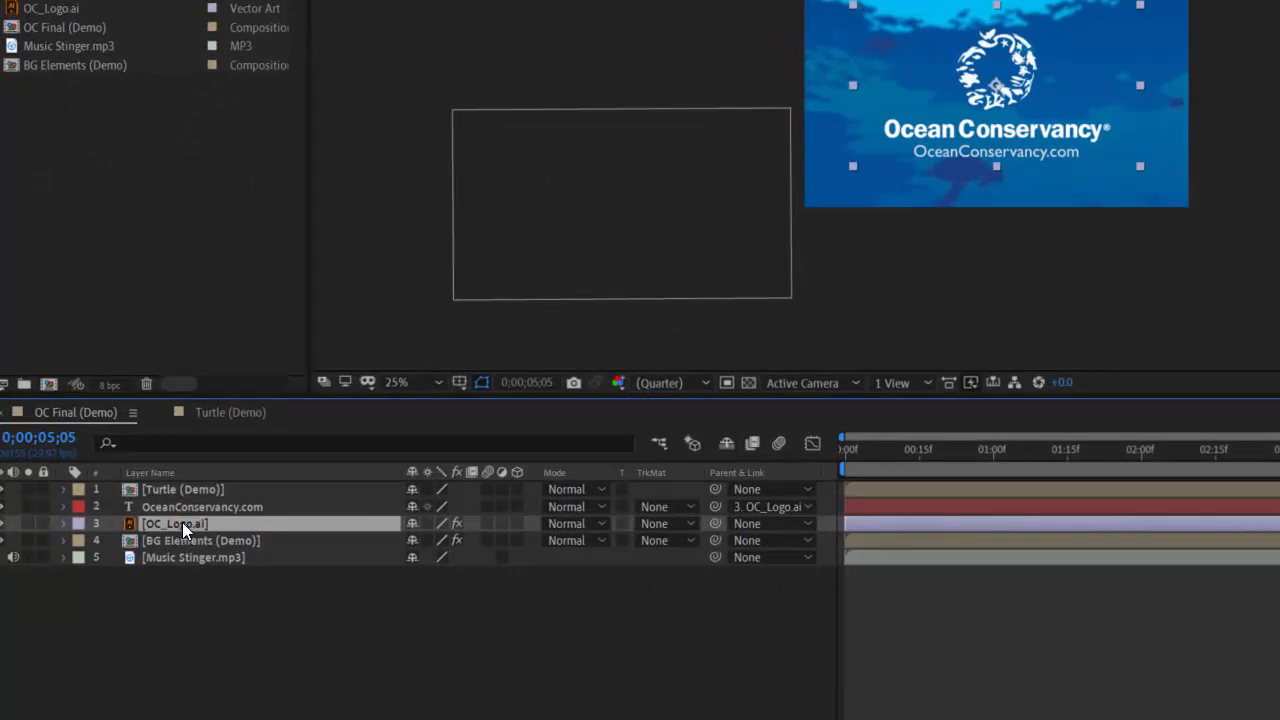
Display the OC_Logo.ai layer's Position, Rotation, Scale and Opacity properties one after another in the timeline
key(p)
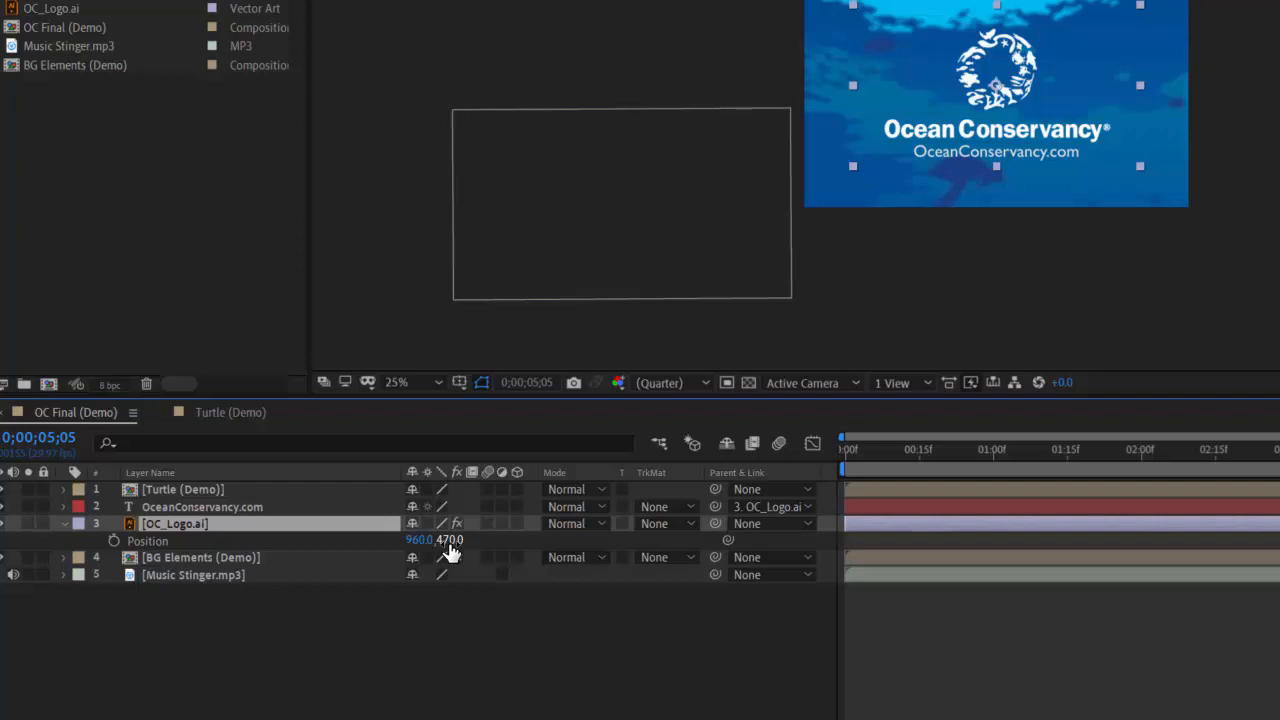
key(r)
key(alt+shift+s)
key(t)
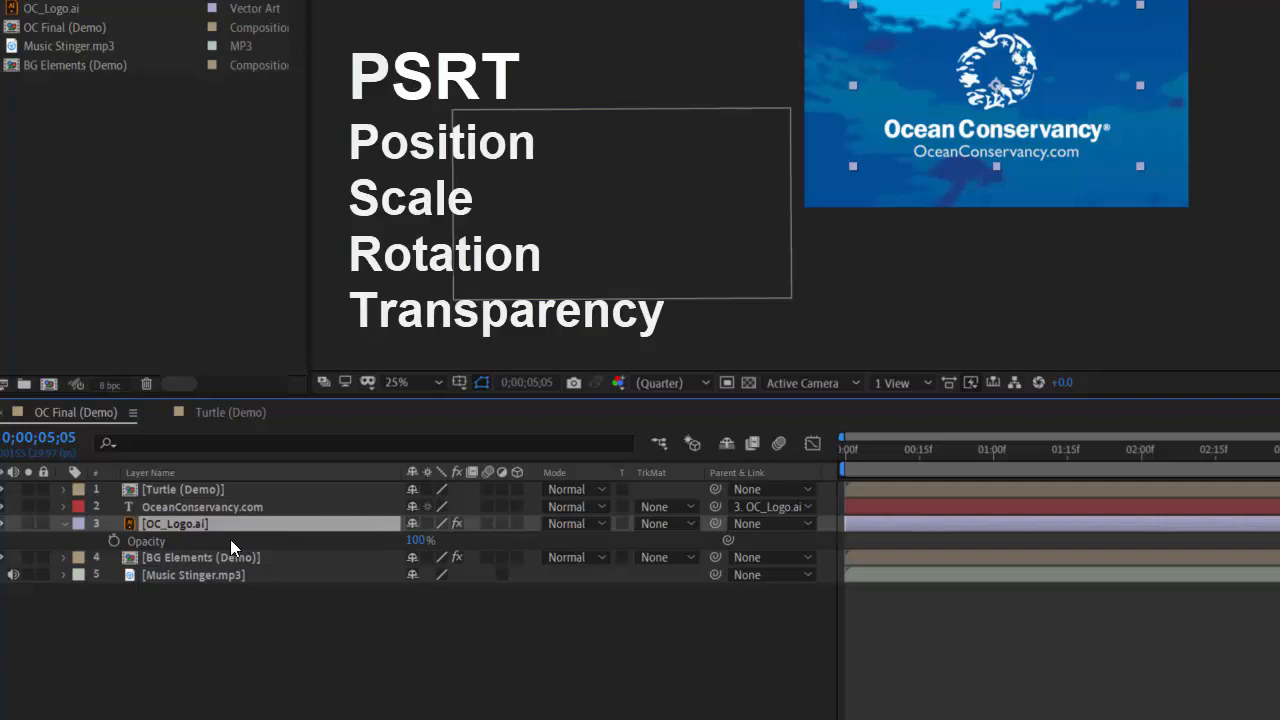
Reveal only the keyframed properties of the OC_Logo.ai layer, and collapse them again
click(190, 526)
key(u)
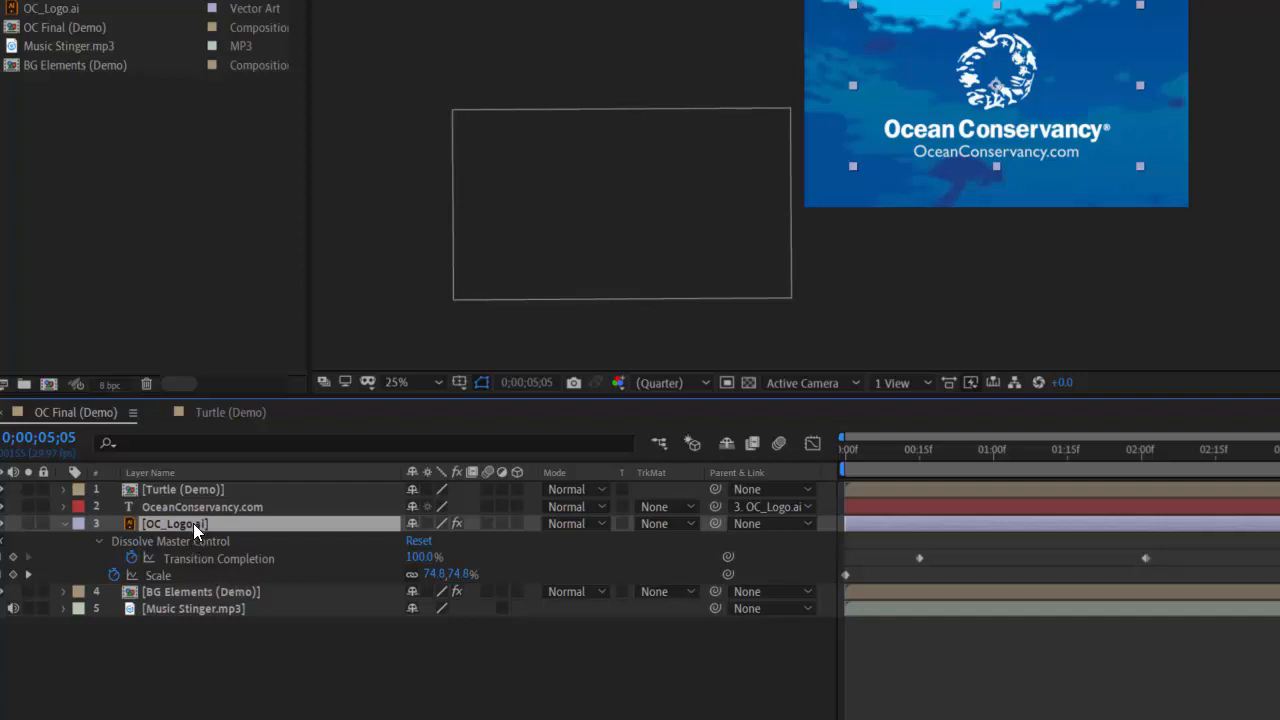
key(u)
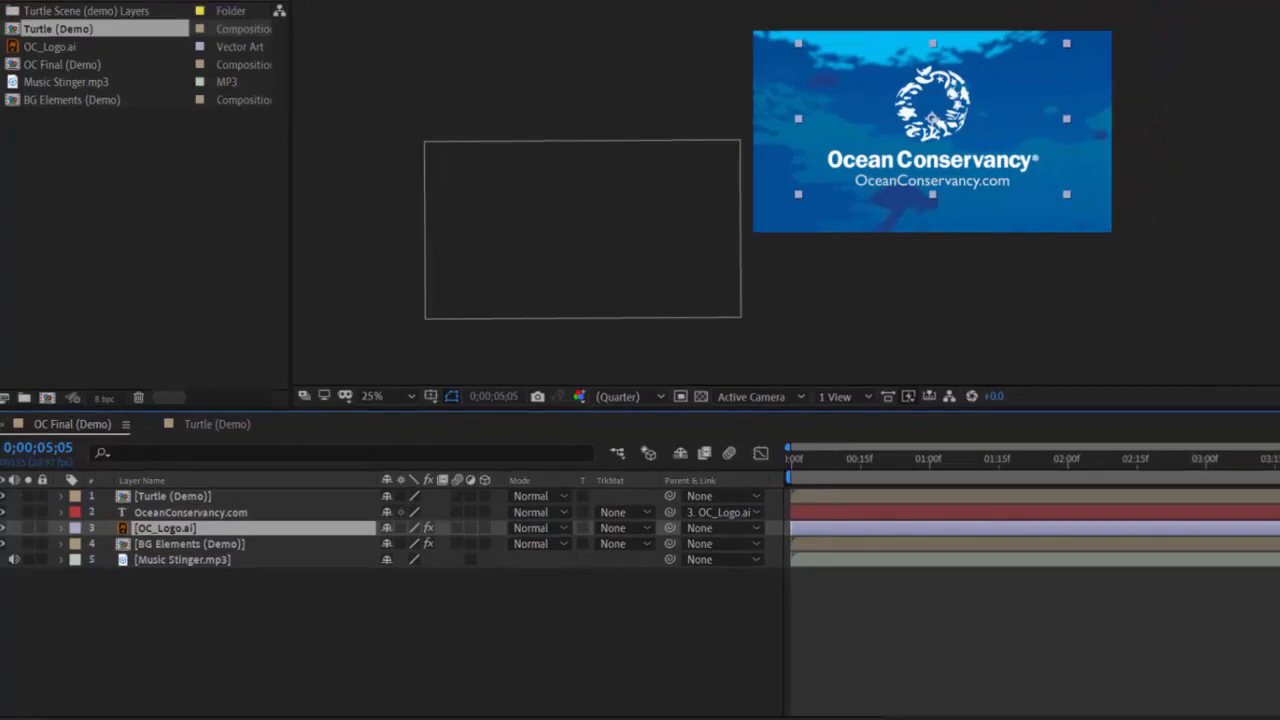
Start a new composition with the HDTV 1080 29.97 preset and a duration of 0;00;07;00
click(66, 19)
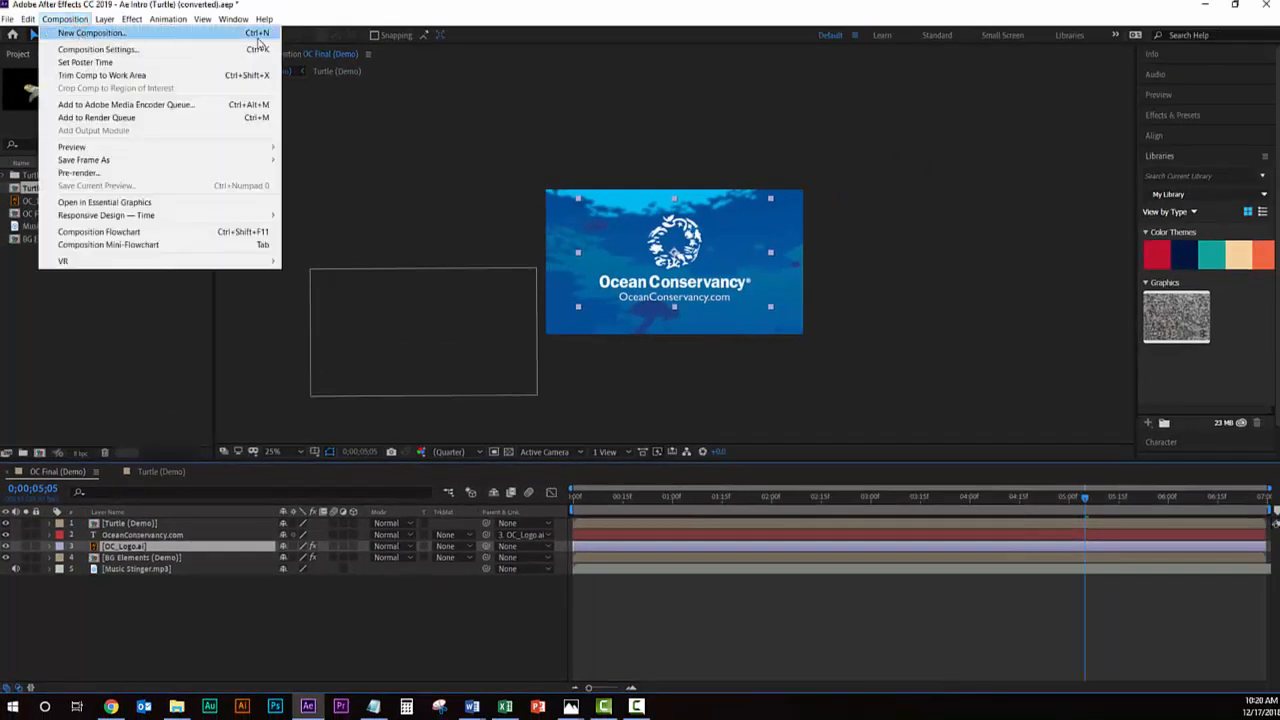
click(66, 19)
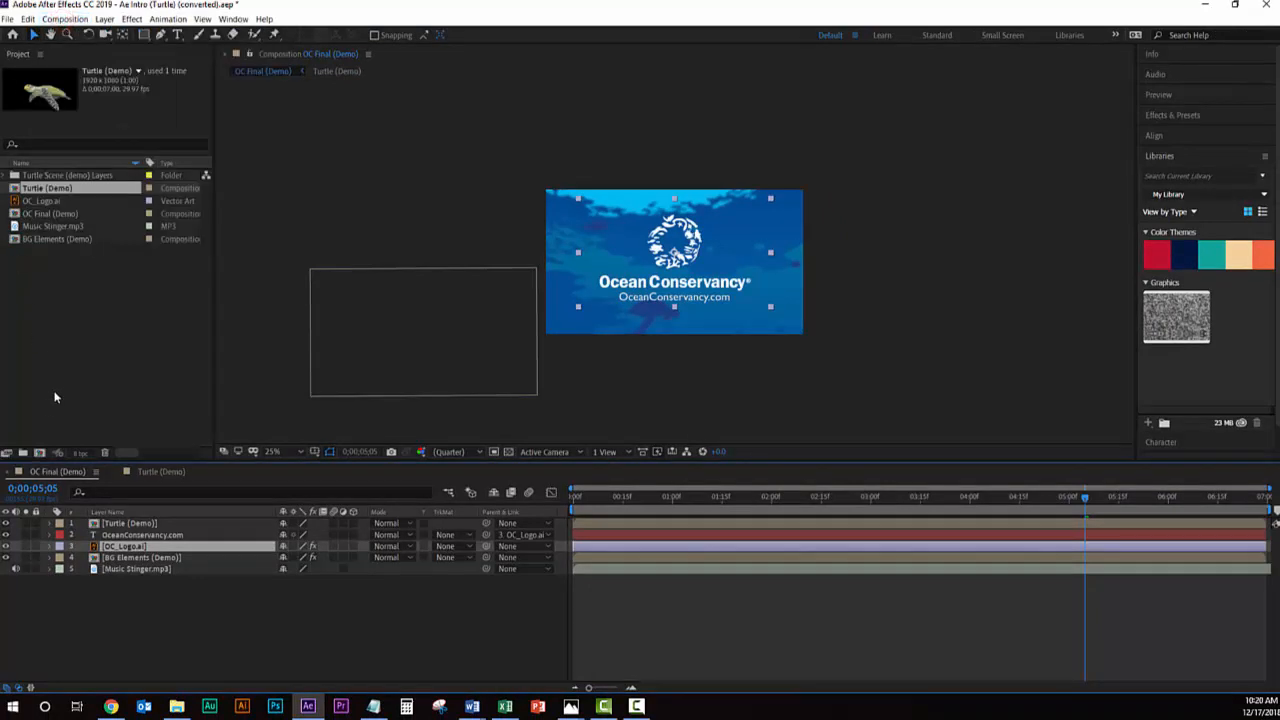
click(39, 454)
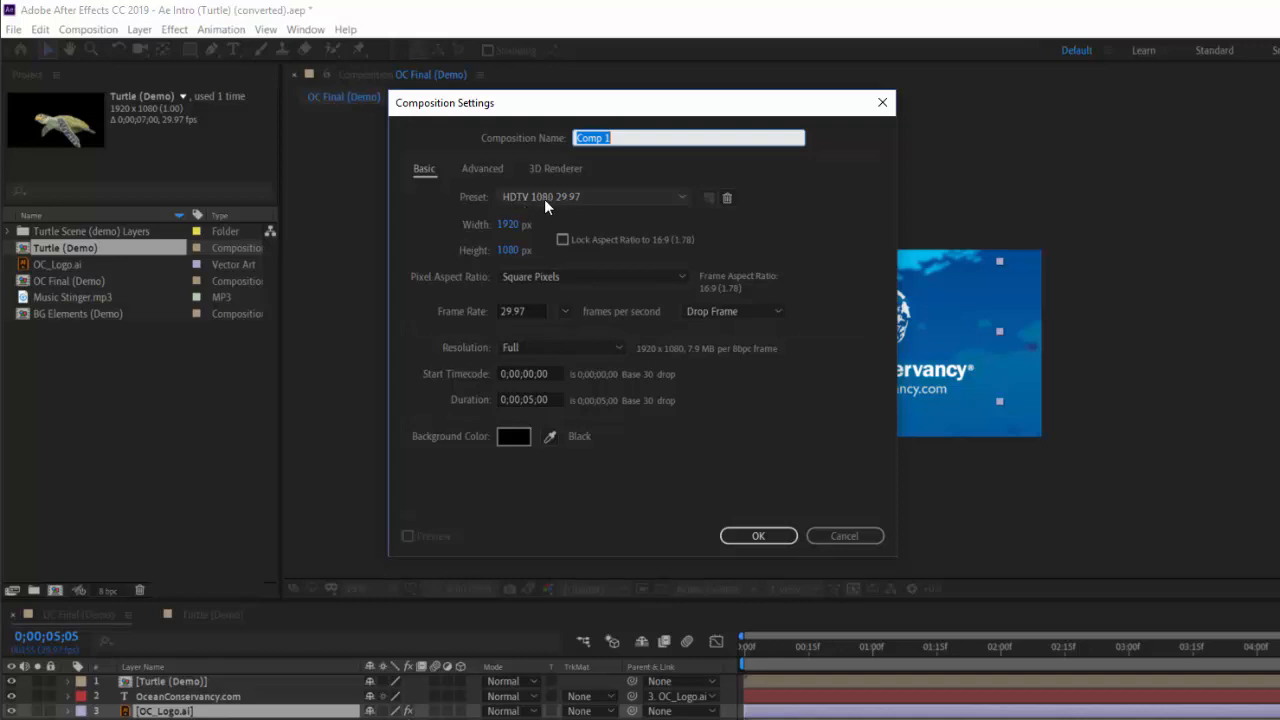
click(684, 200)
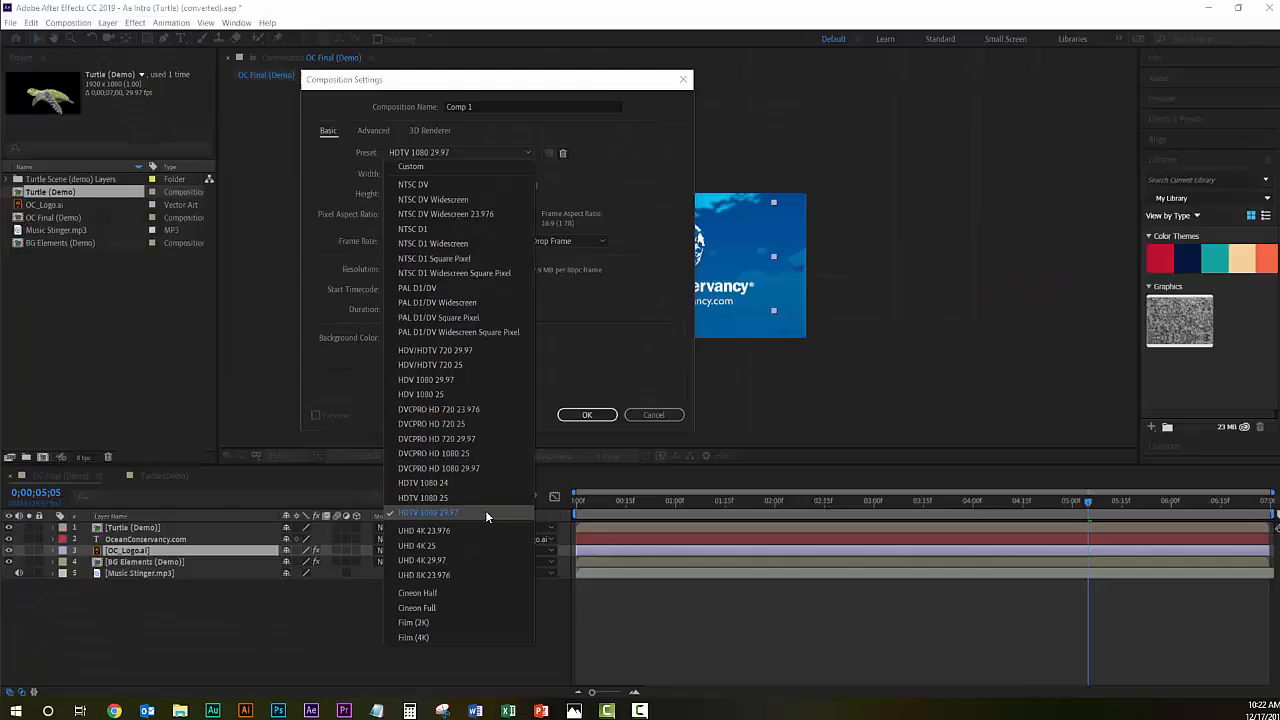
click(555, 342)
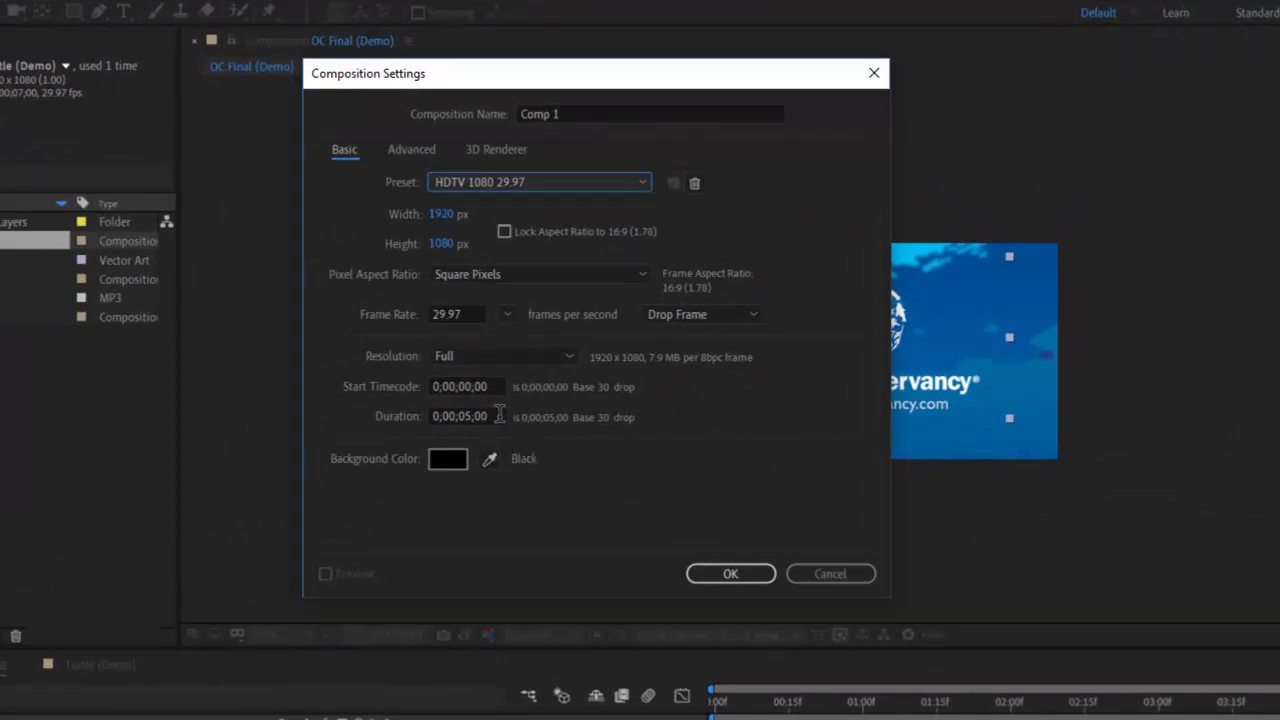
click(497, 416)
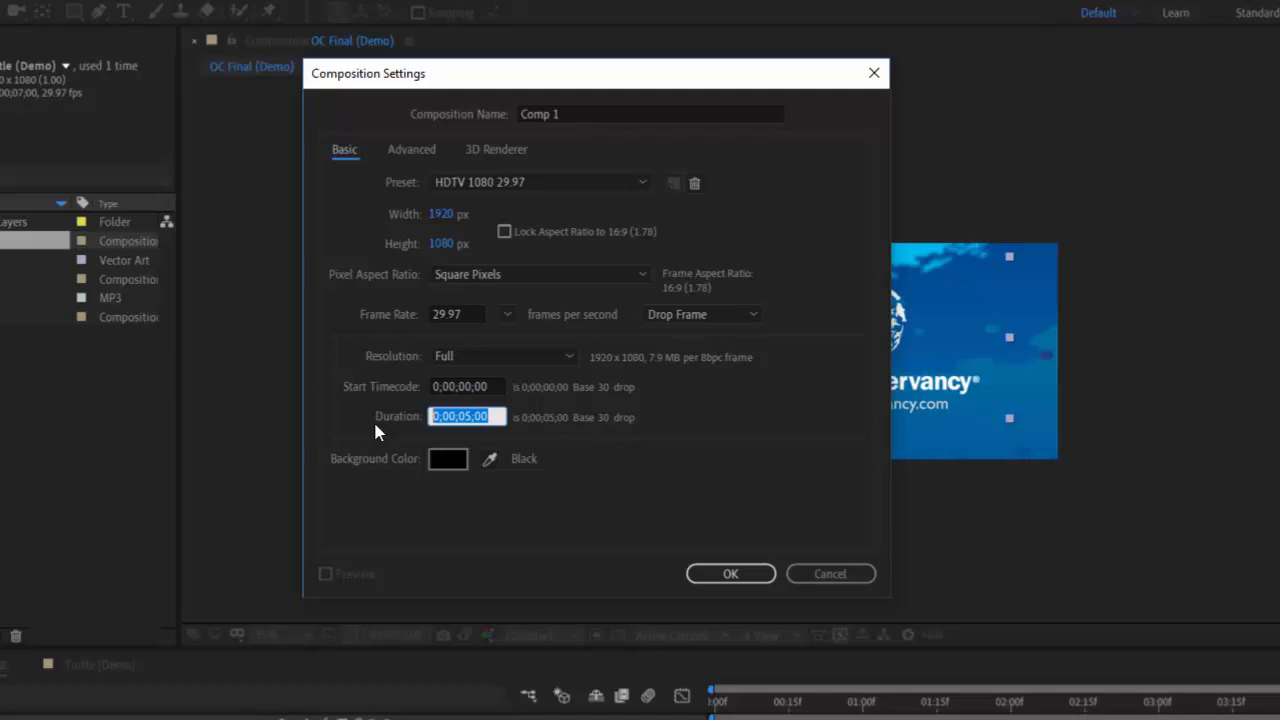
text(700)
Name the new composition with the author's surname followed by "_OC Final" and create it
click(565, 114)
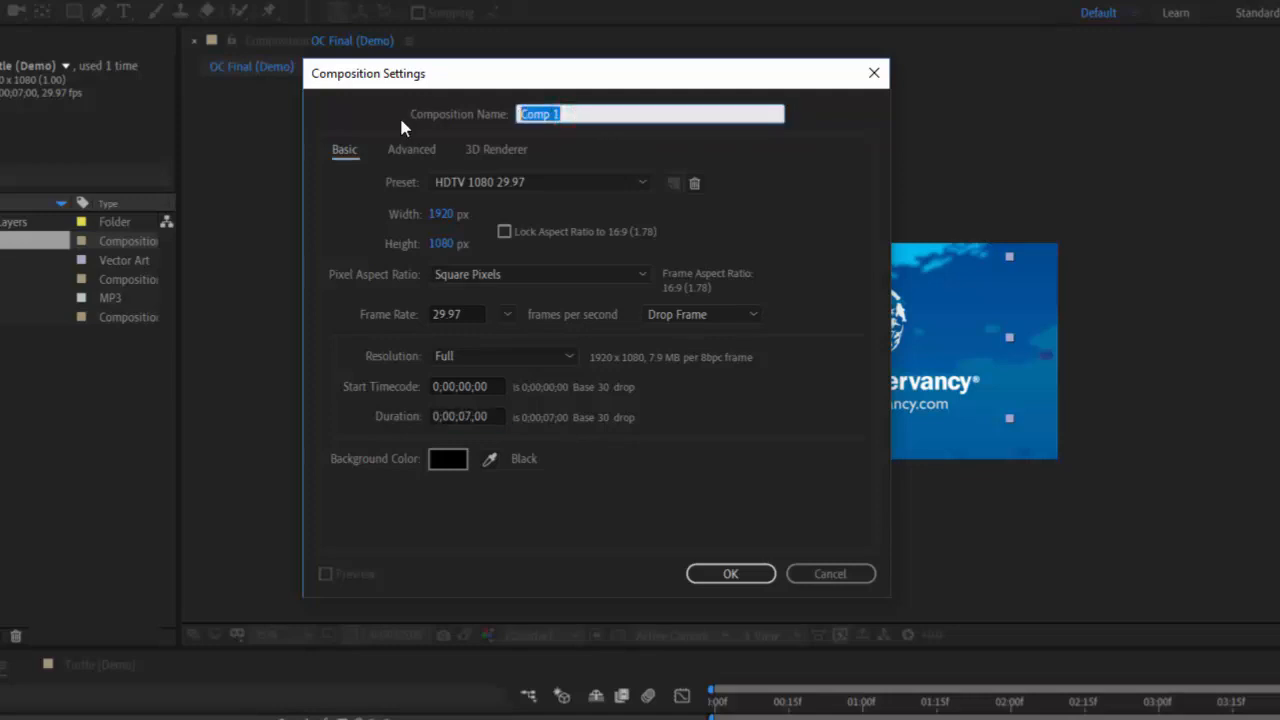
text(Dougherty_OC)
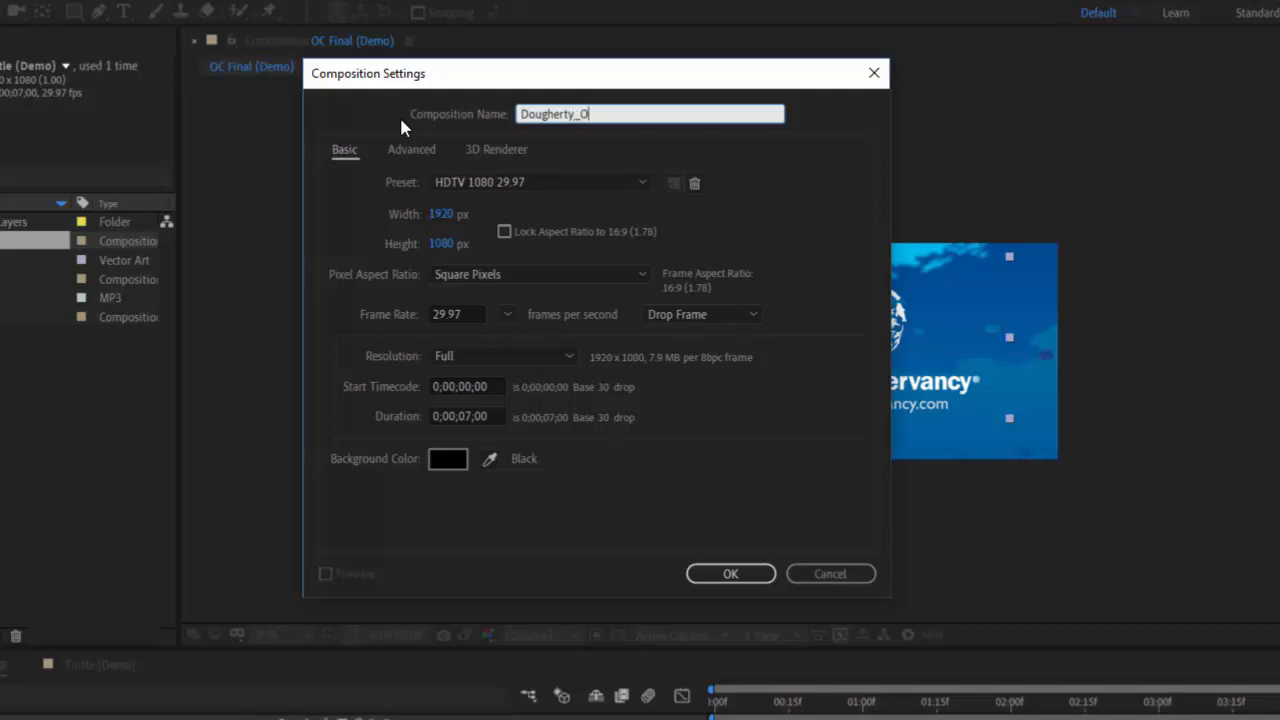
text( Final)
click(731, 574)
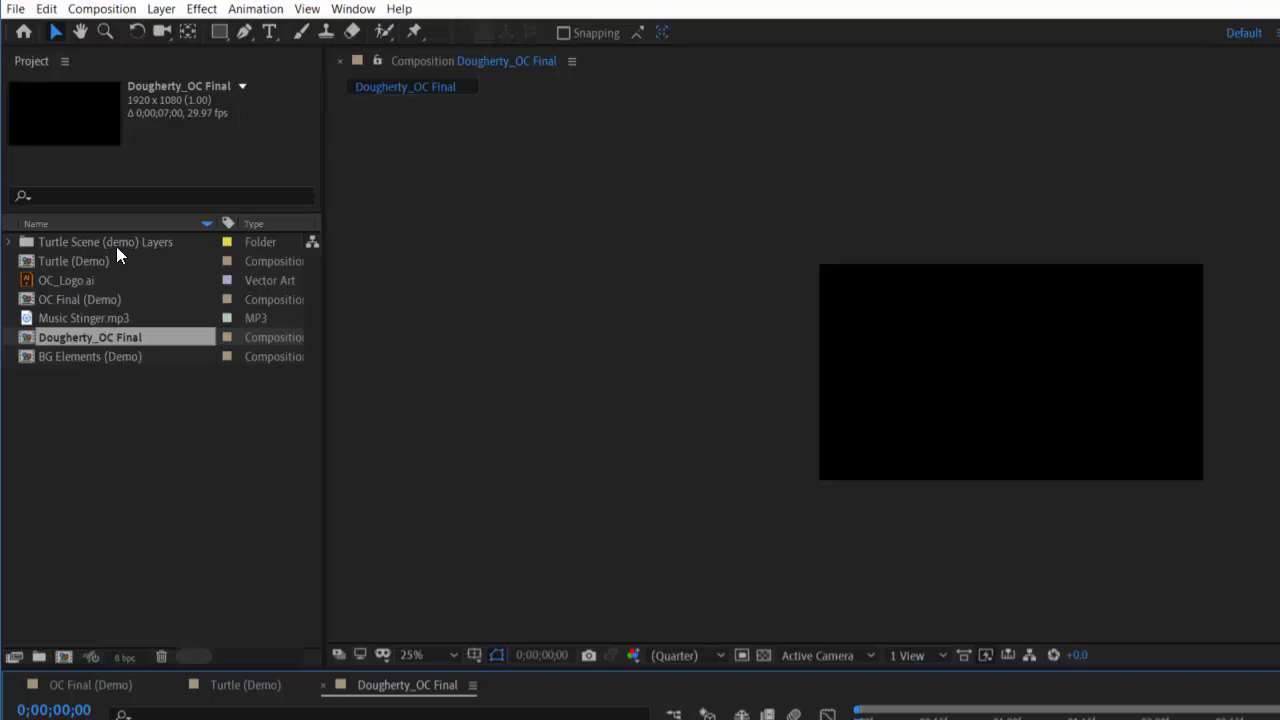
click(118, 423)
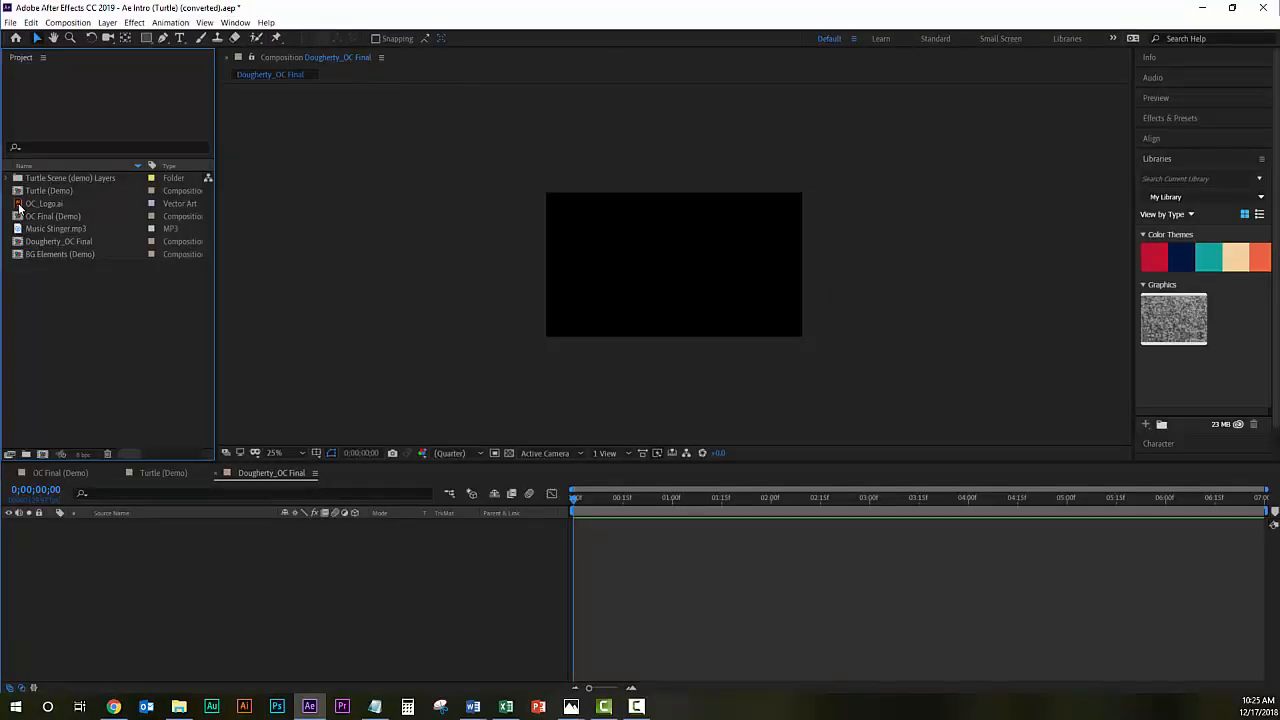
click(10, 22)
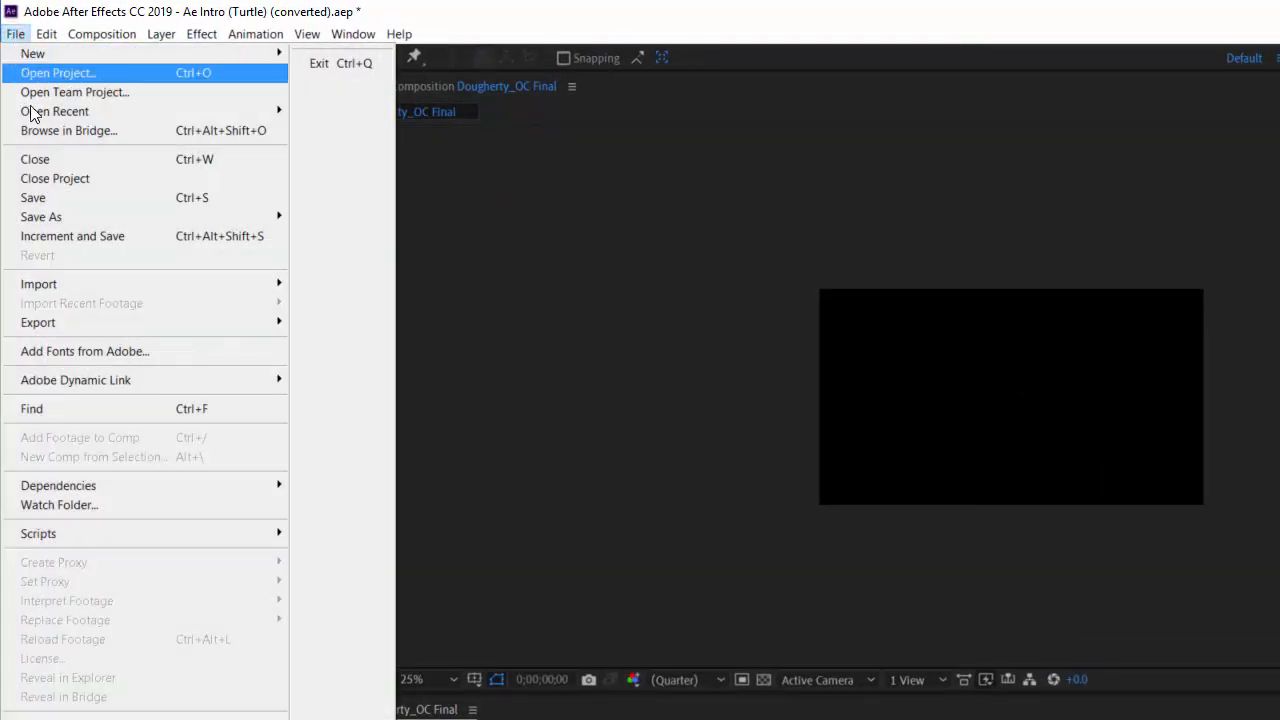
mouse_move(237, 283)
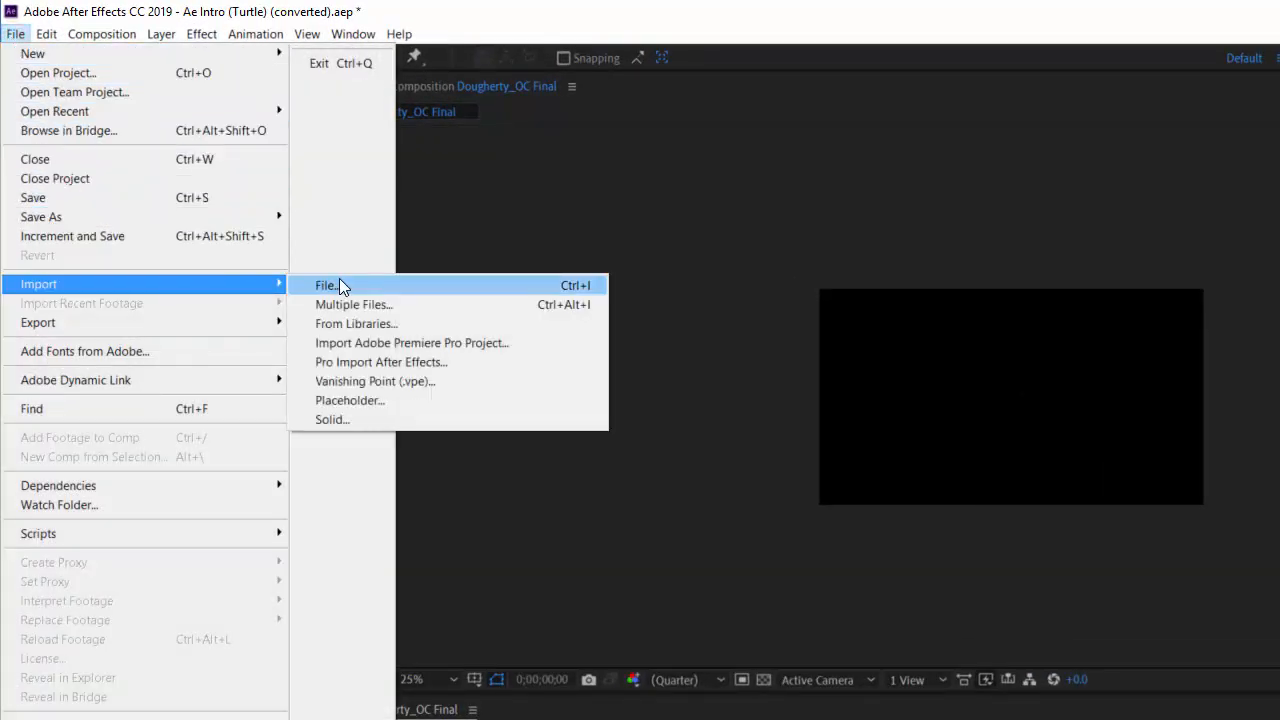
click(17, 37)
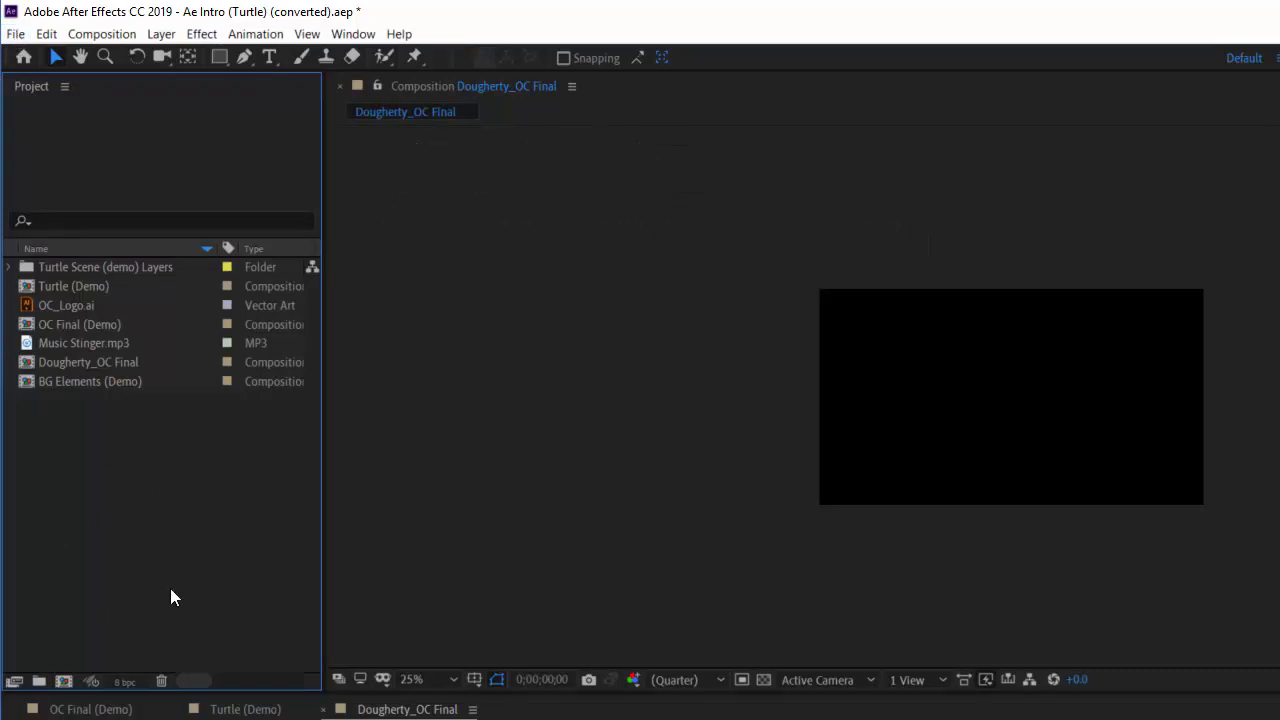
Start a file import and browse to the (Footage) folder inside Tutorial Transcripts > Ae Intro (Turtle)
double_click(163, 535)
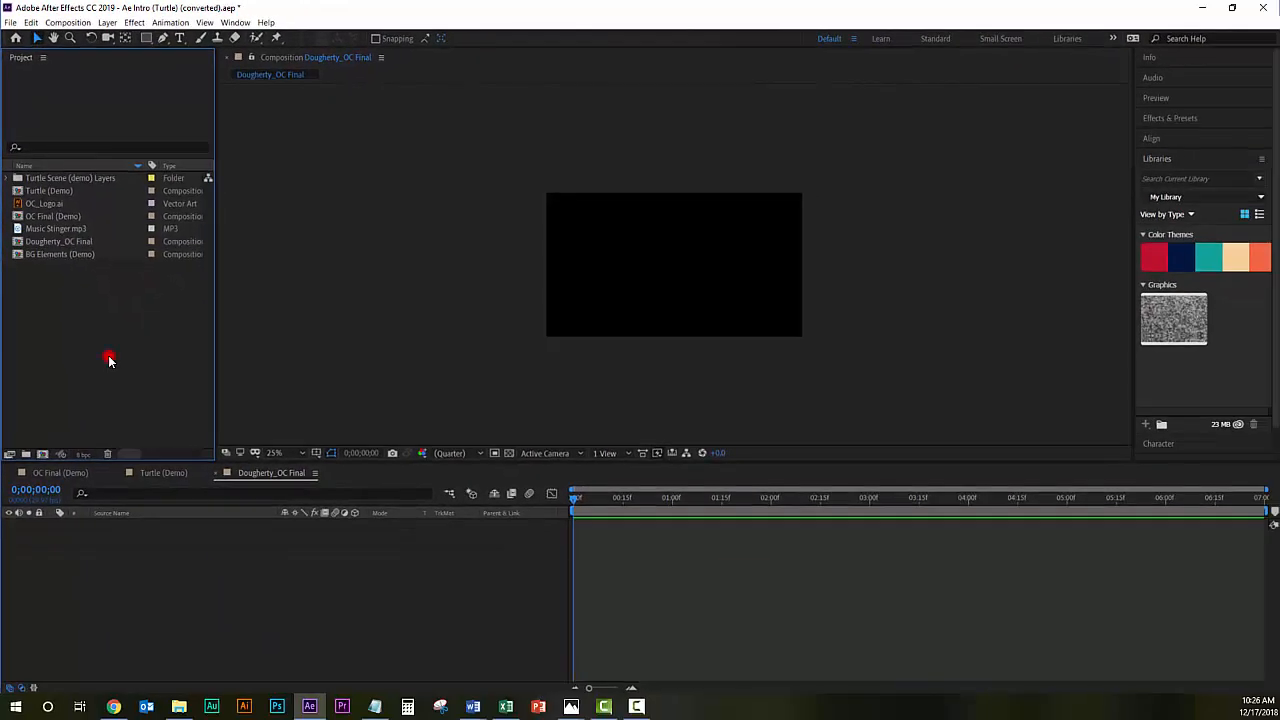
drag(314, 327, 307, 211)
click(272, 207)
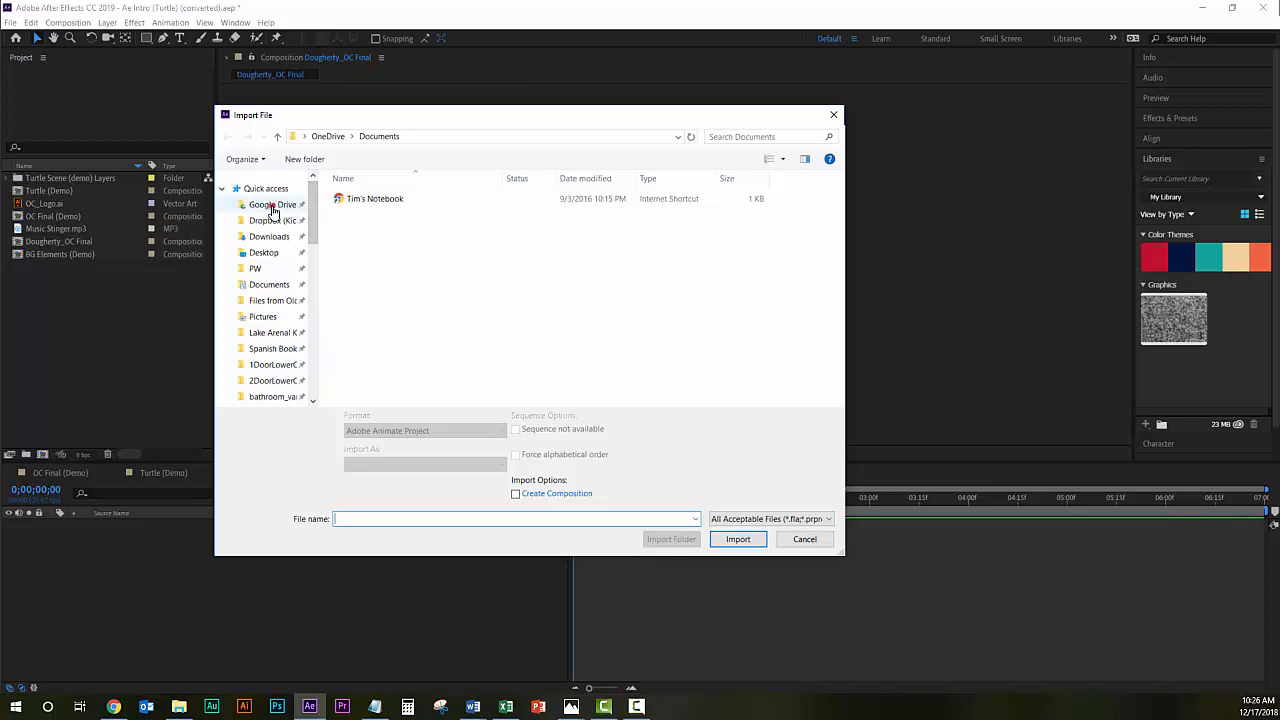
double_click(368, 200)
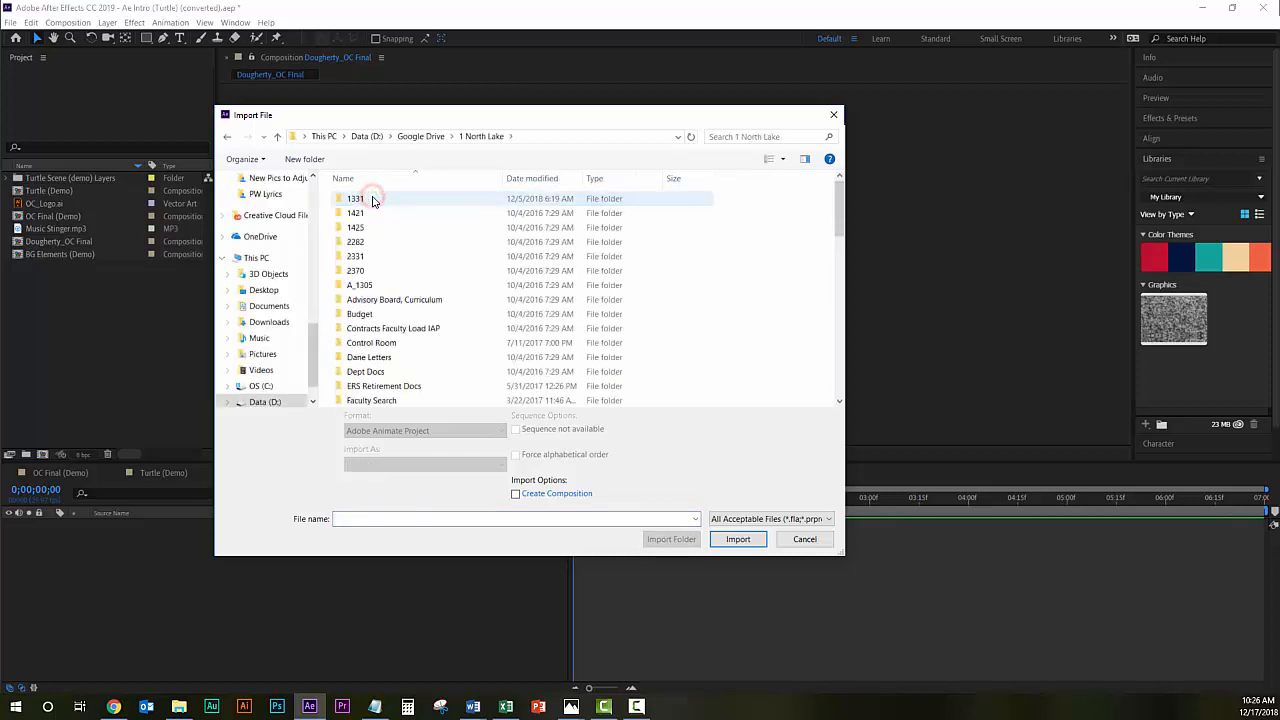
double_click(372, 200)
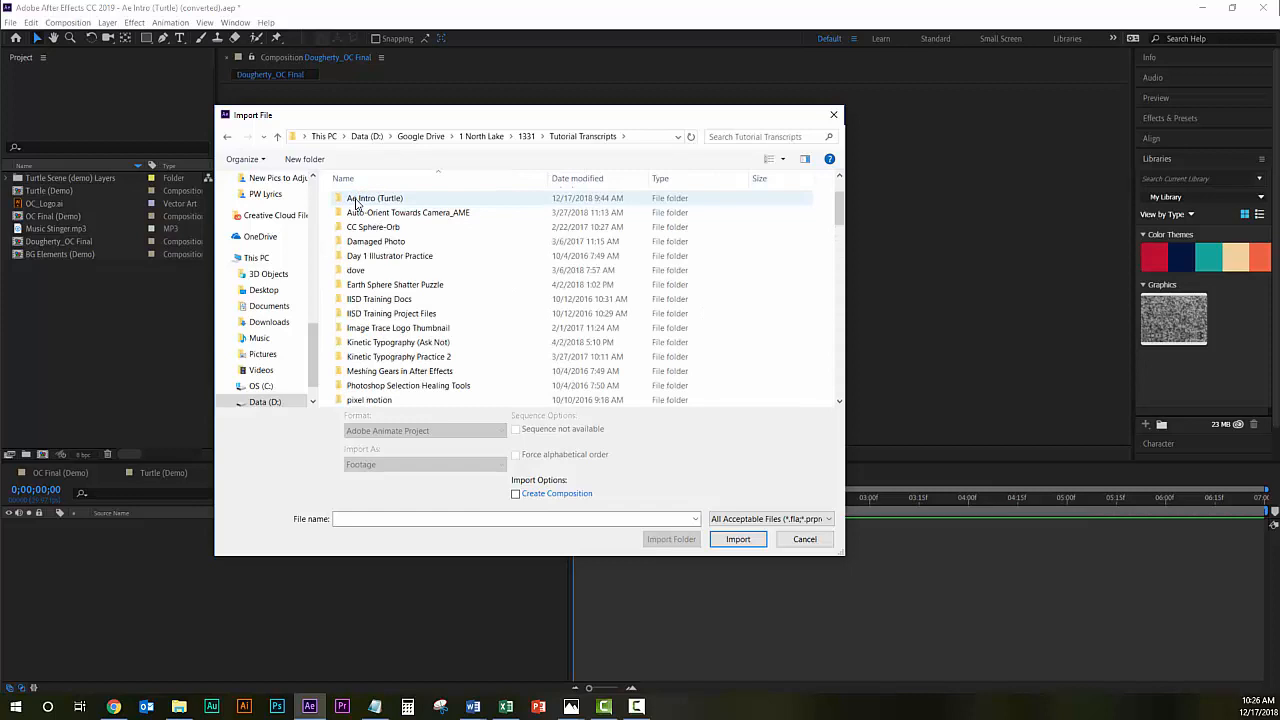
click(356, 201)
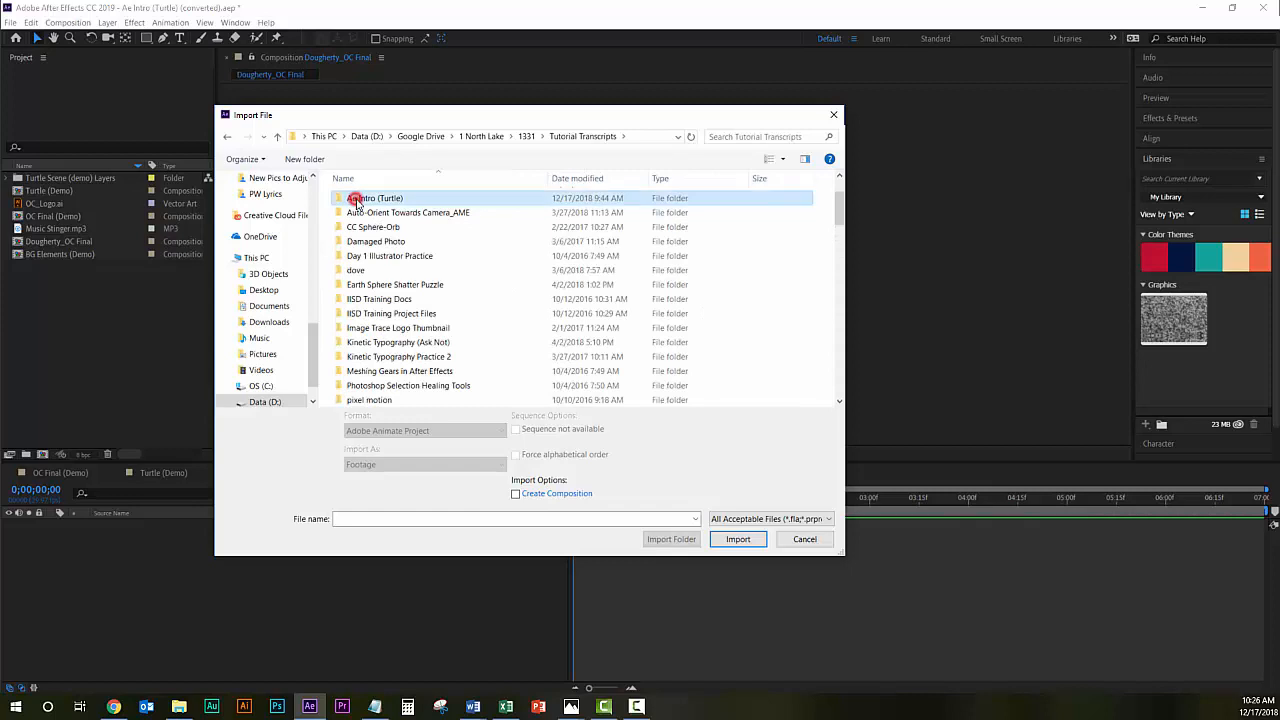
double_click(356, 199)
click(362, 199)
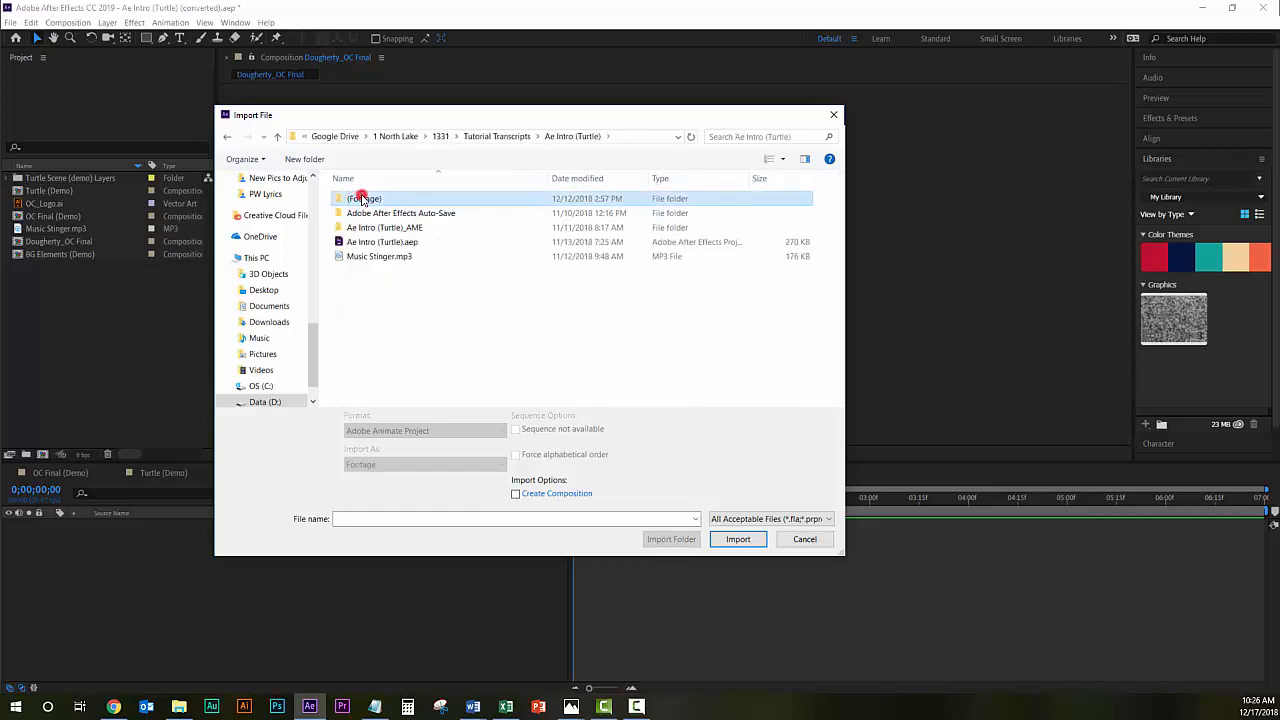
double_click(362, 199)
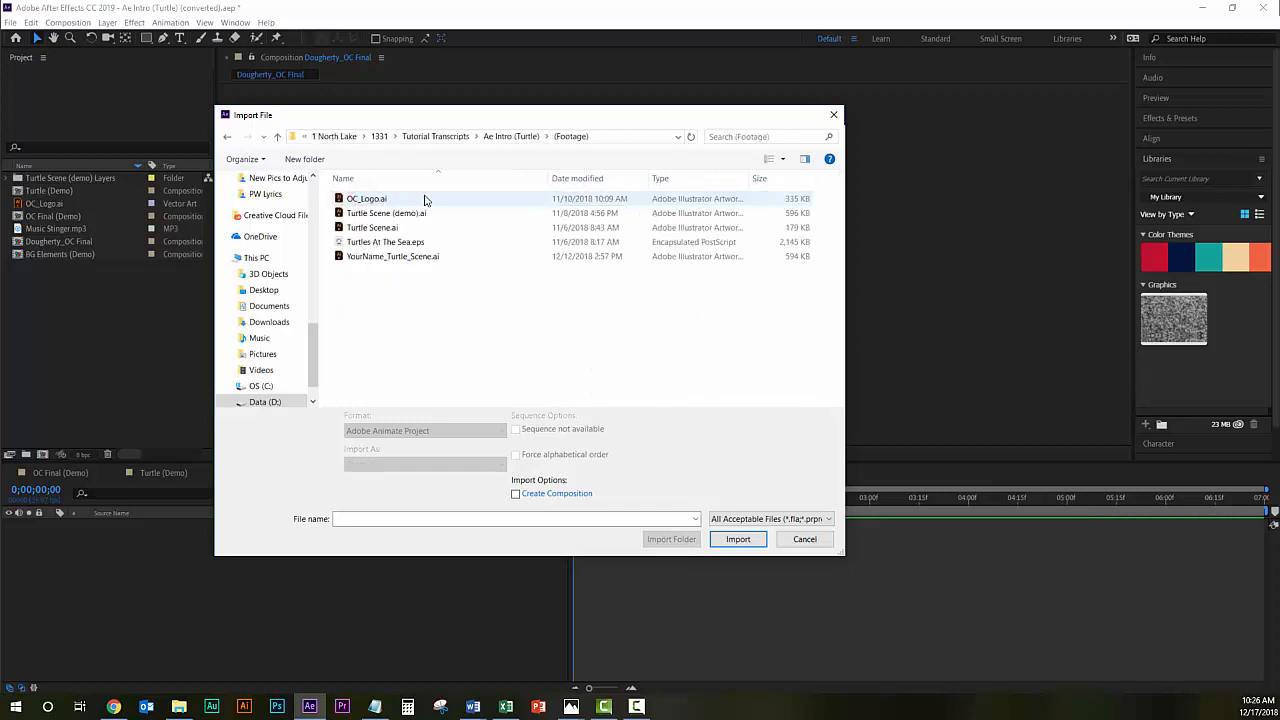
Import YourName_Turtle_Scene.ai as a Composition with footage dimensions set to Layer Size
click(362, 259)
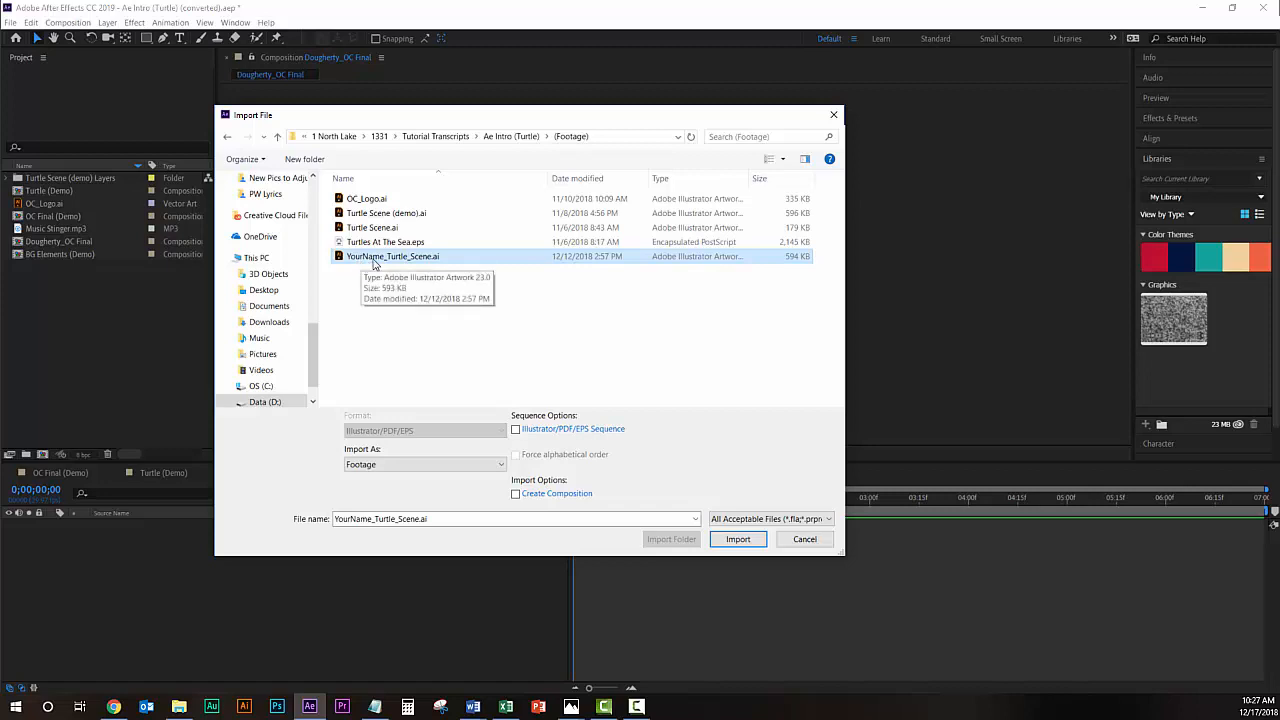
click(752, 540)
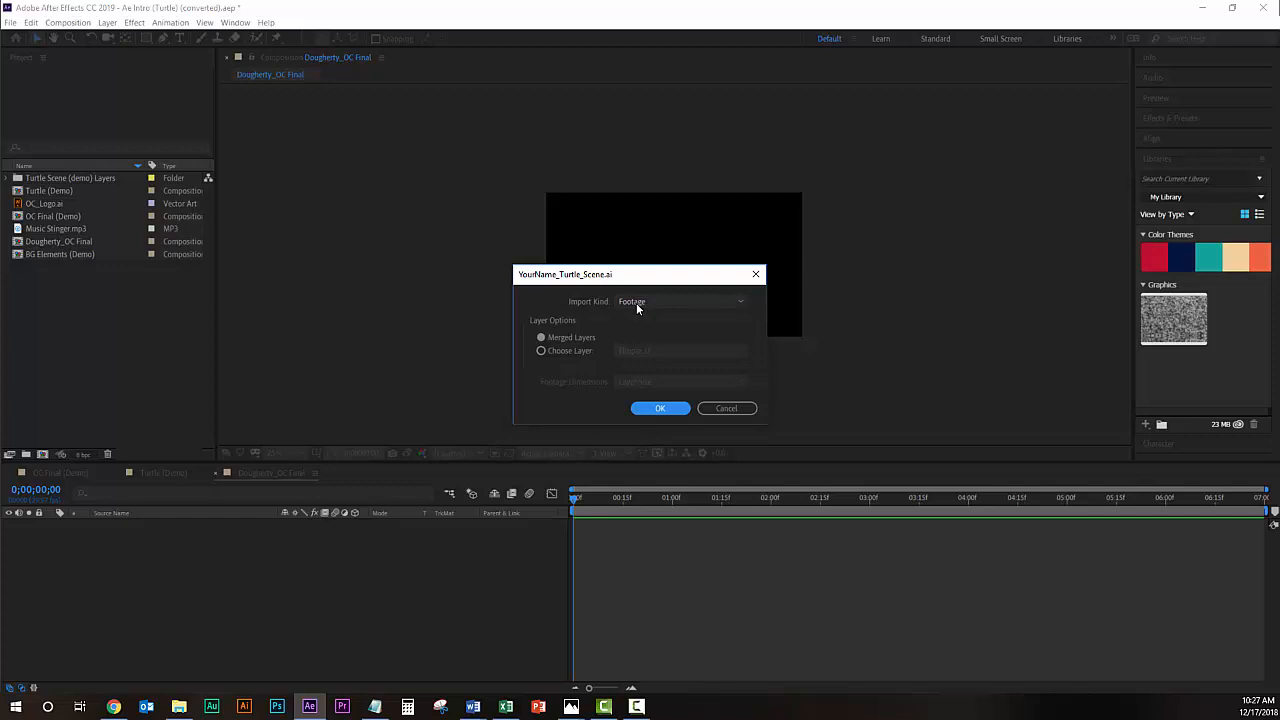
click(741, 303)
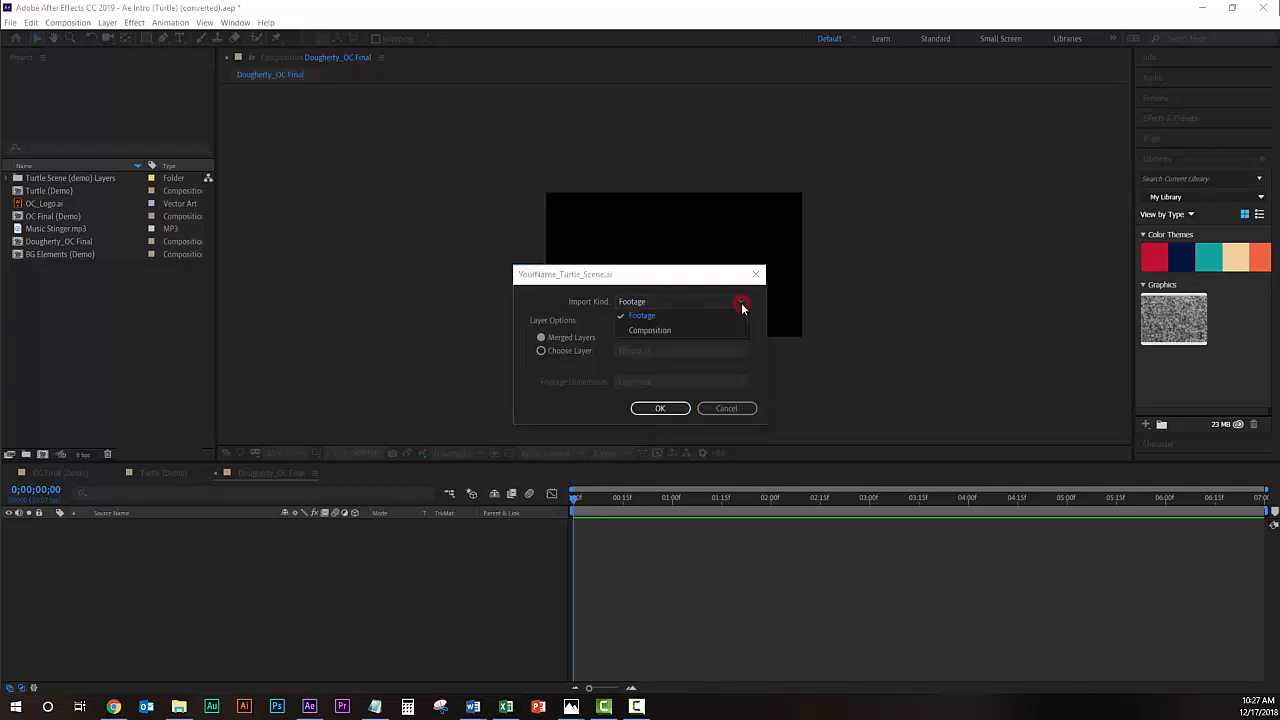
click(667, 331)
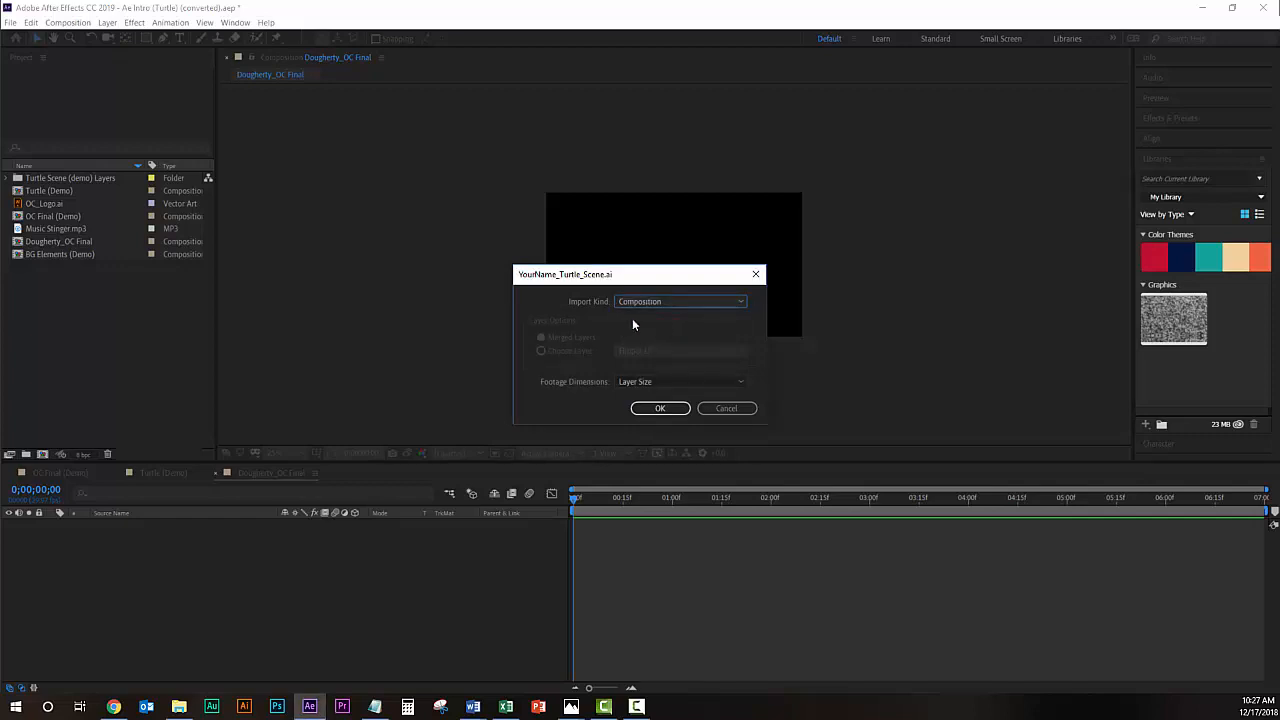
click(662, 409)
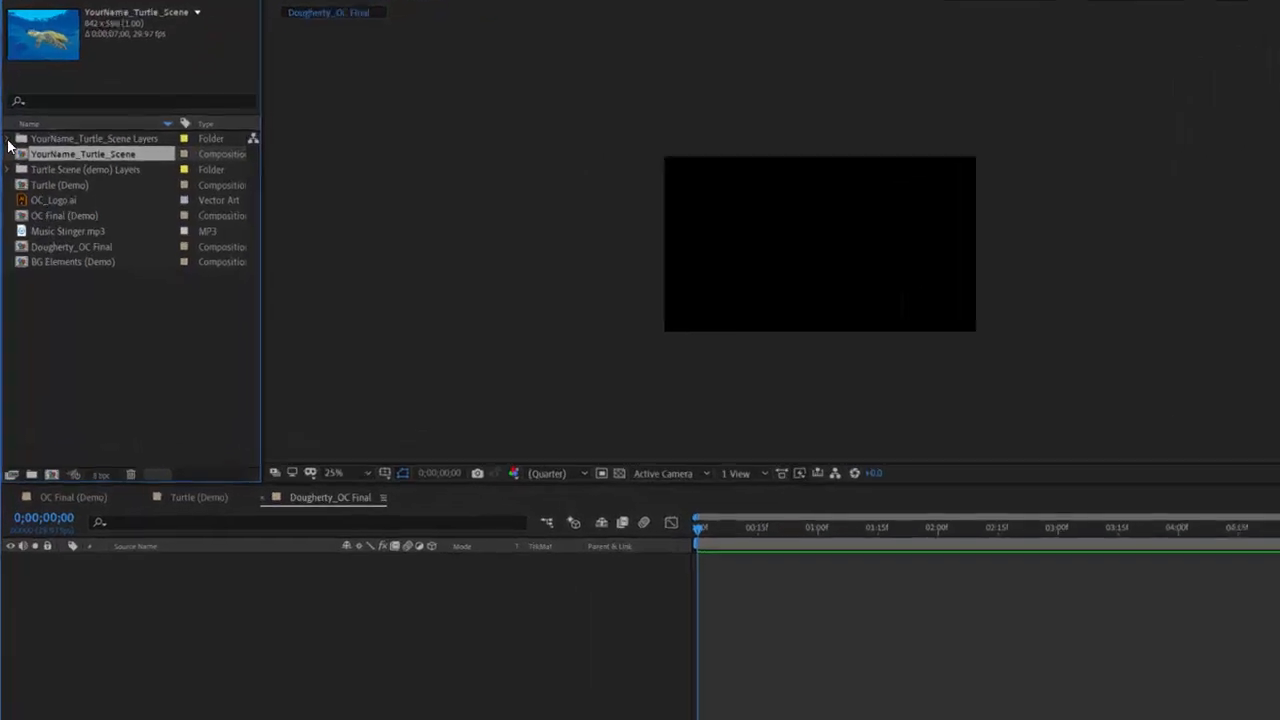
Expand the YourName_Turtle_Scene Layers folder and widen the project list and its Name column to show the full layer names
click(9, 139)
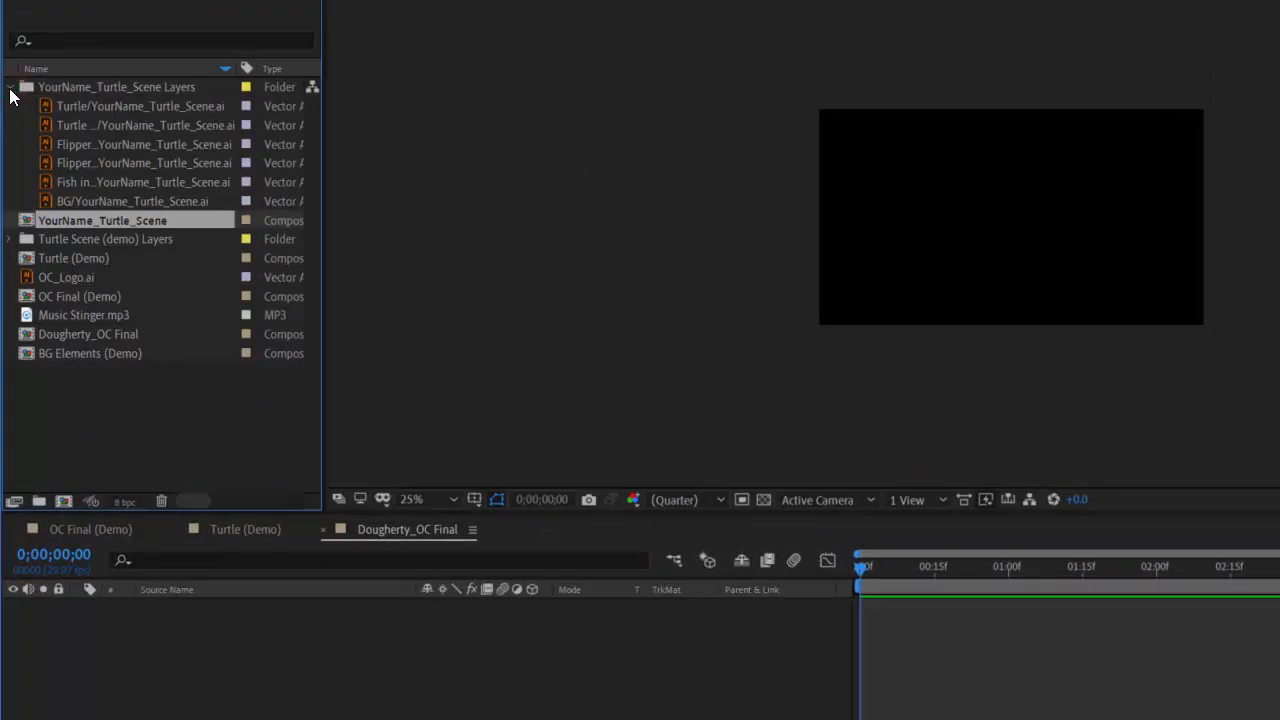
drag(324, 205, 463, 194)
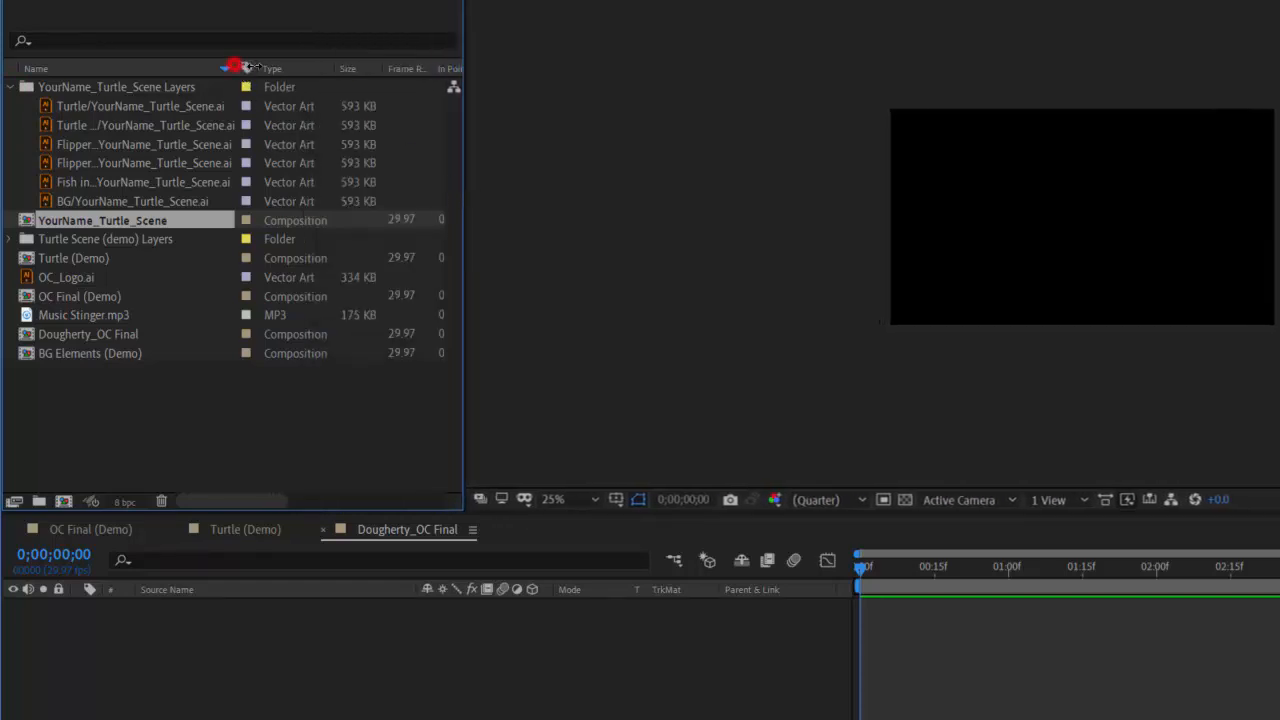
drag(250, 67, 292, 67)
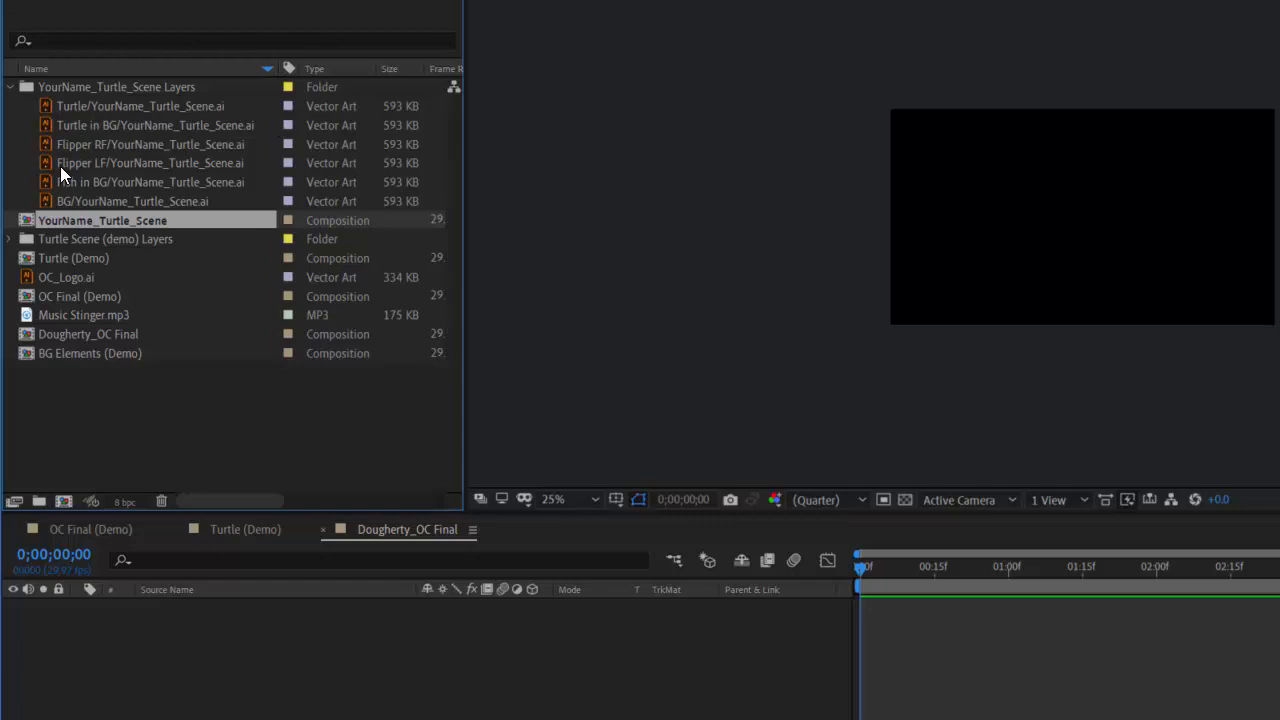
Add all six files from the YourName_Turtle_Scene Layers folder to the OC Final composition's timeline
click(72, 107)
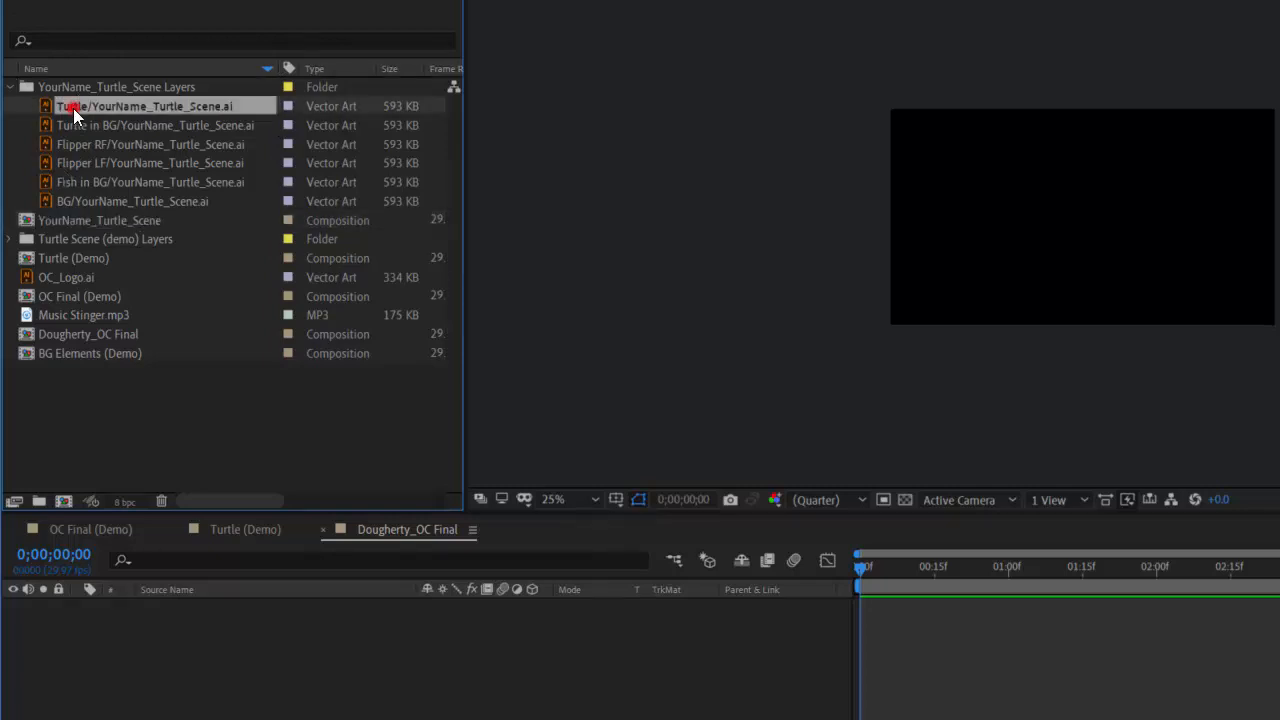
shift+click(90, 206)
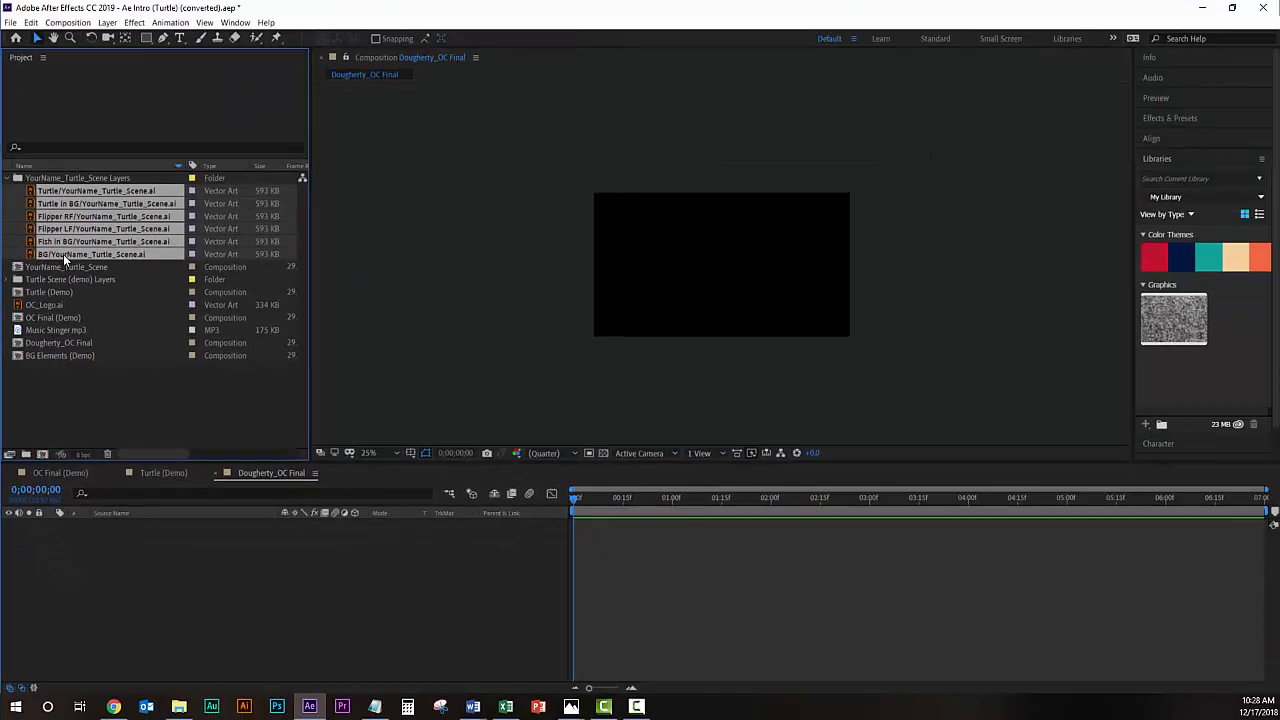
drag(63, 254, 85, 616)
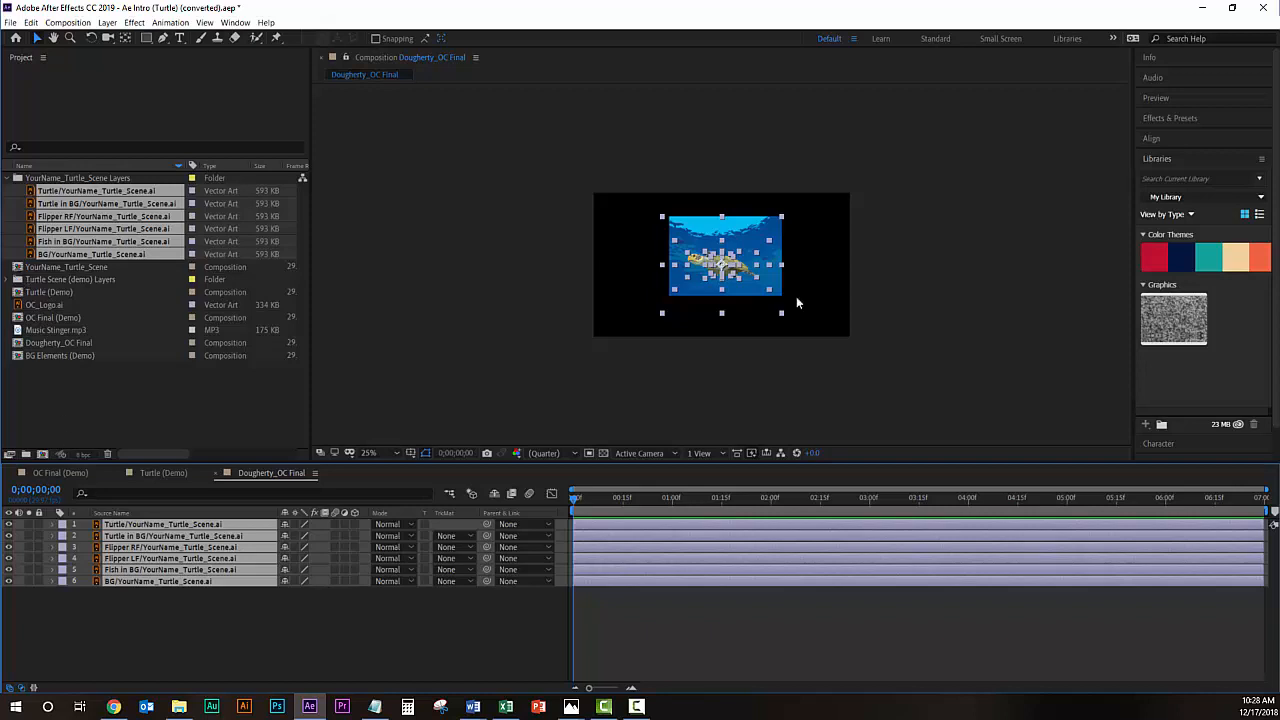
Select all six turtle scene layers in the timeline and reveal their Scale properties
key(period)
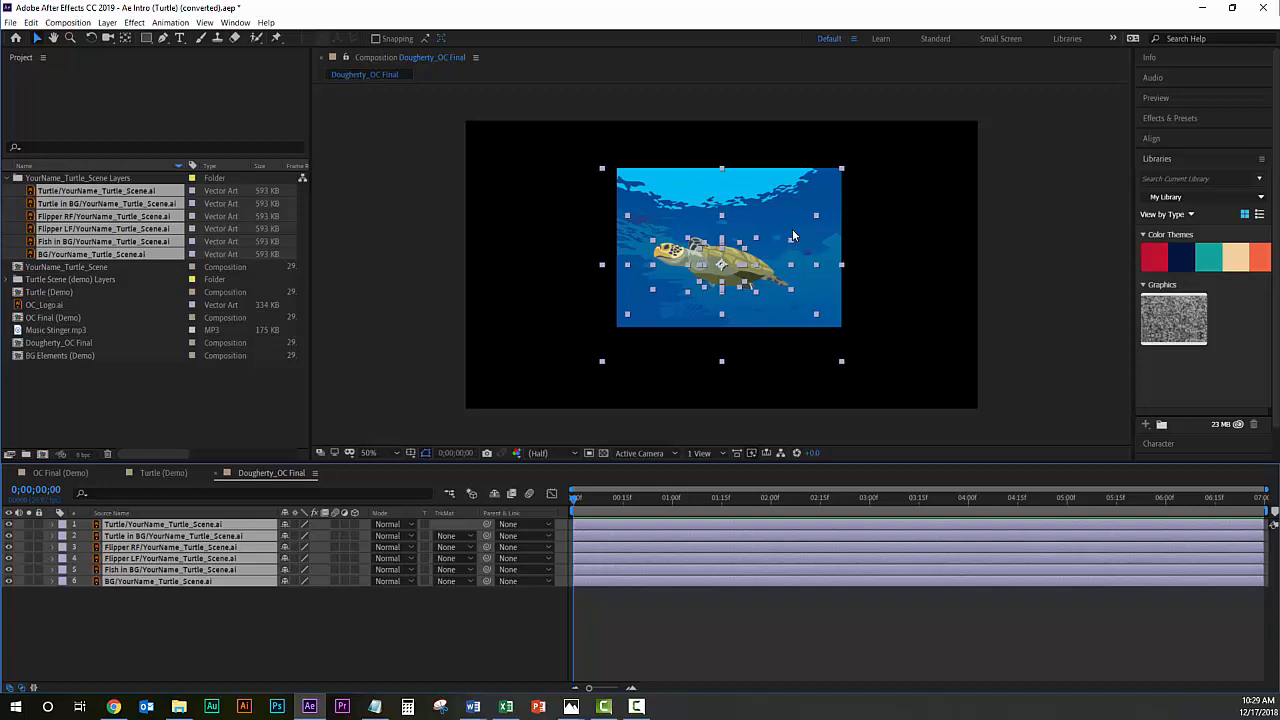
click(210, 622)
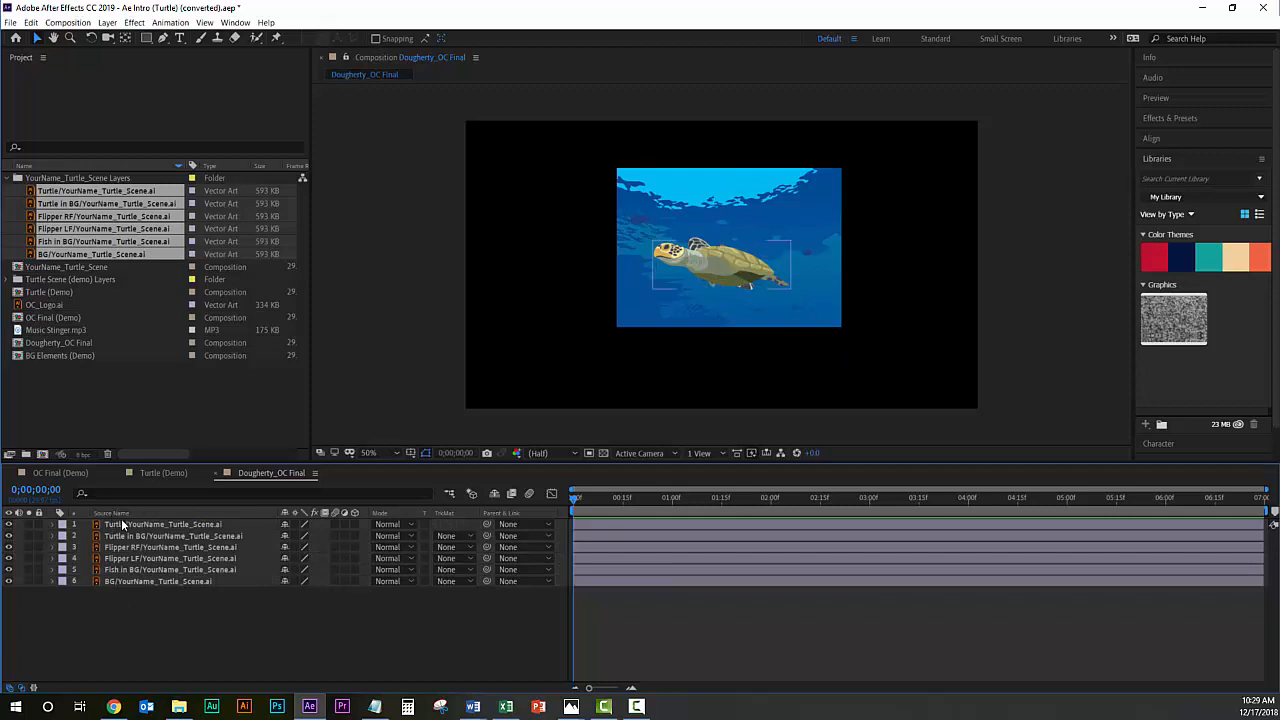
click(123, 527)
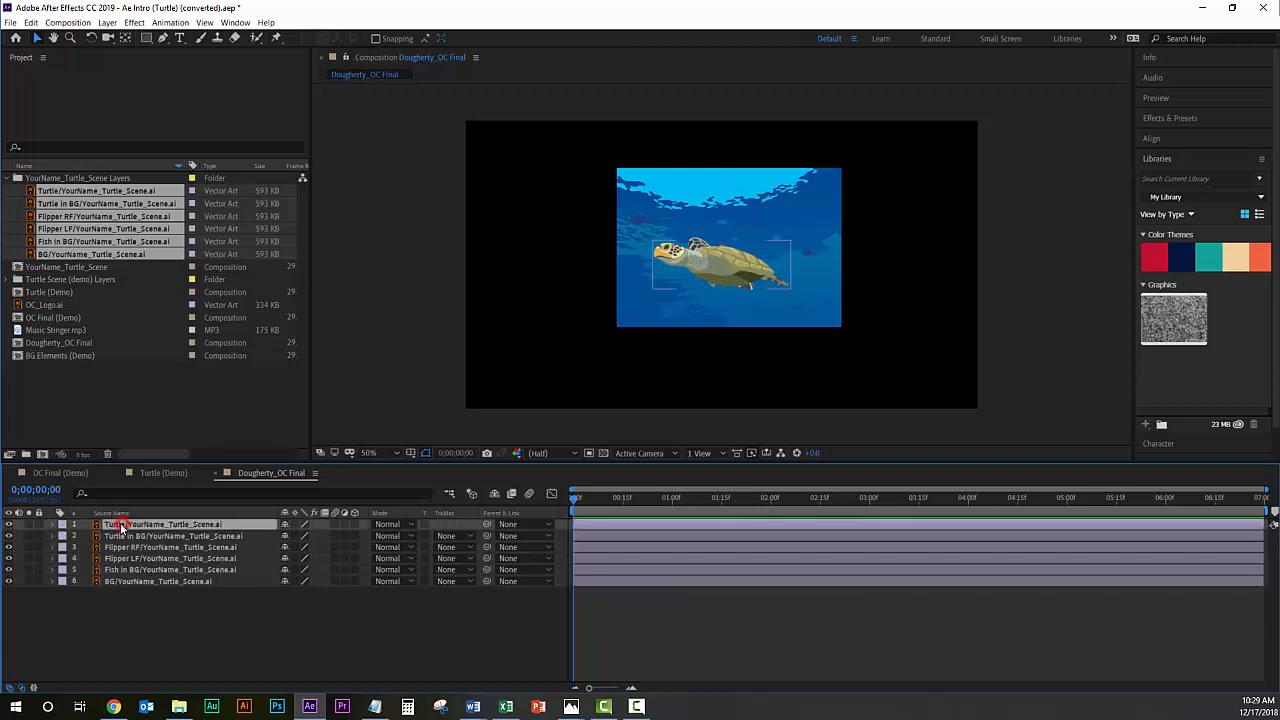
shift+click(124, 580)
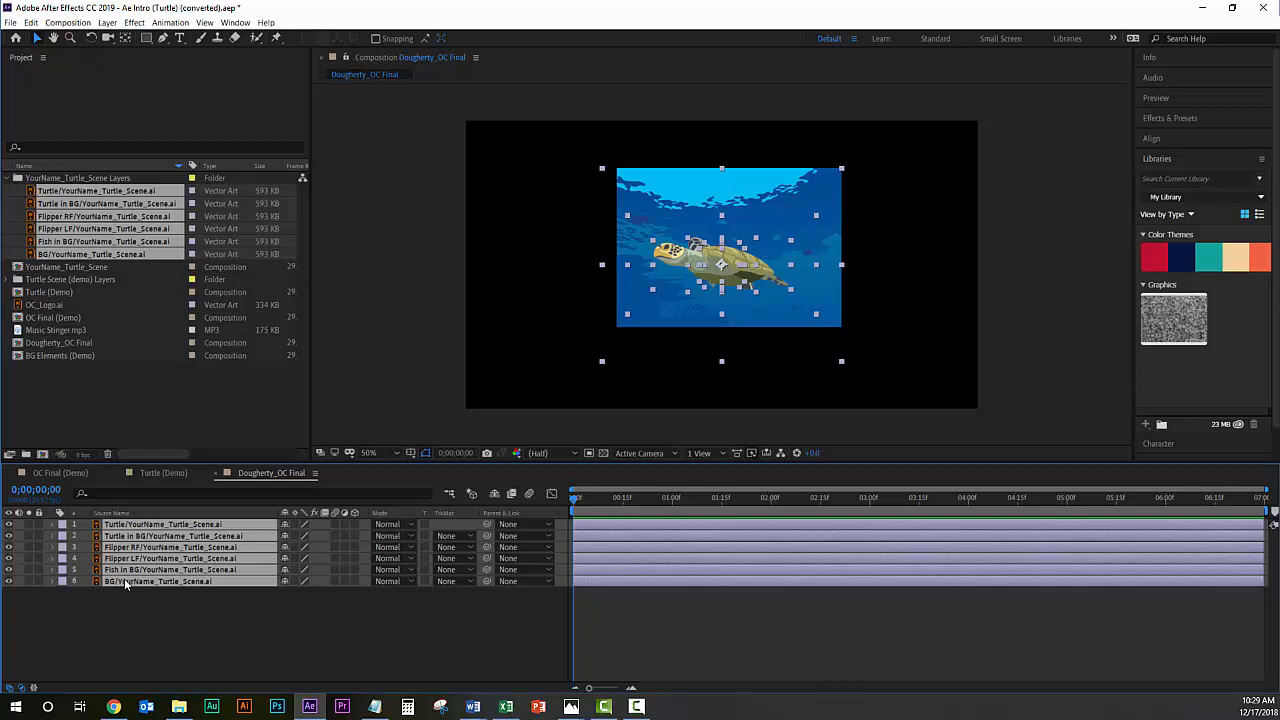
key(s)
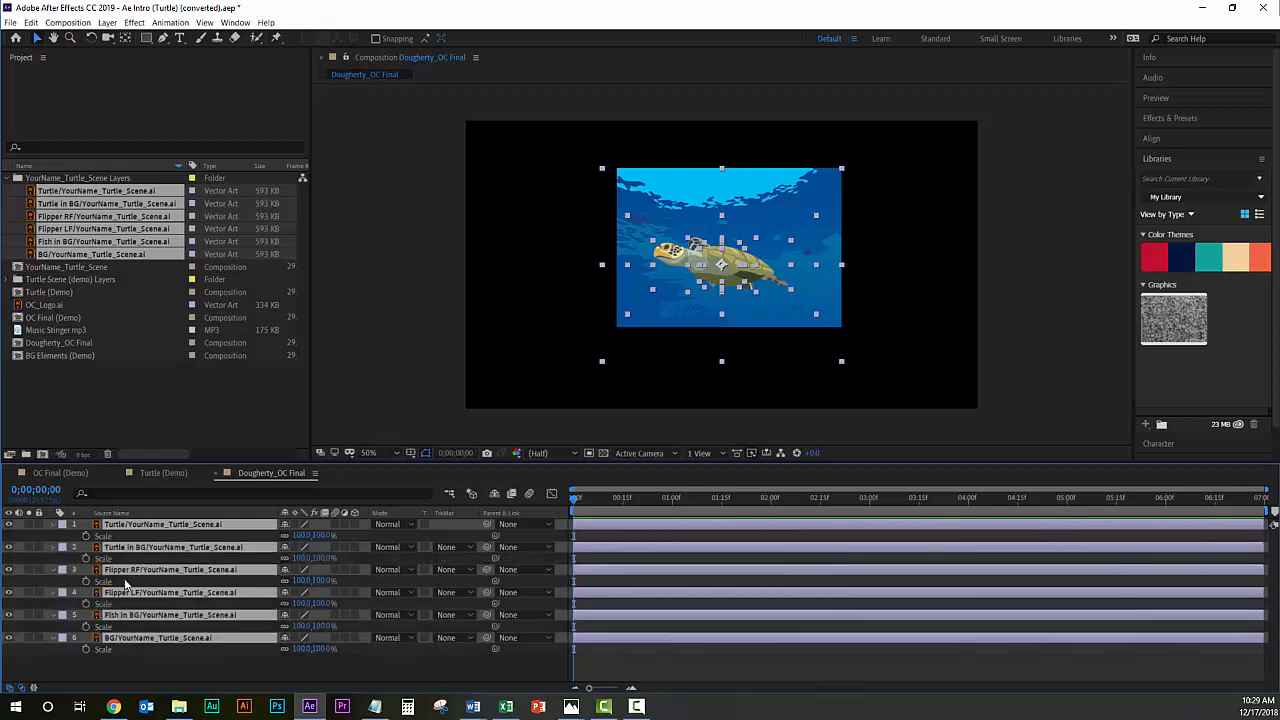
Try enlarging all six selected layers together to a scale of 183%
click(296, 536)
click(319, 537)
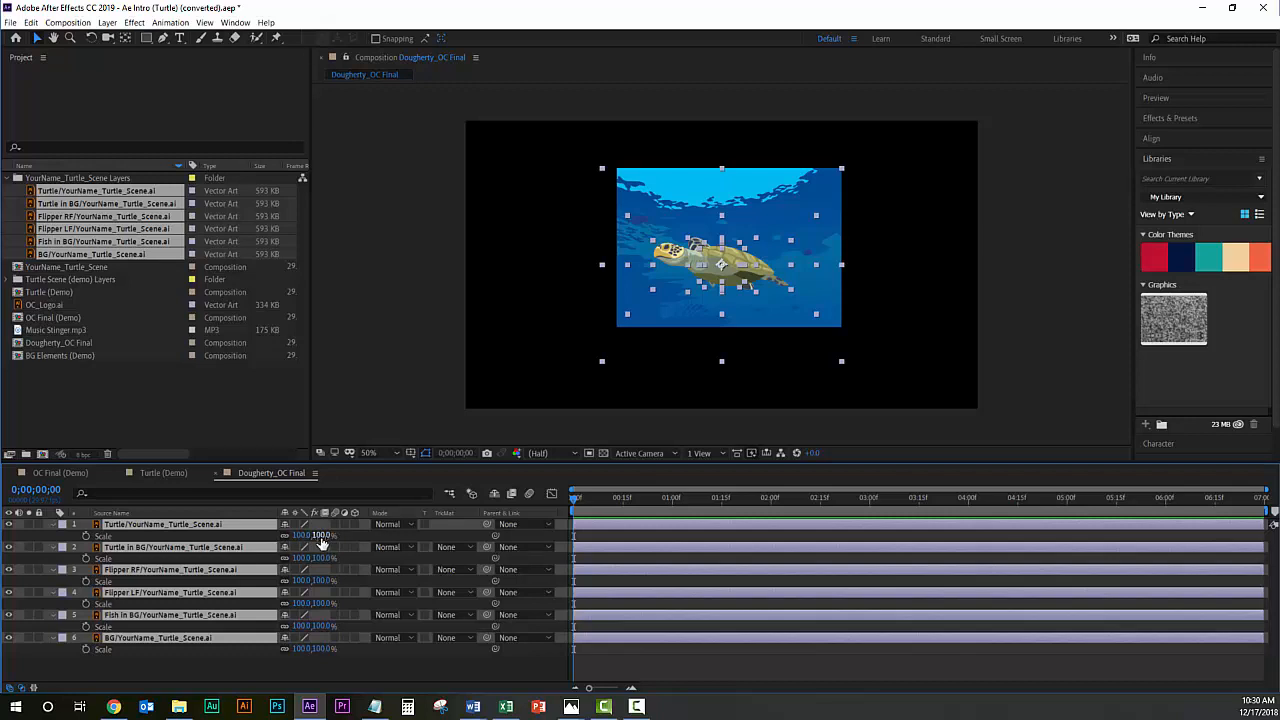
text(129)
key(Return)
drag(345, 537, 376, 535)
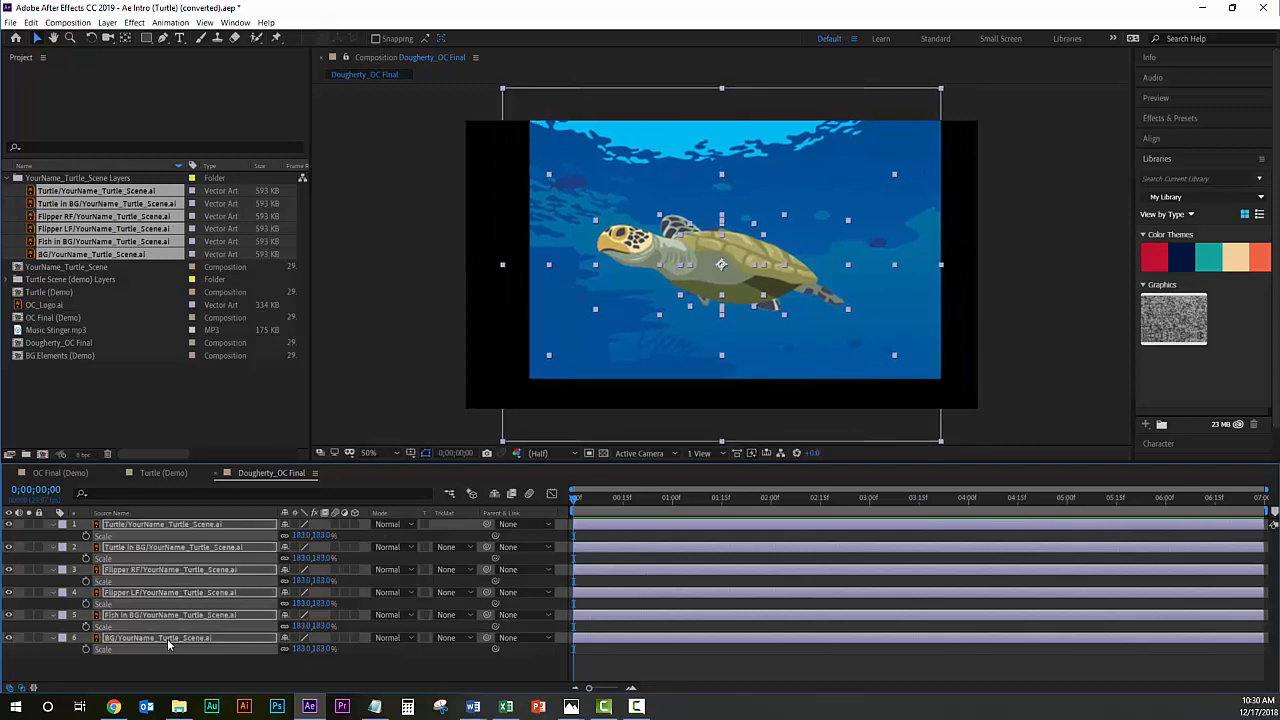
Set the scale of all six selected layers to 235%
click(320, 537)
text(235)
key(Return)
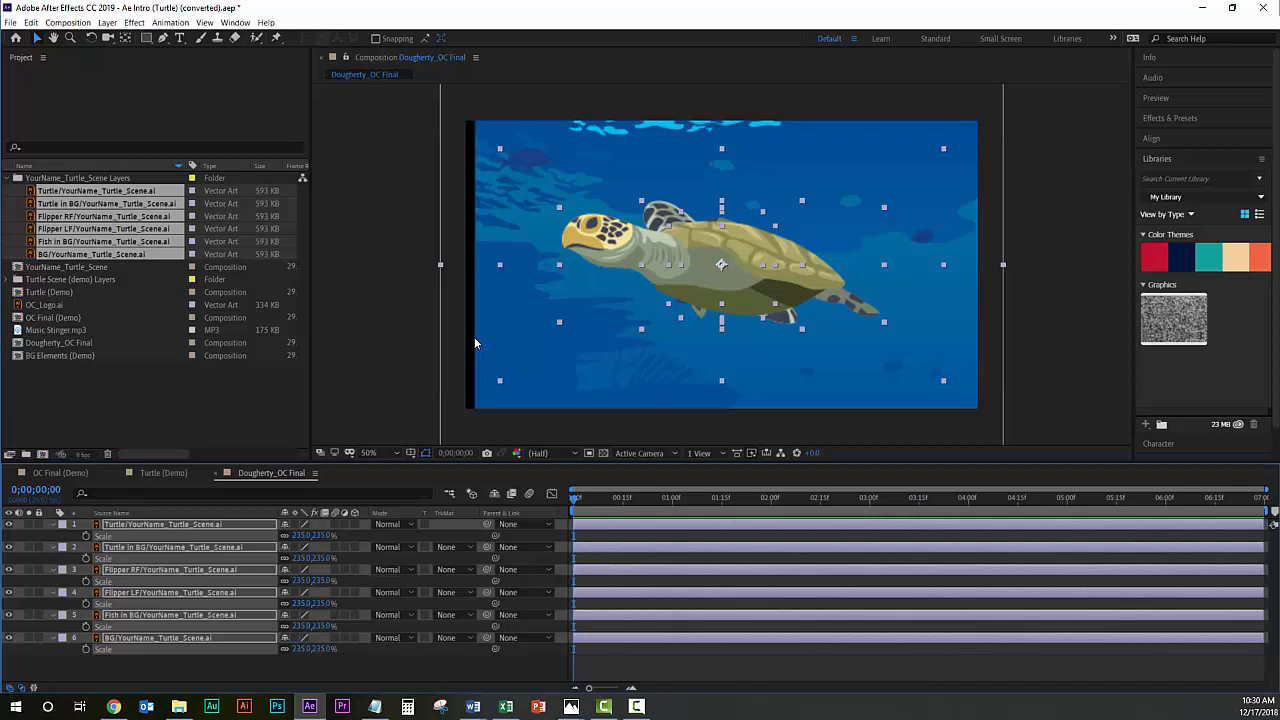
Nudge the six selected layers leftward until the ocean background covers the black strip at the frame's left edge
key(Left)
key(Left)
key(Left)
key(Left)
key(Left)
key(Left)
key(Left)
key(Left)
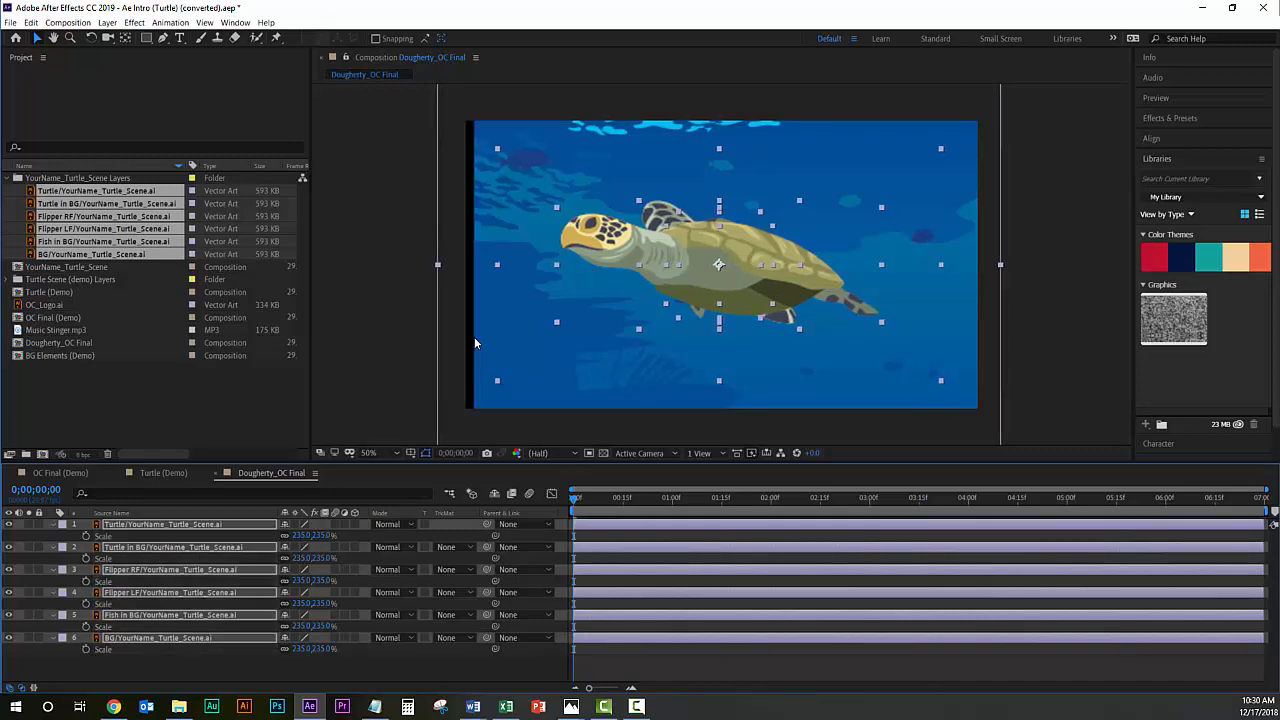
key(Left)
key(Left)
key(Left)
key(Left)
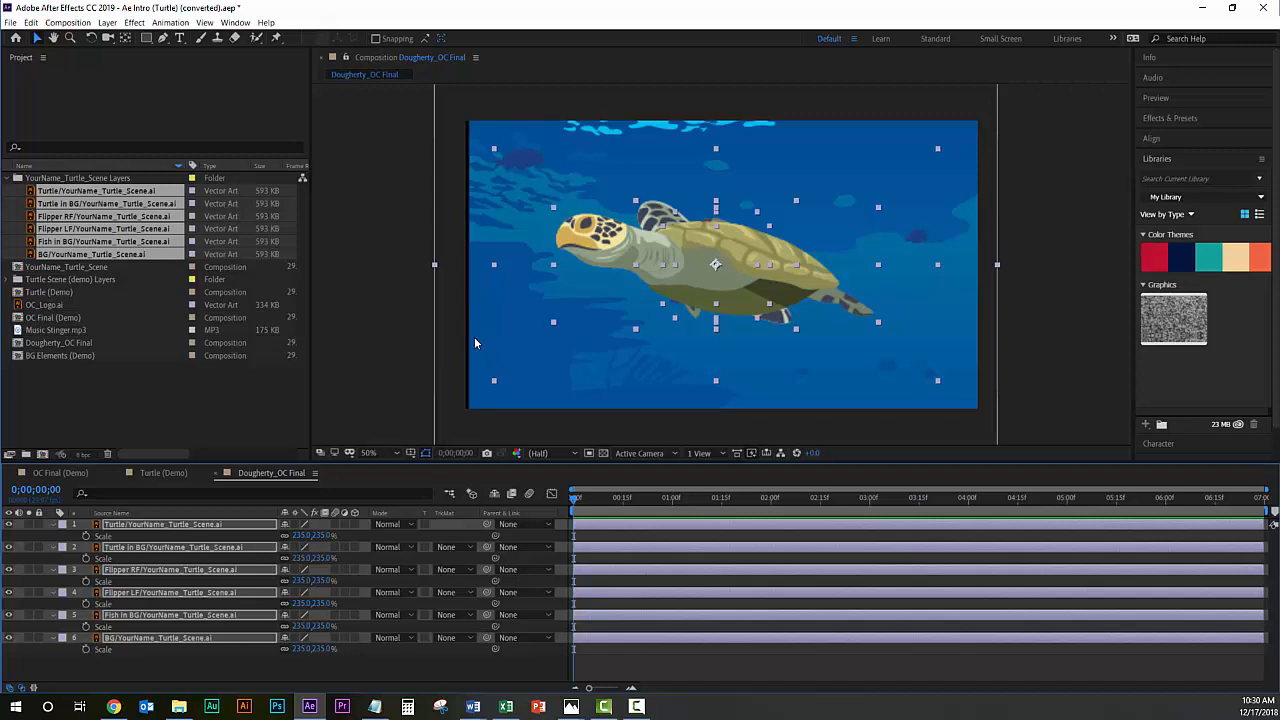
key(Left)
key(Left)
key(Left)
key(Left)
key(Left)
key(Left)
key(Left)
key(Left)
key(Left)
key(Left)
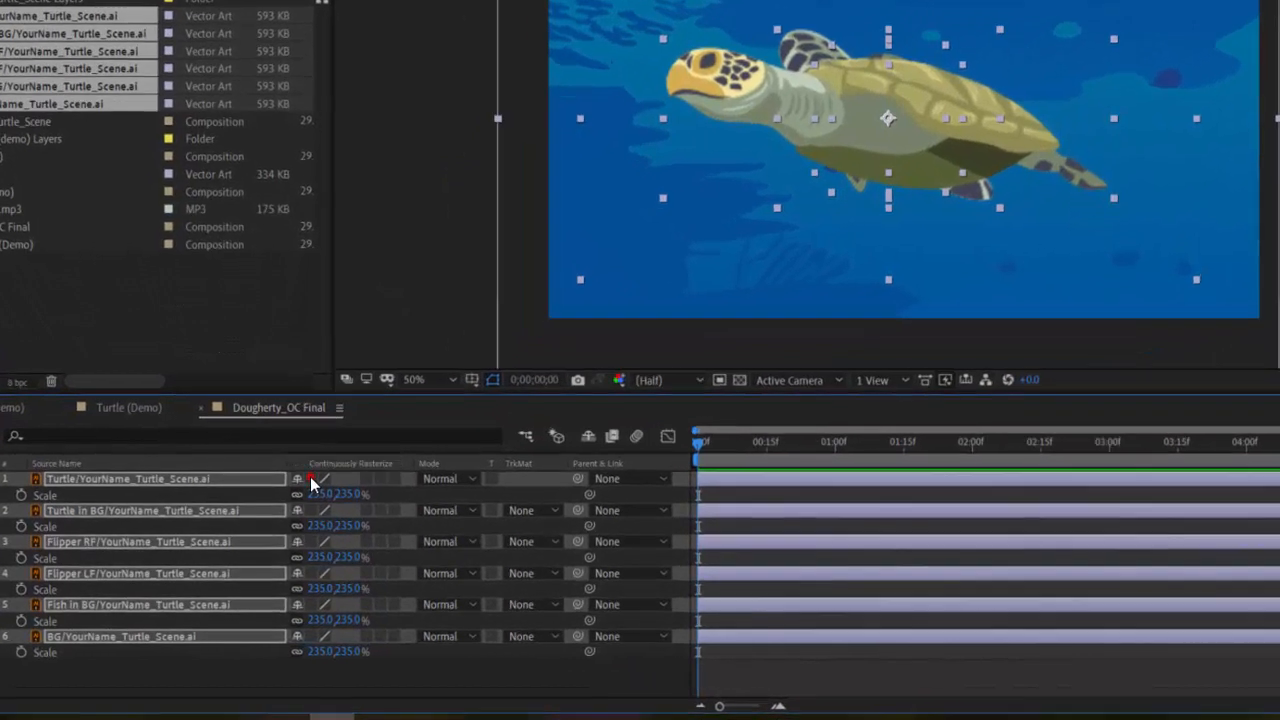
Enable continuous rasterization for all six turtle scene layers, then deselect them
click(311, 481)
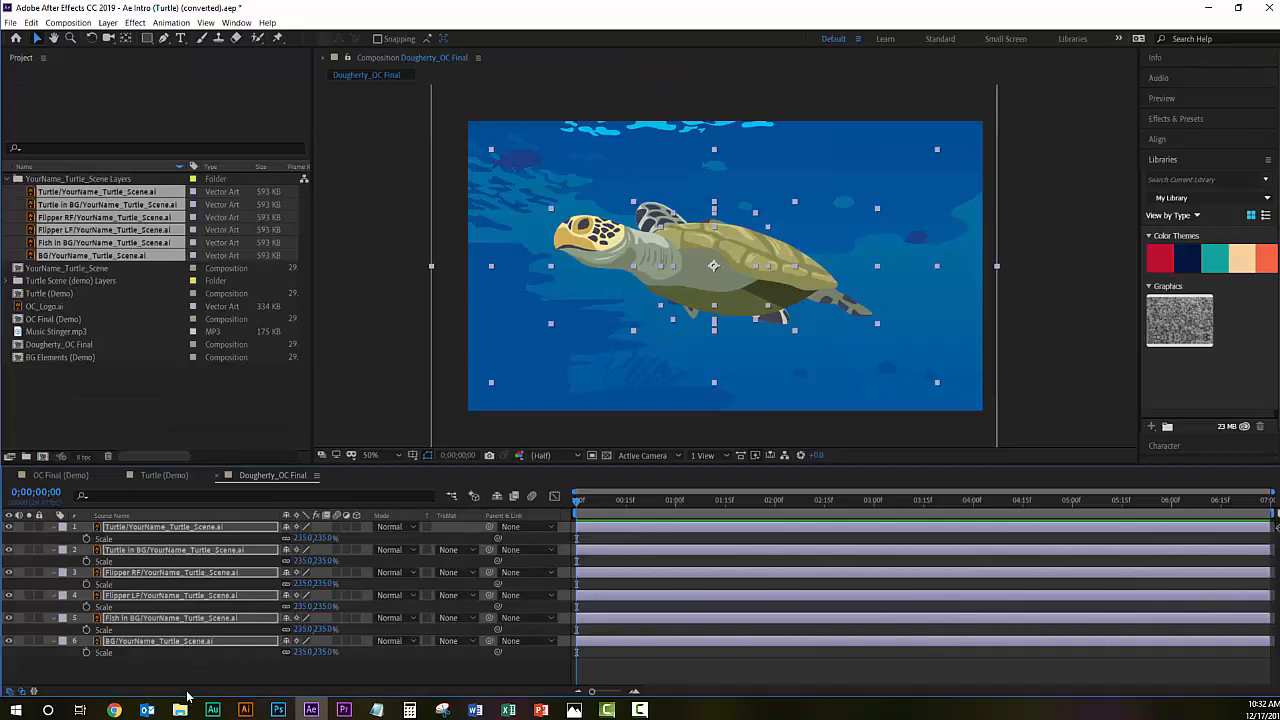
click(182, 672)
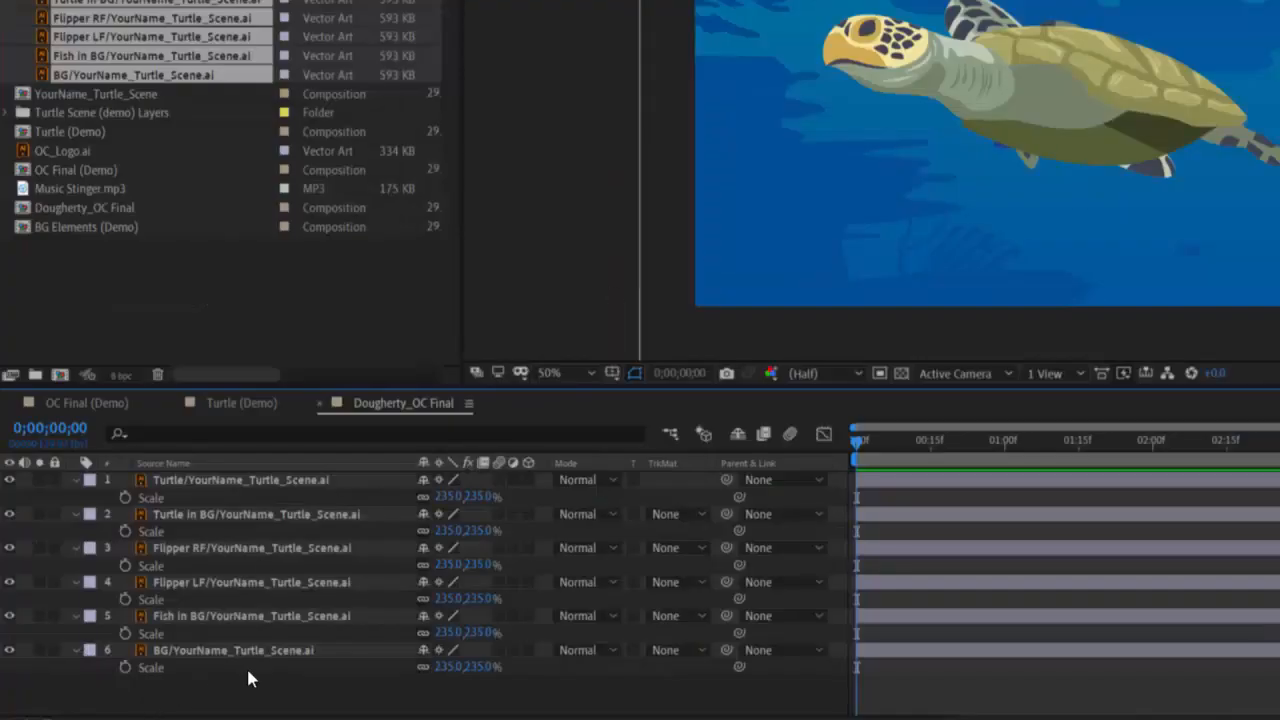
Move the Flipper LF layer to the top of the layer stack and place the flipper against the turtle's front shoulder
click(205, 582)
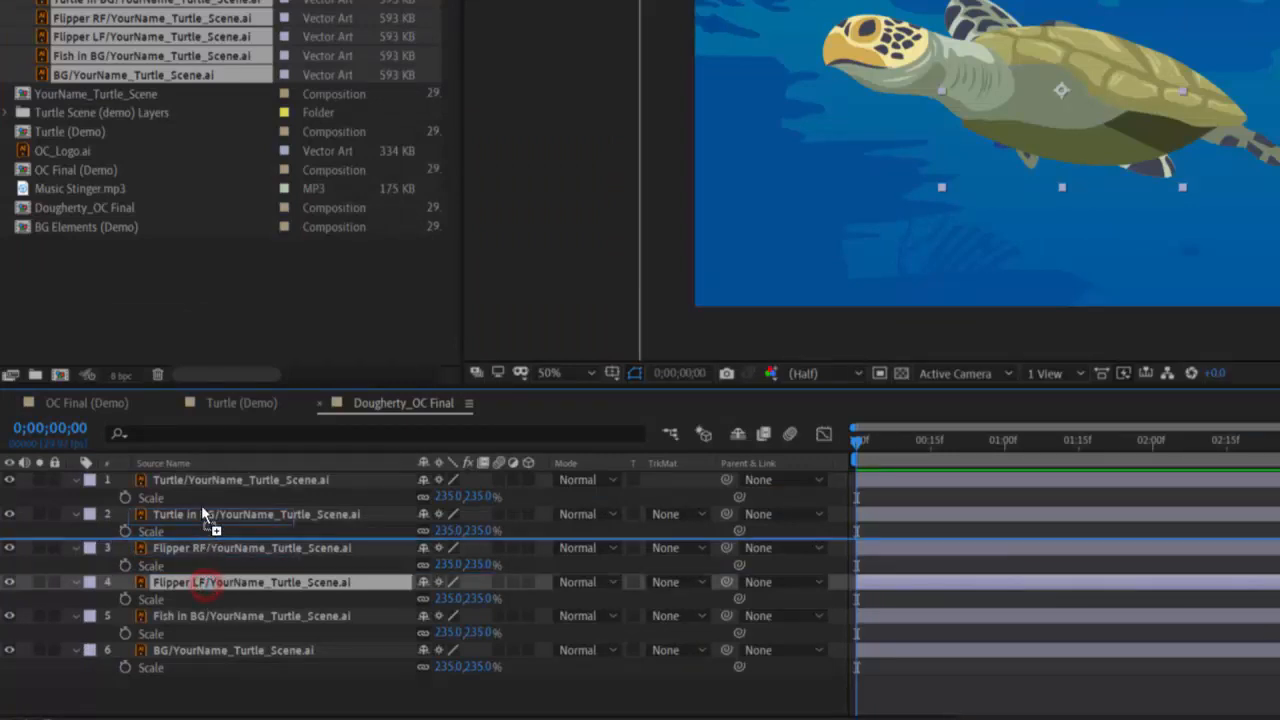
drag(200, 487, 204, 488)
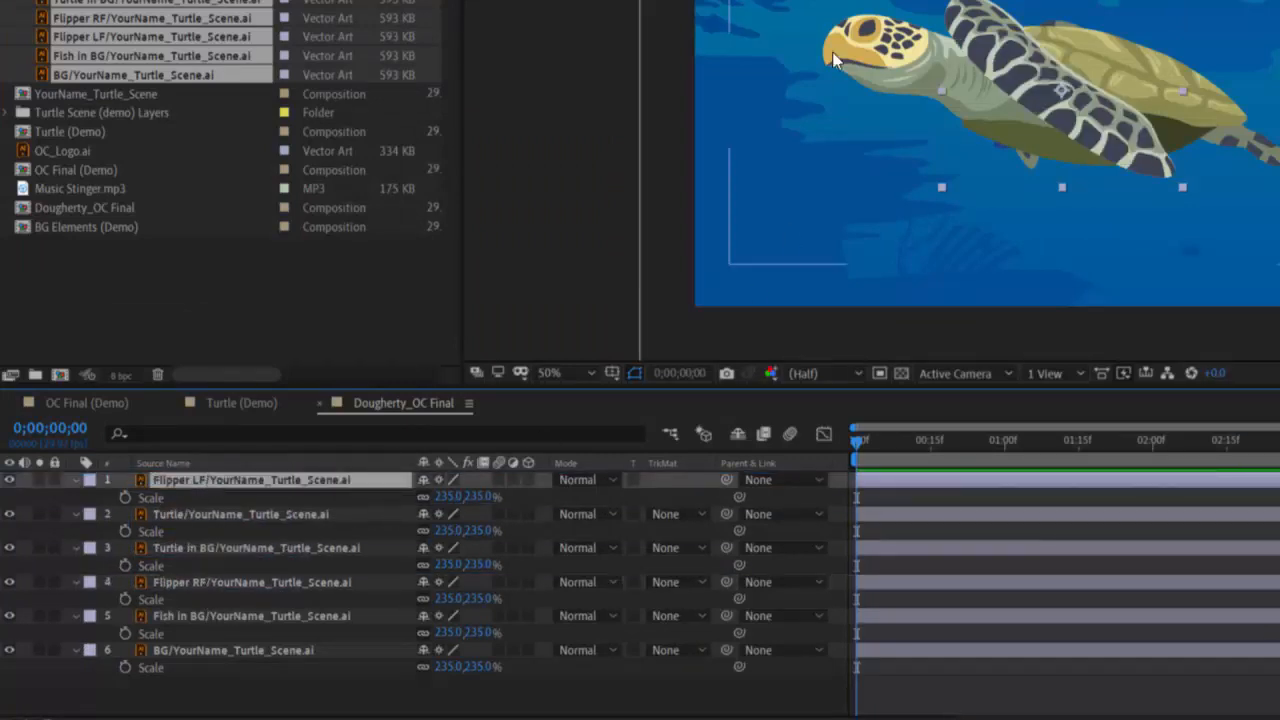
click(1010, 60)
drag(1010, 78, 1080, 132)
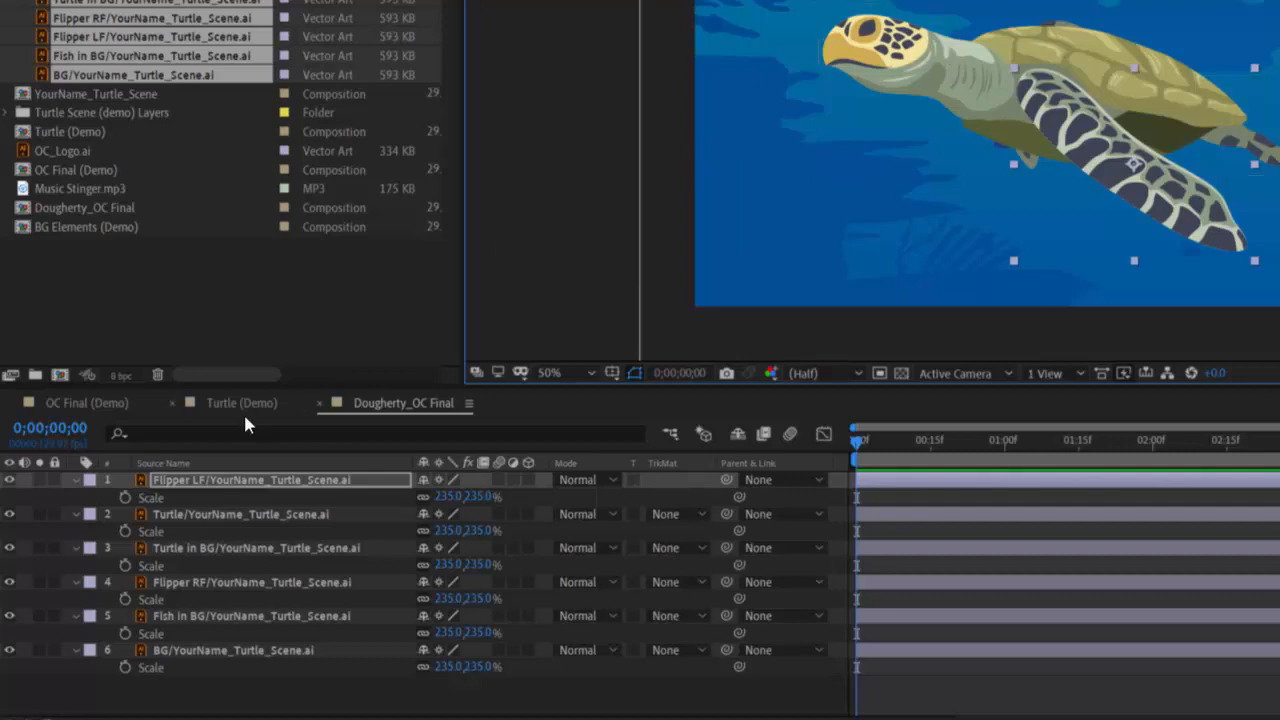
Reorder the Flipper RF layer so it sits directly beneath the Turtle layer and above Turtle in BG
click(194, 585)
drag(195, 585, 201, 543)
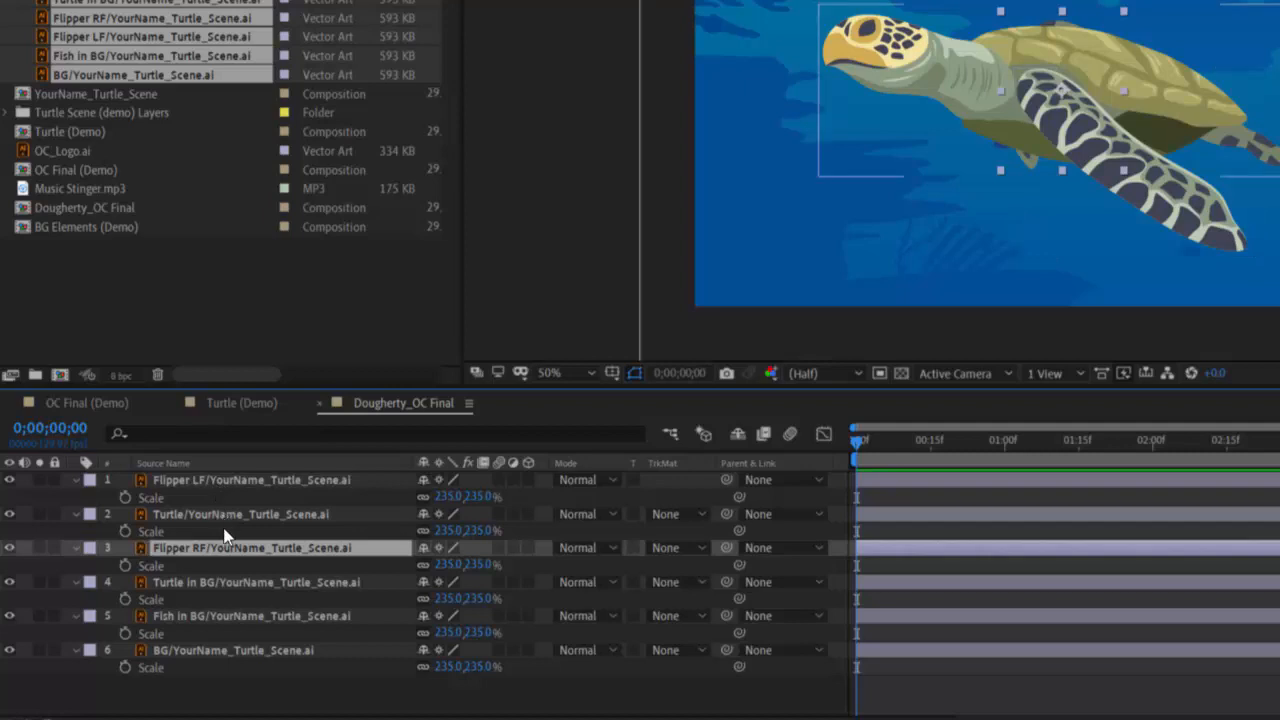
Collapse the Scale properties of all six turtle scene layers, then deselect the layers
click(215, 584)
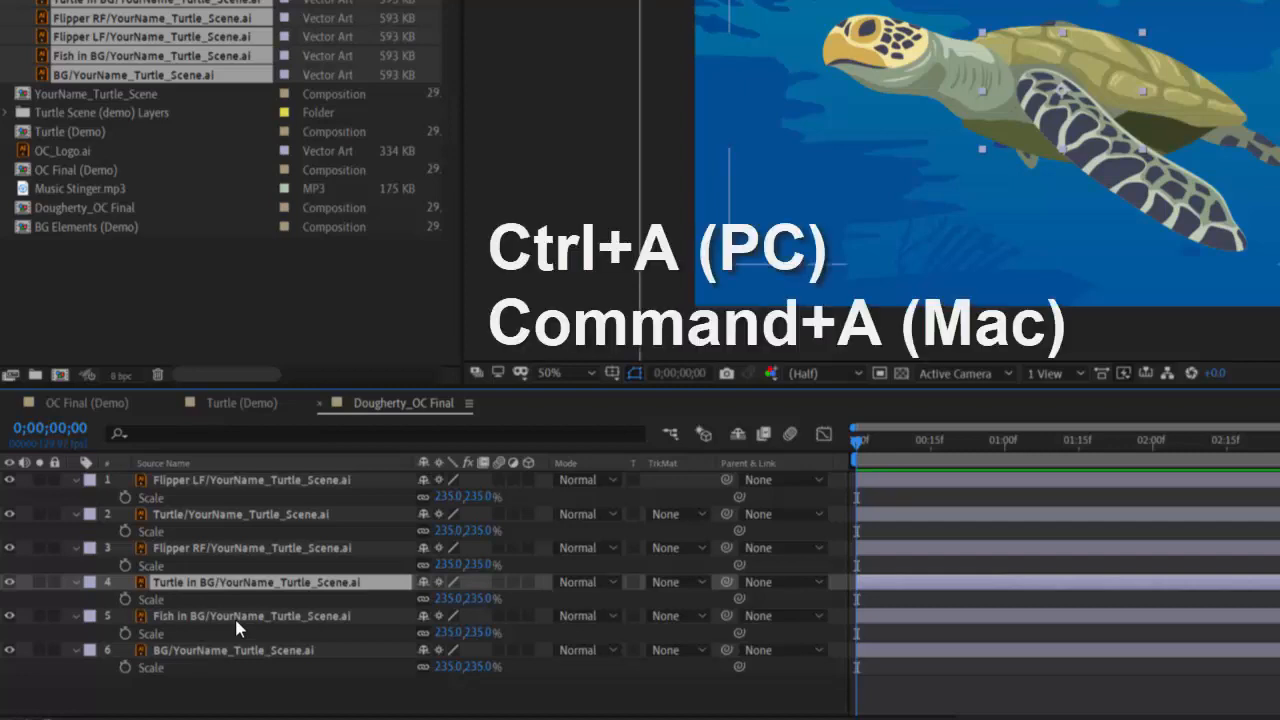
key(ctrl+a)
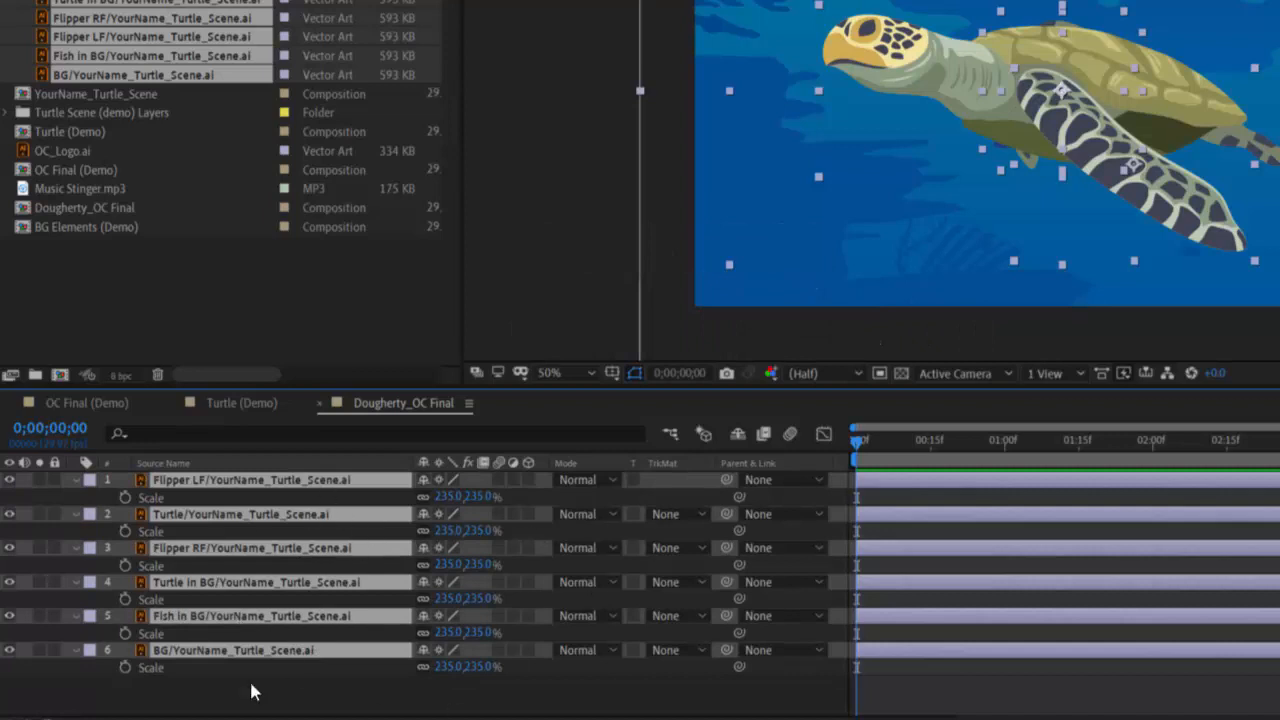
key(s)
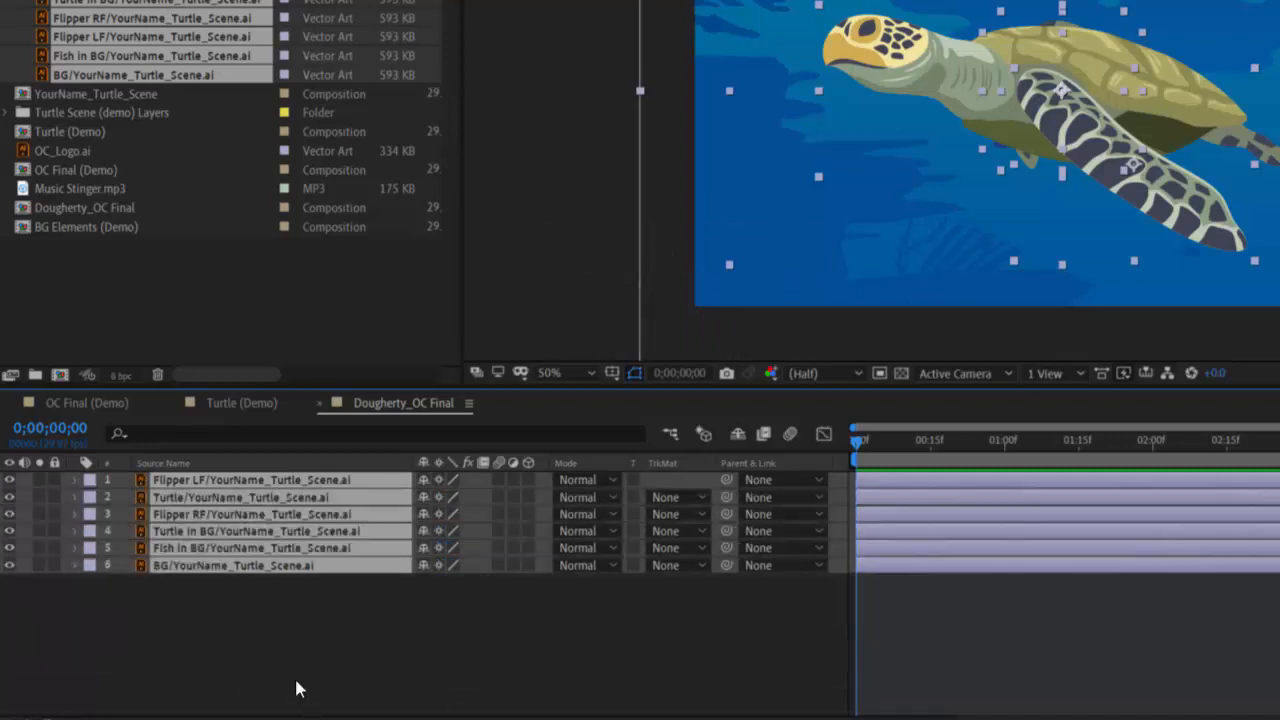
click(309, 690)
Move the Turtle in BG artwork out from behind the main turtle into the open water below its head
click(176, 534)
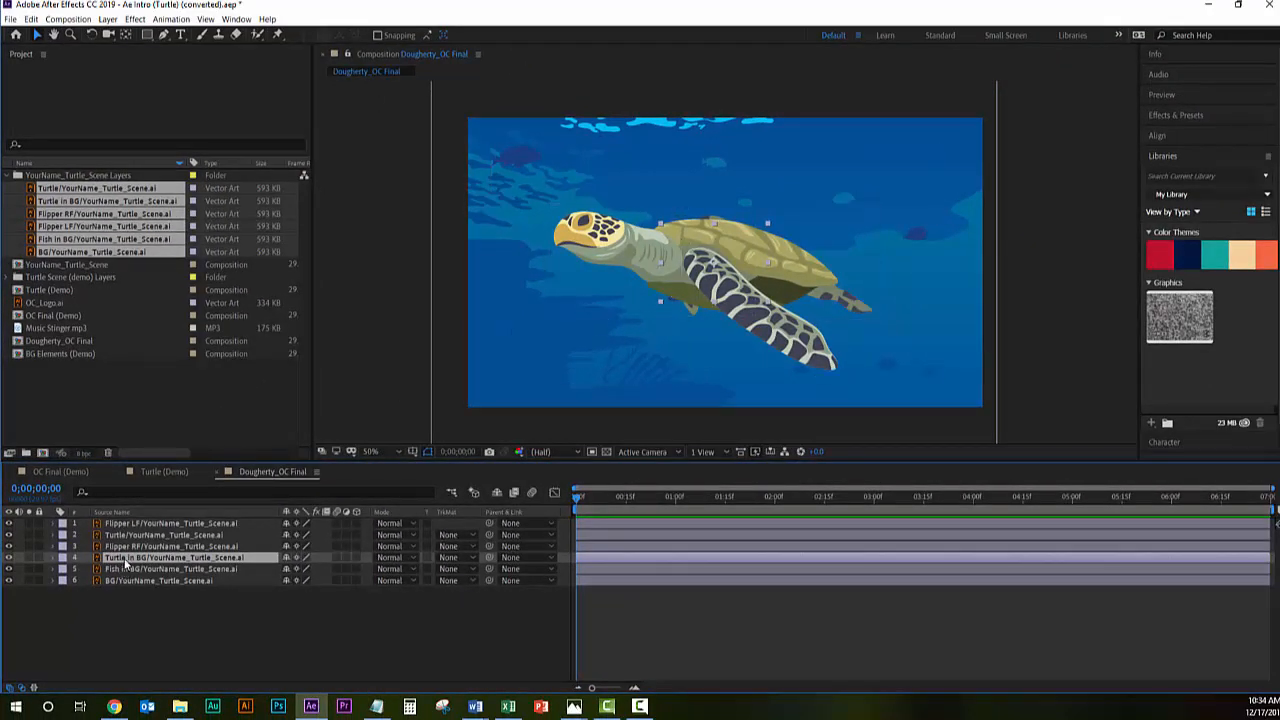
drag(685, 255, 540, 320)
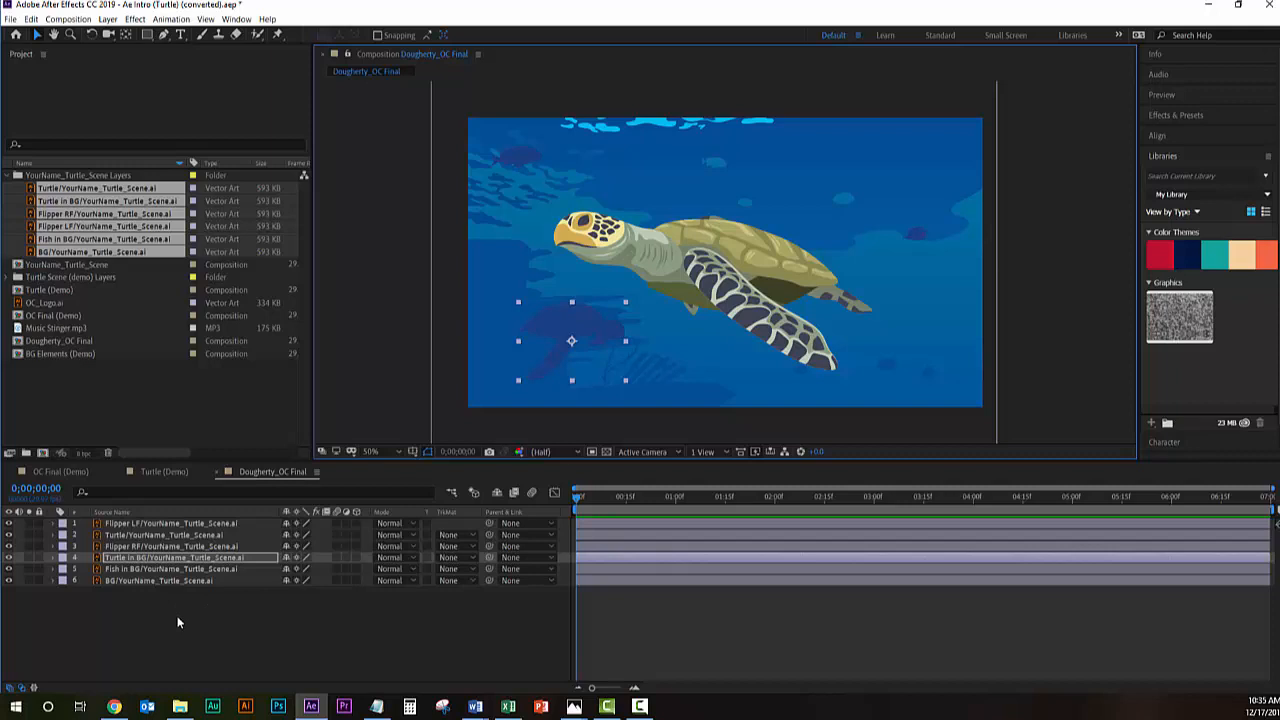
Pre-compose the Flipper LF, Turtle and Flipper RF layers under the surname followed by "_Turtle", with Open New Composition enabled
click(152, 537)
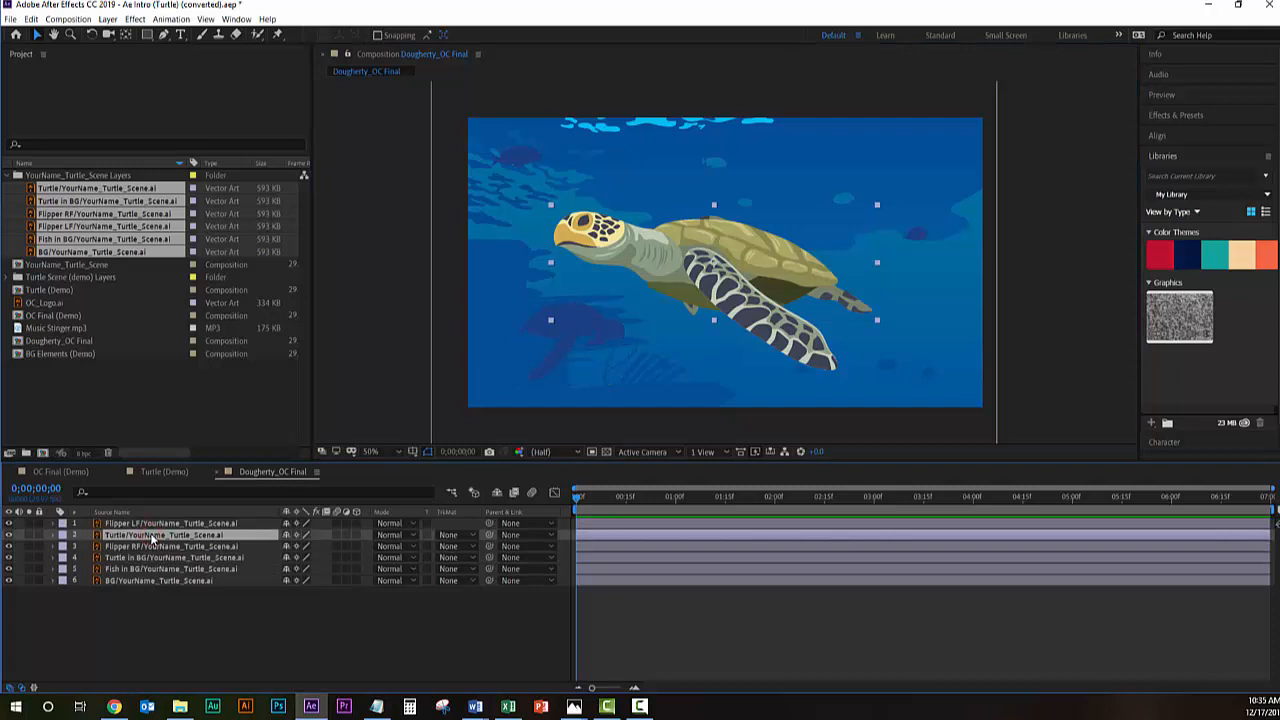
click(155, 524)
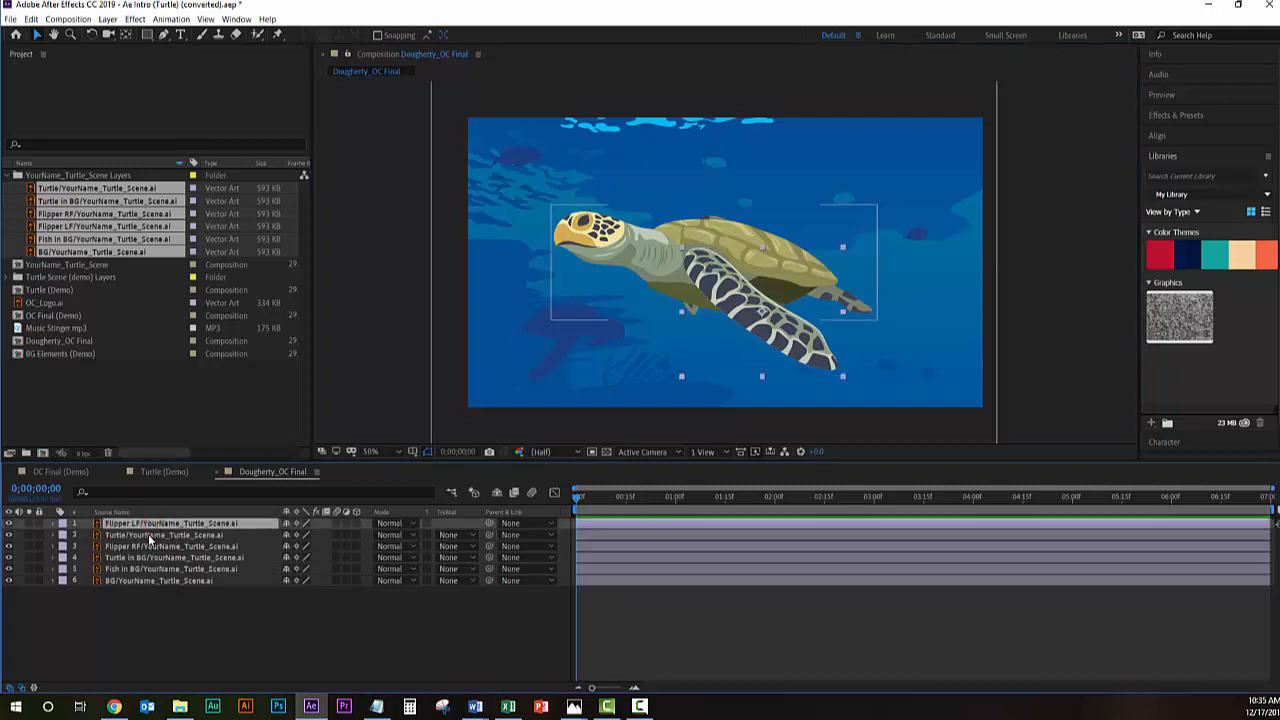
shift+click(150, 536)
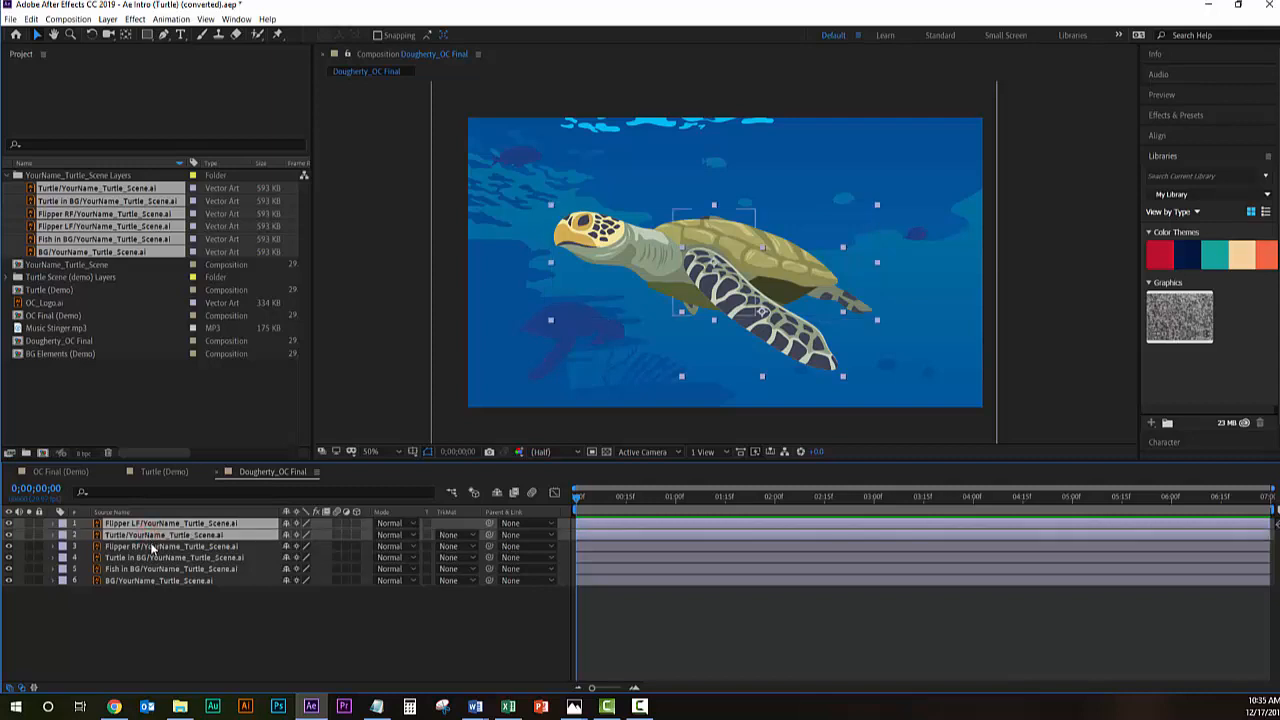
shift+click(152, 547)
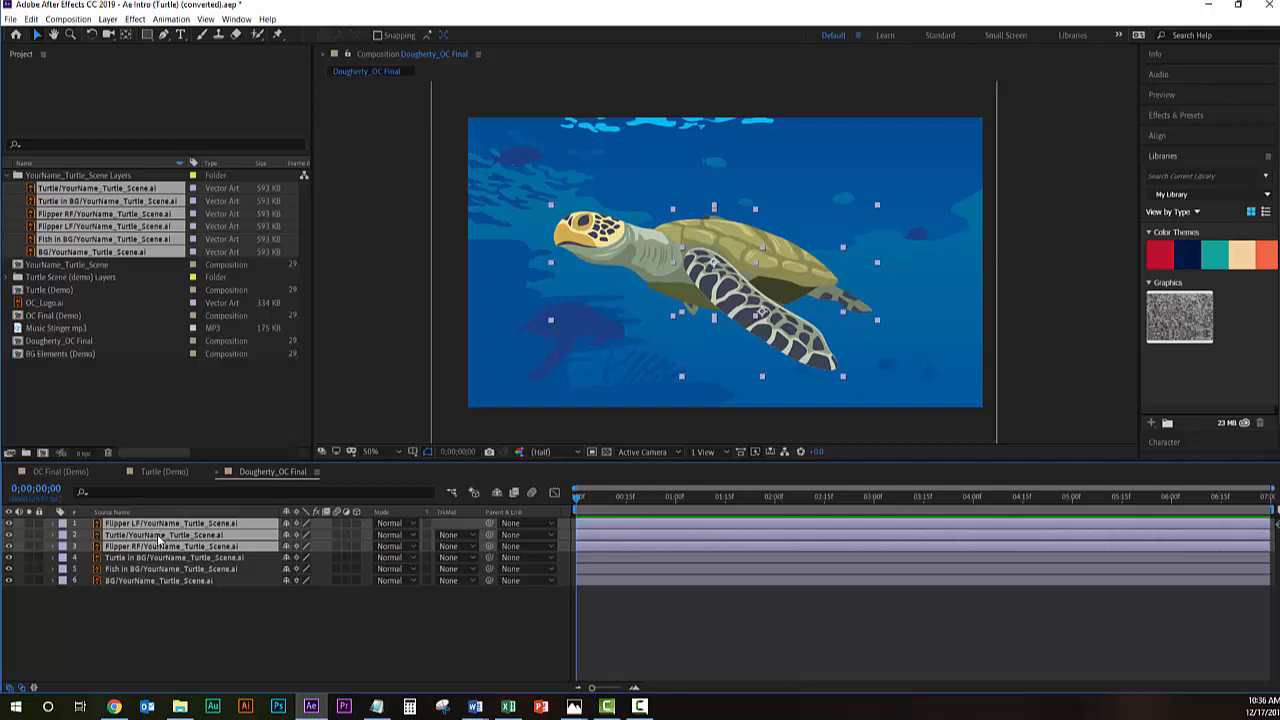
right_click(158, 537)
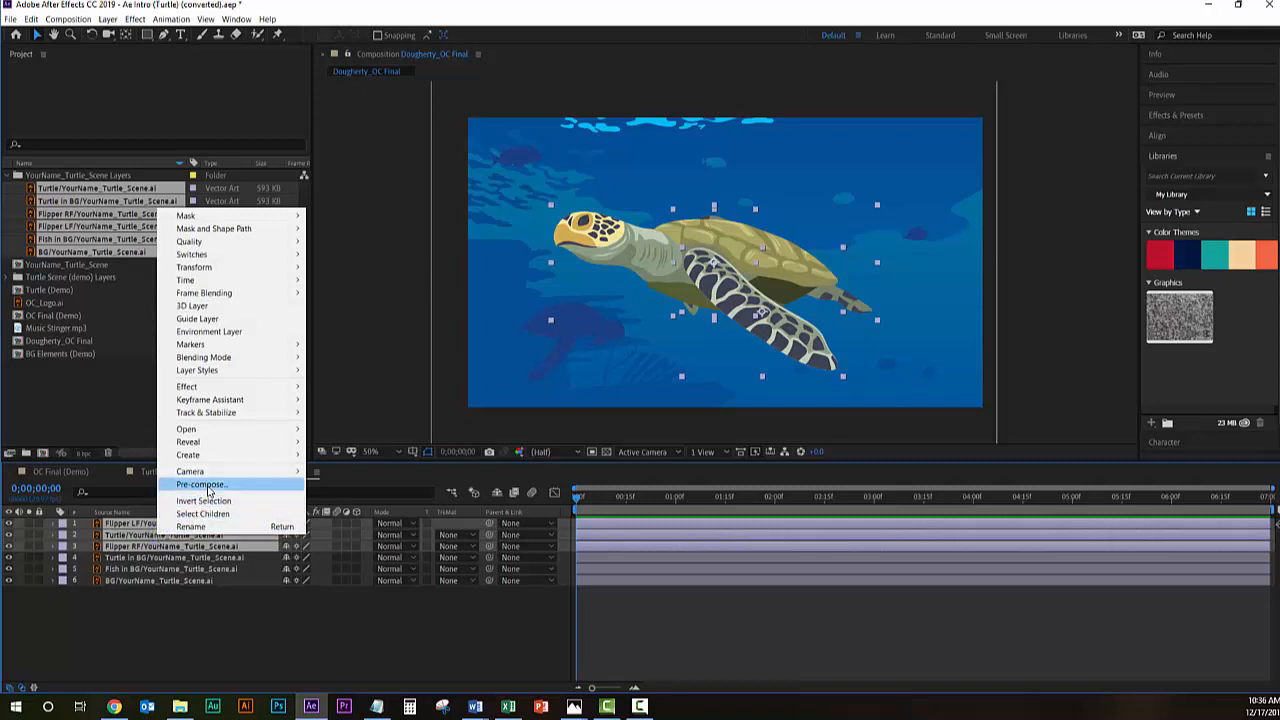
click(204, 485)
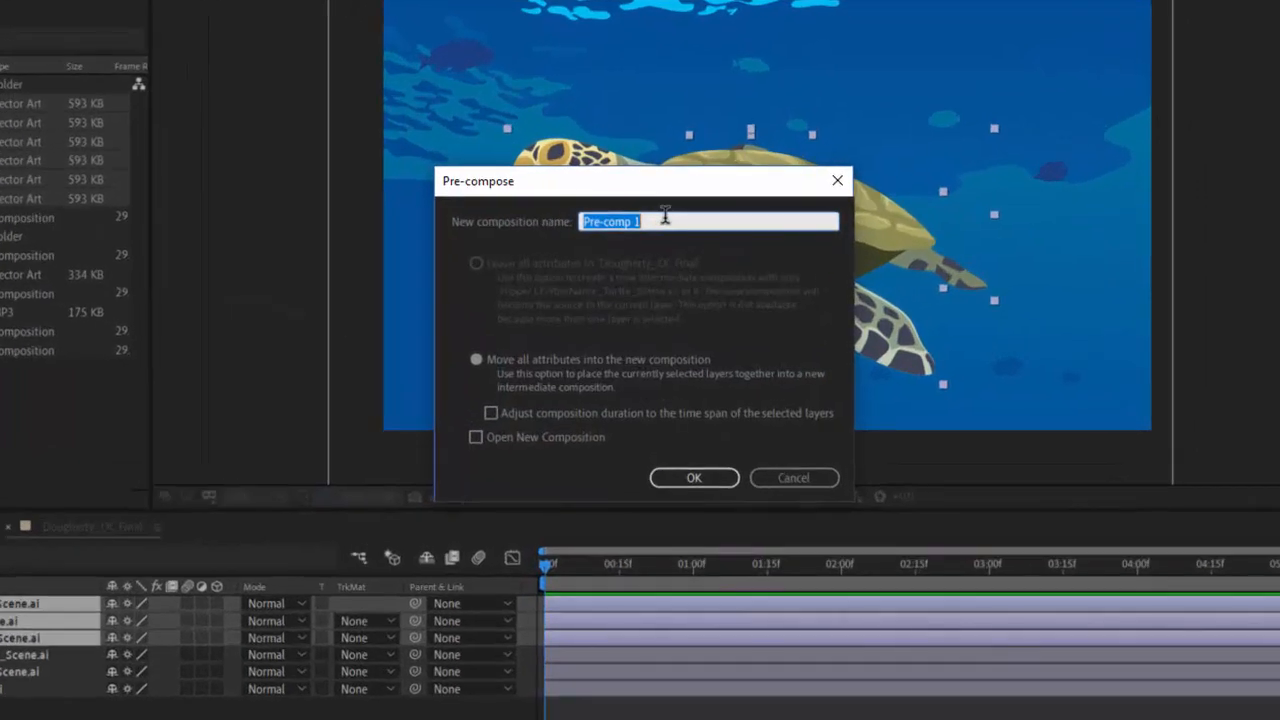
text(Dougherty)
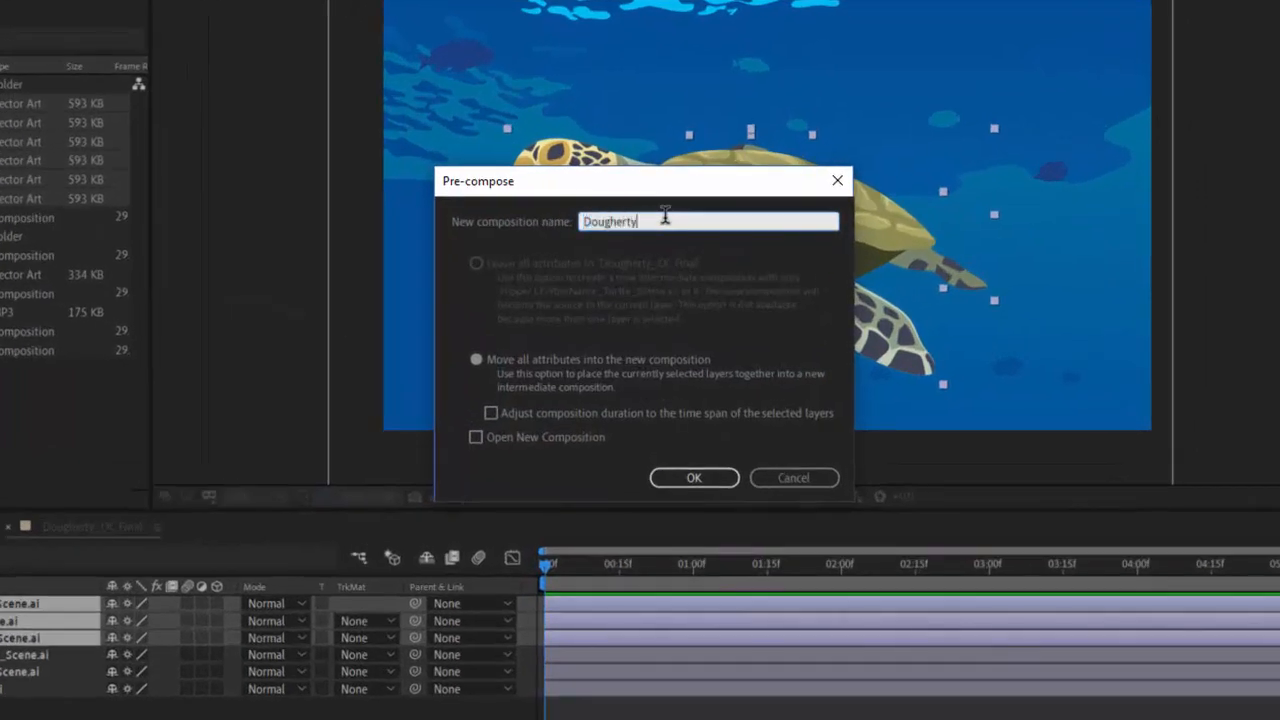
text(_Turtle)
click(475, 439)
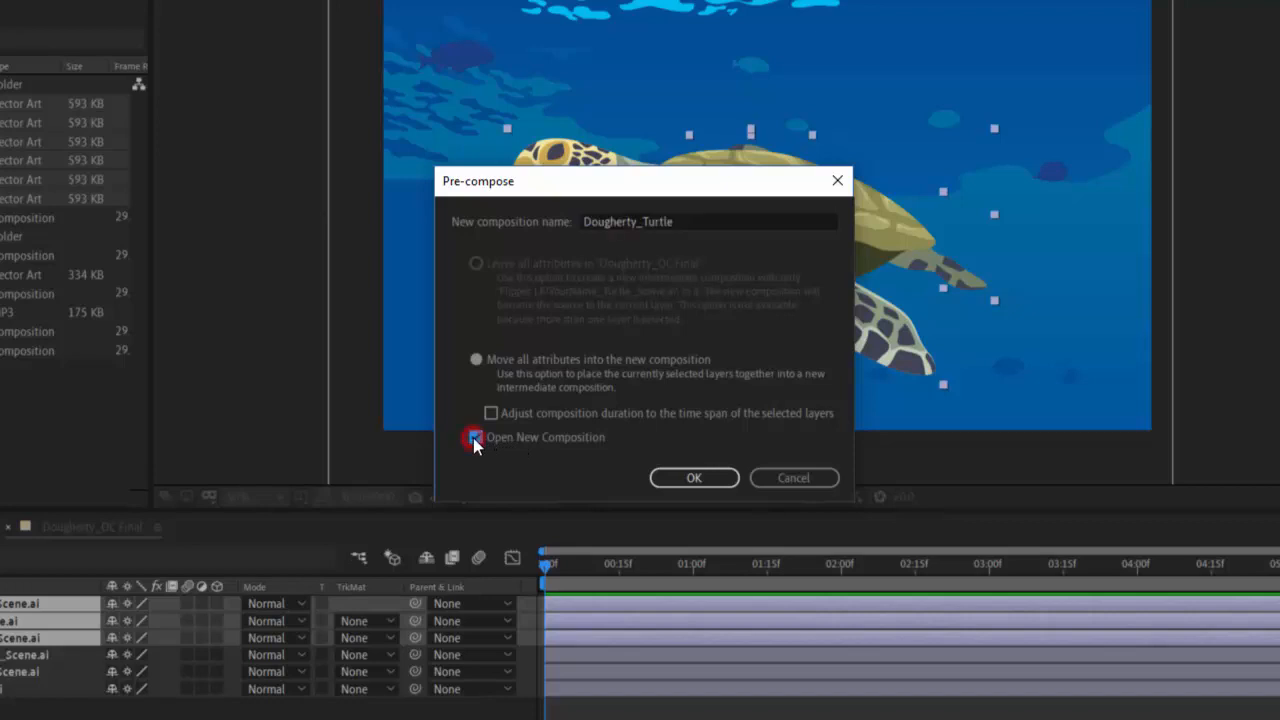
click(697, 478)
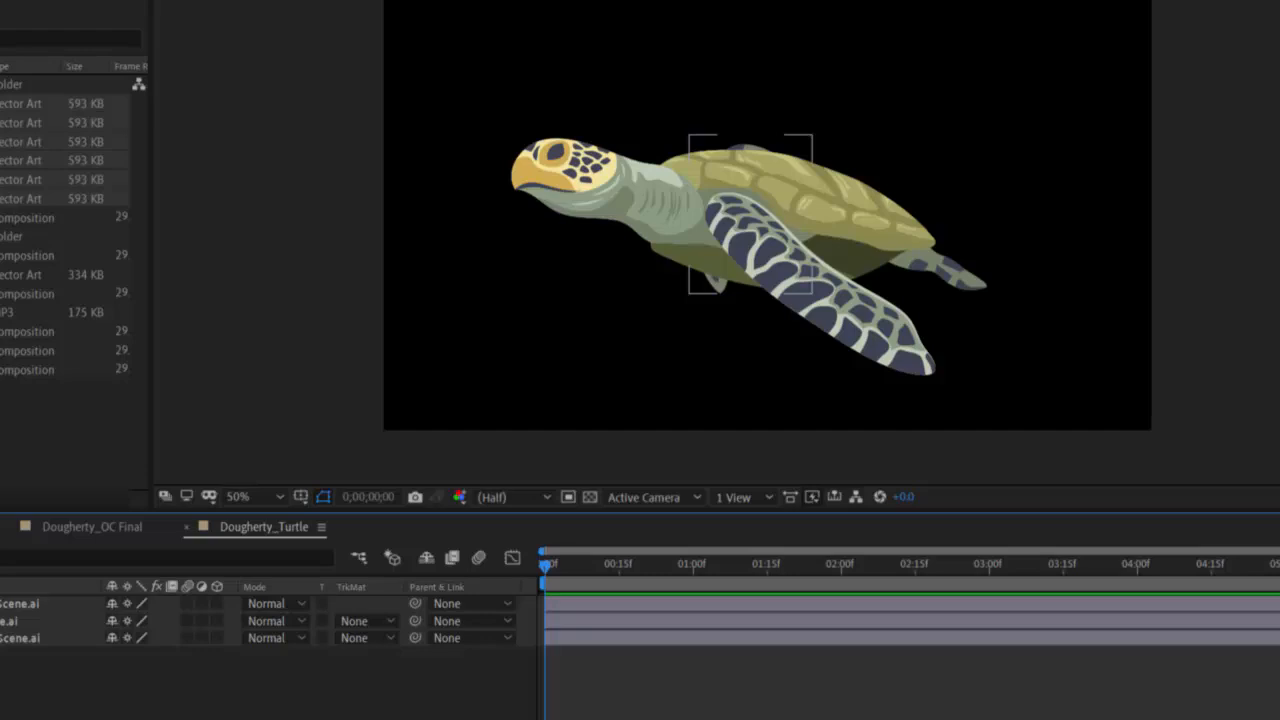
Move the Flipper RF layer so the flipper hangs below the base of the turtle's neck
click(144, 547)
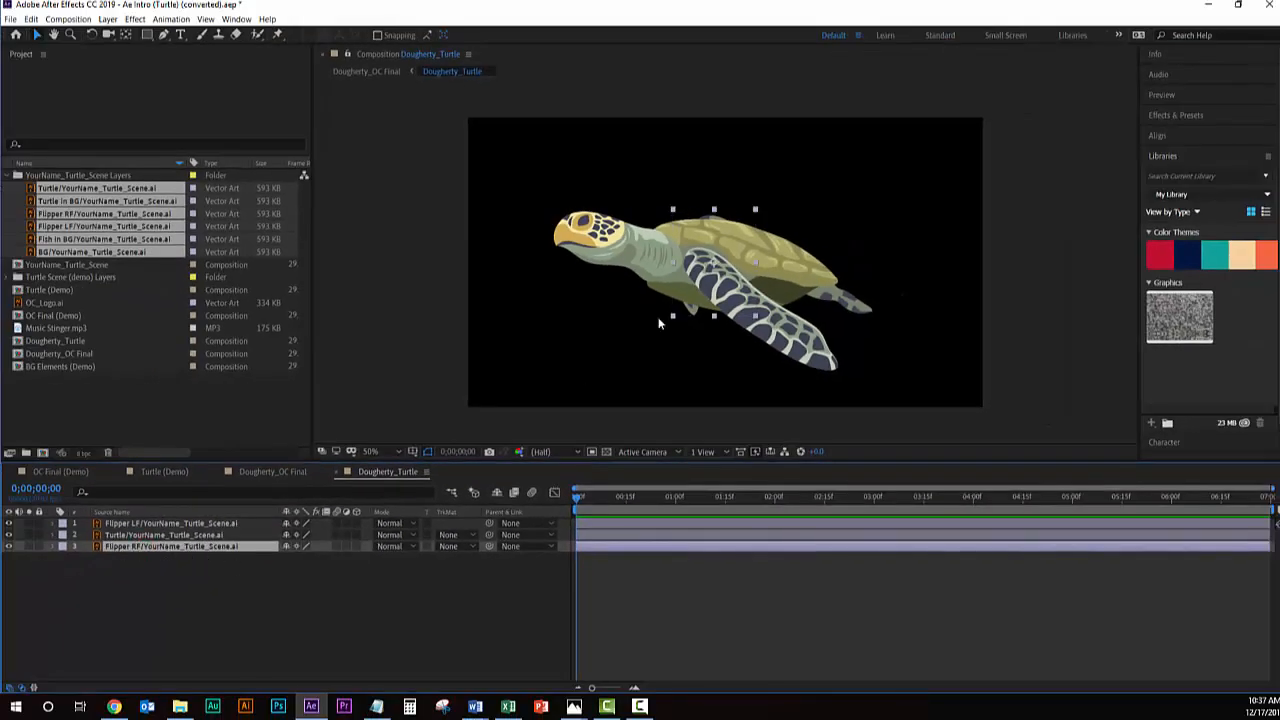
drag(729, 228, 663, 278)
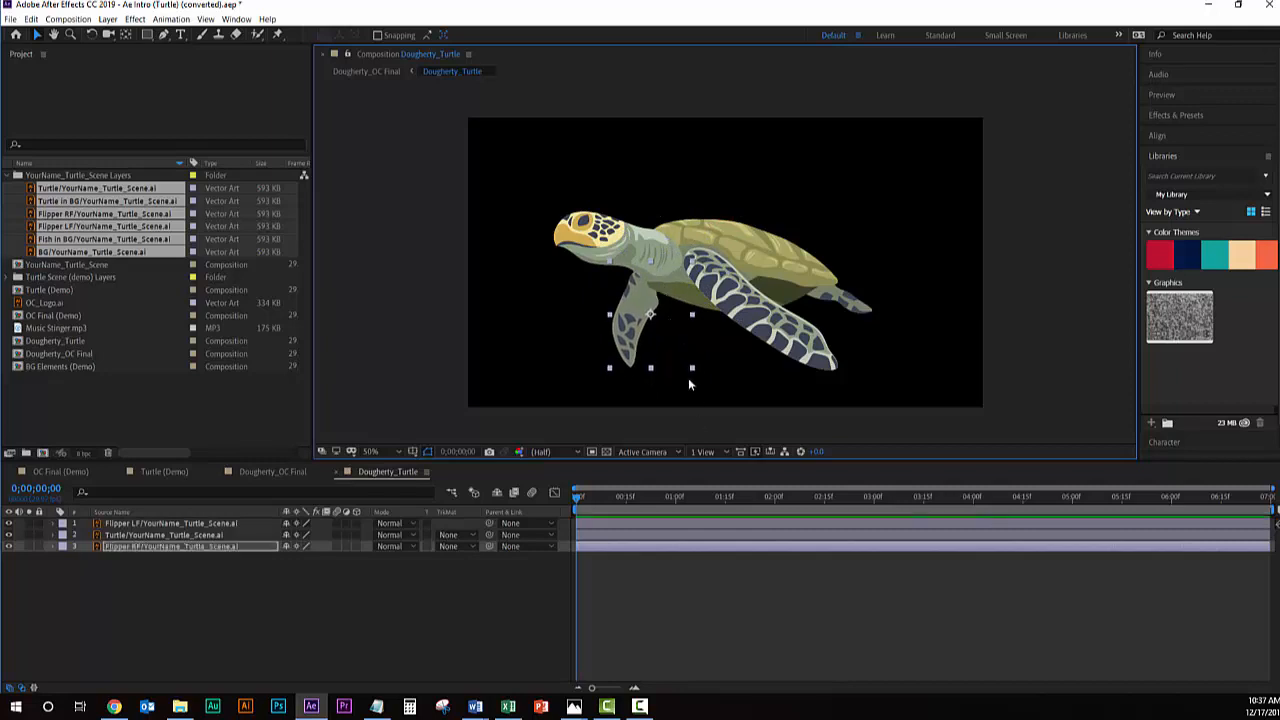
click(633, 307)
drag(633, 307, 634, 308)
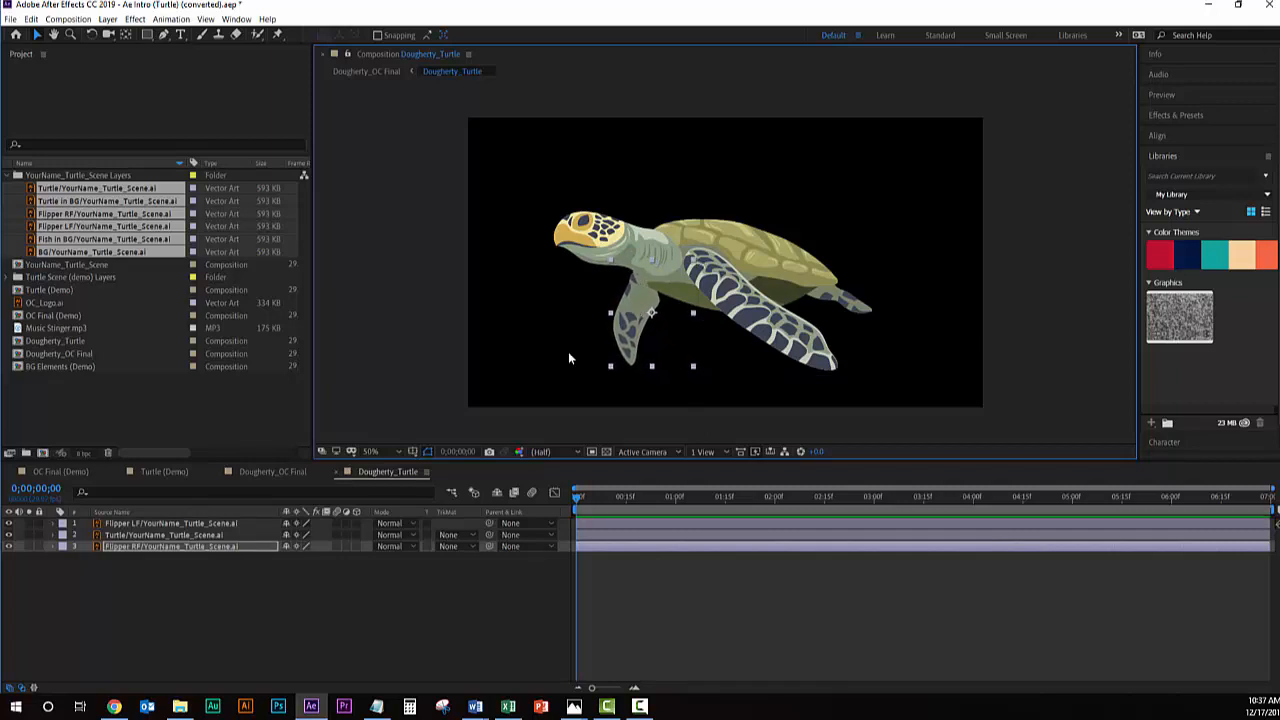
Reveal the Flipper LF layer's Rotation property, try rotating the flipper to -14°, and undo that rotation
click(125, 523)
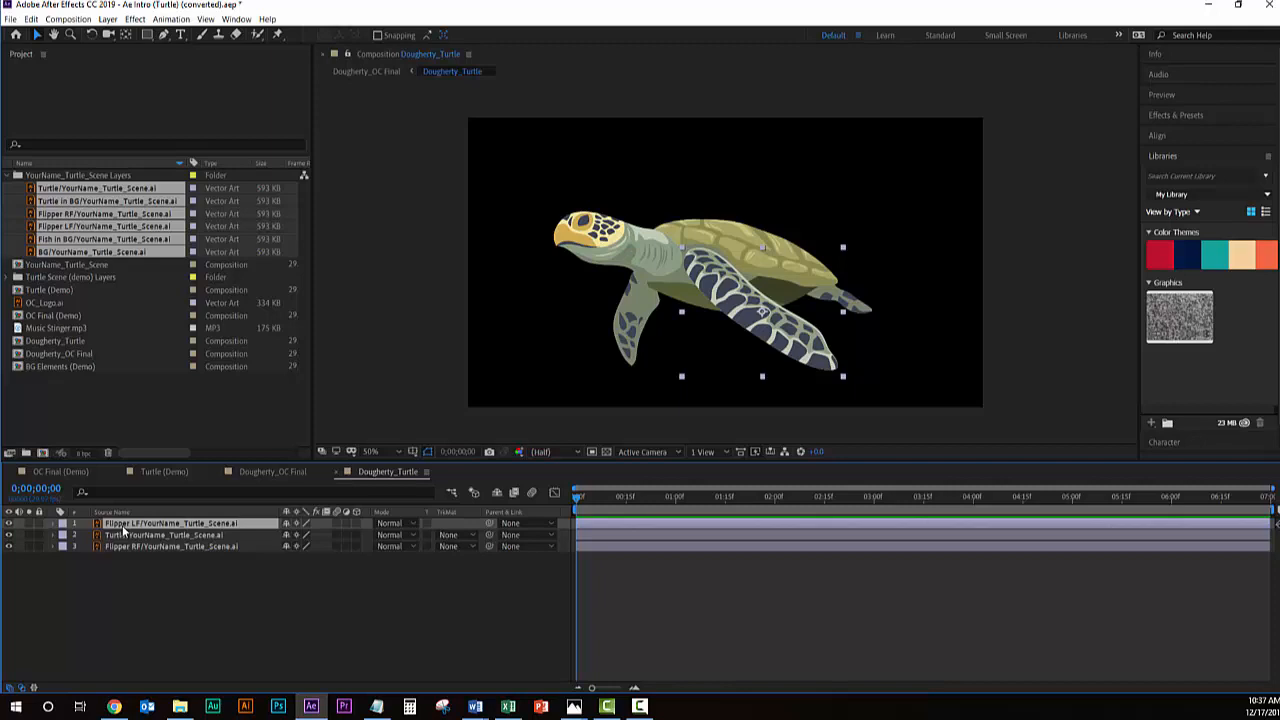
key(r)
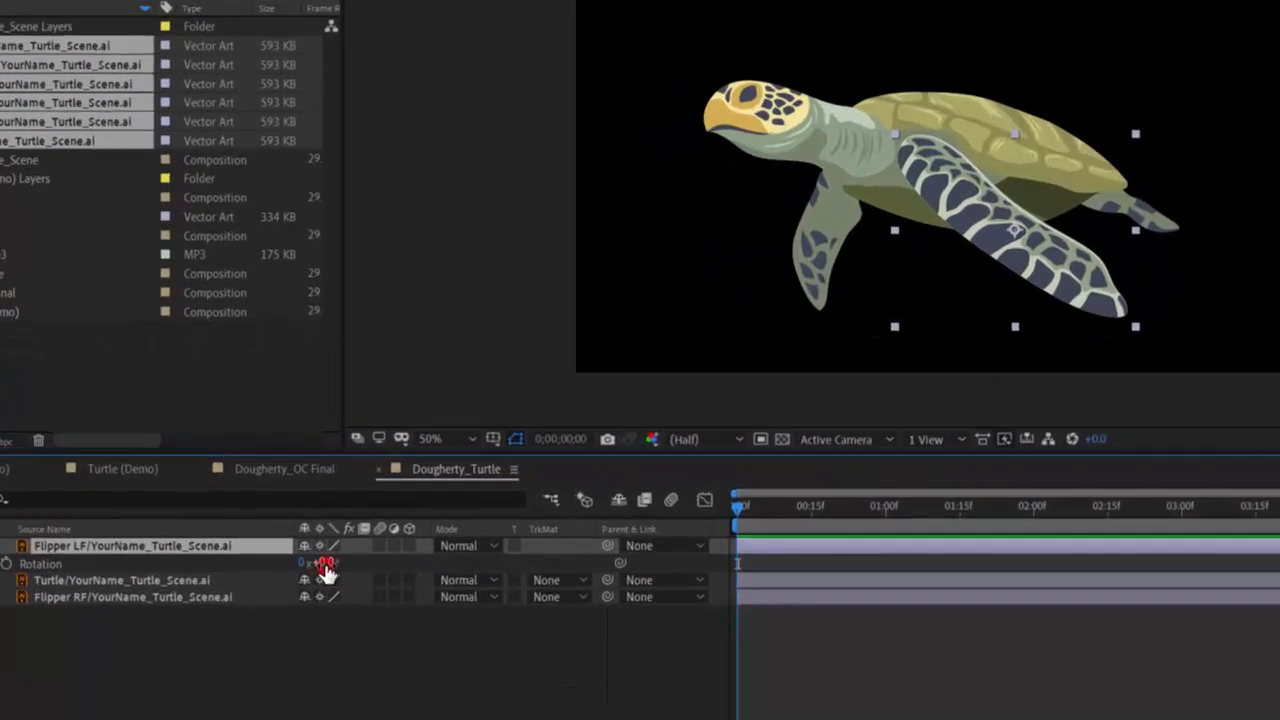
mouse_move(322, 568)
mouse_down()
mouse_move(271, 599)
mouse_move(362, 580)
mouse_move(330, 580)
mouse_move(328, 592)
mouse_up()
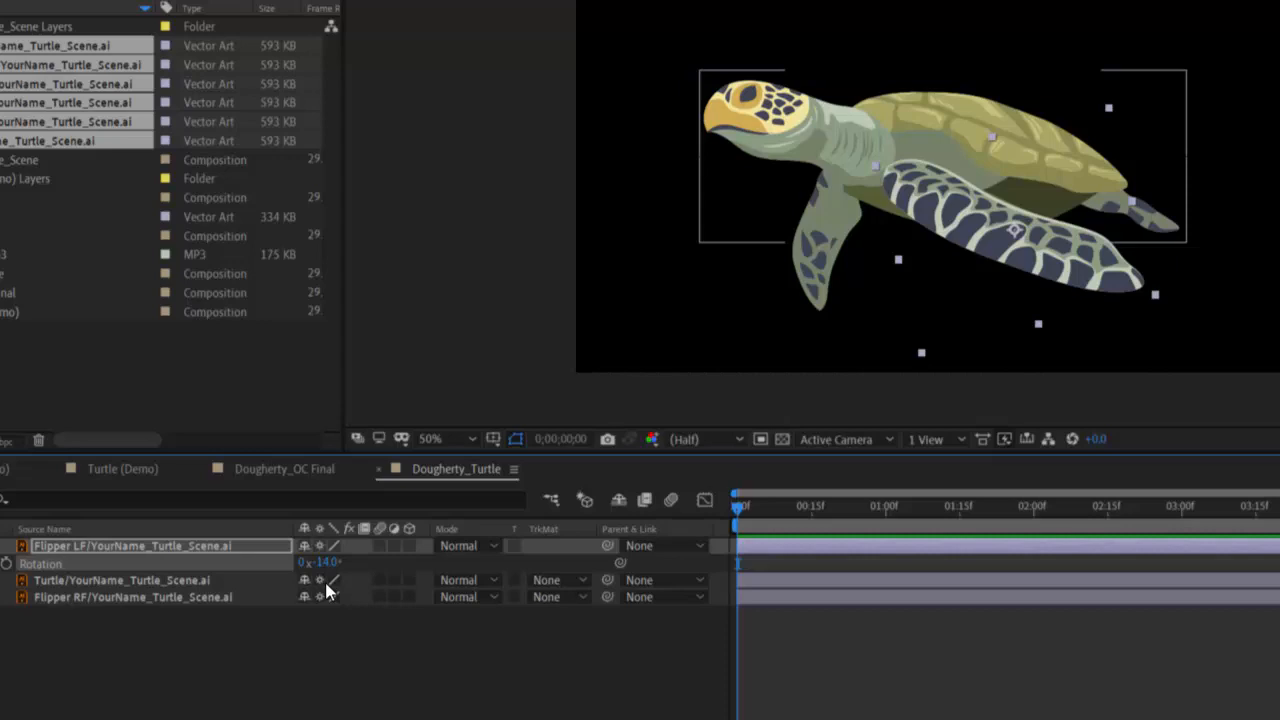
key(ctrl+z)
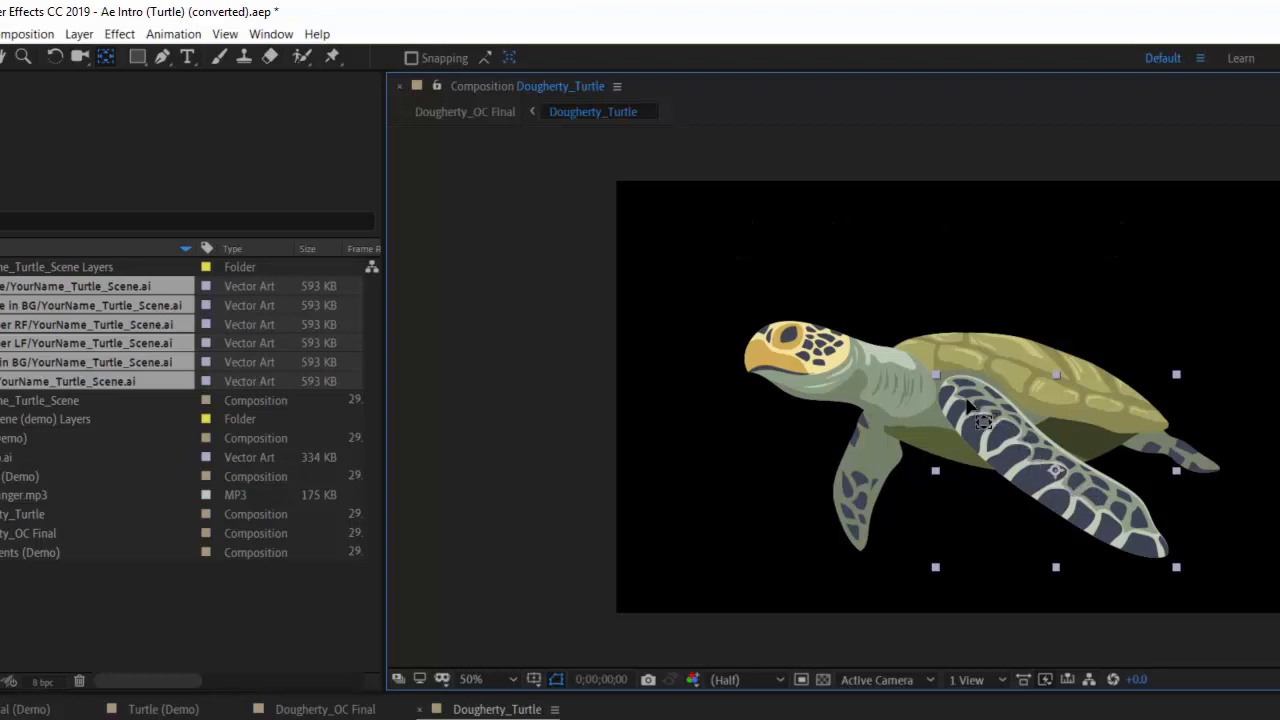
Move the Flipper LF layer's anchor point from the flipper's centre to its shoulder joint with the Pan Behind tool
click(106, 58)
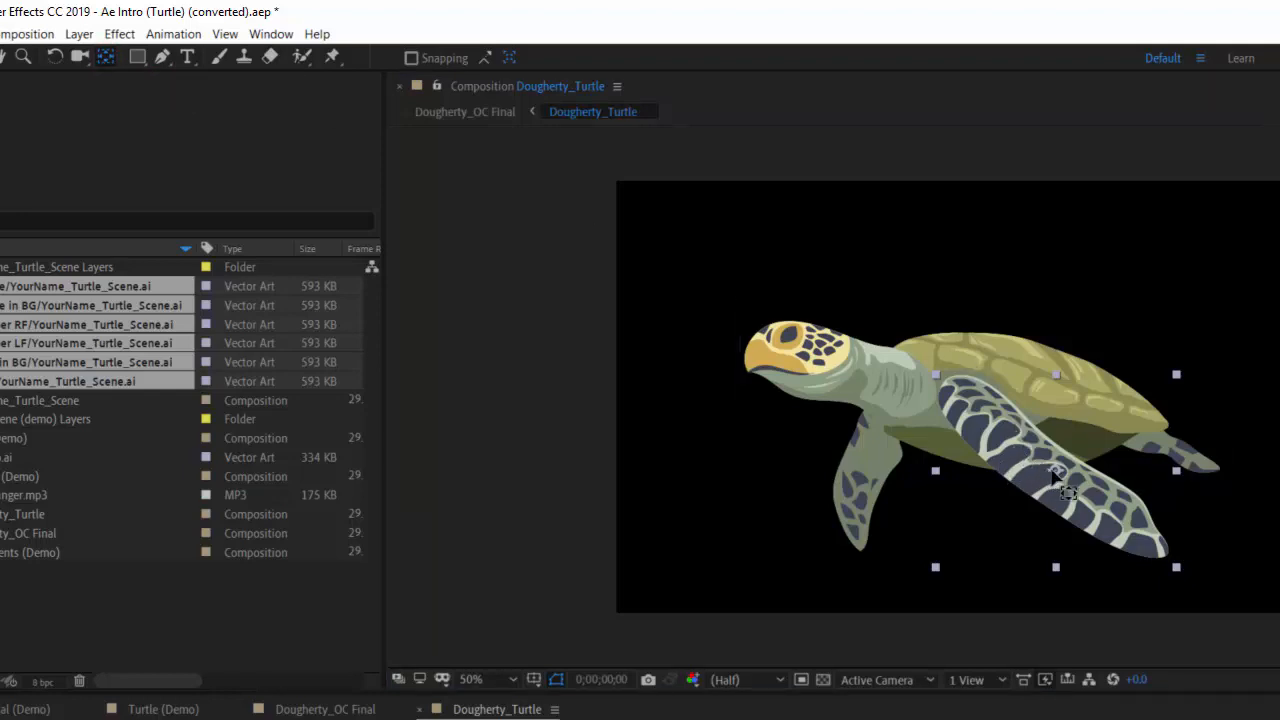
drag(1052, 473, 976, 410)
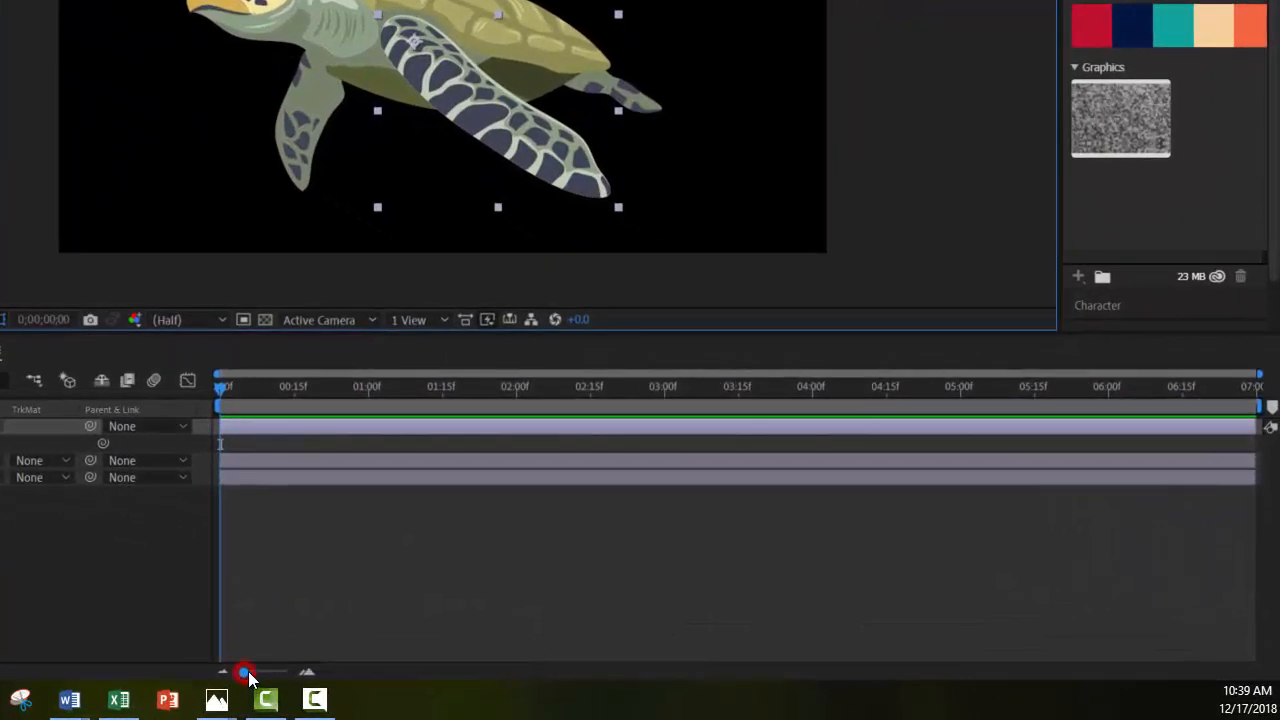
drag(588, 689, 618, 691)
drag(288, 678, 226, 679)
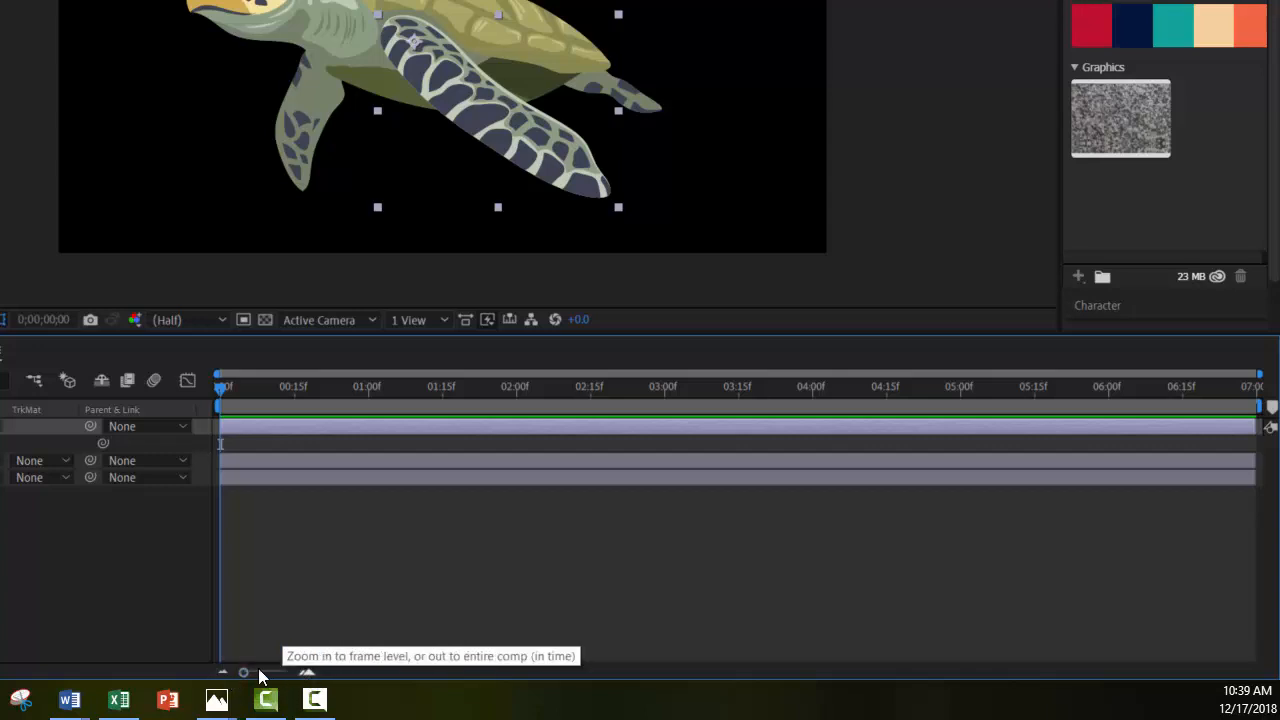
drag(243, 677, 214, 674)
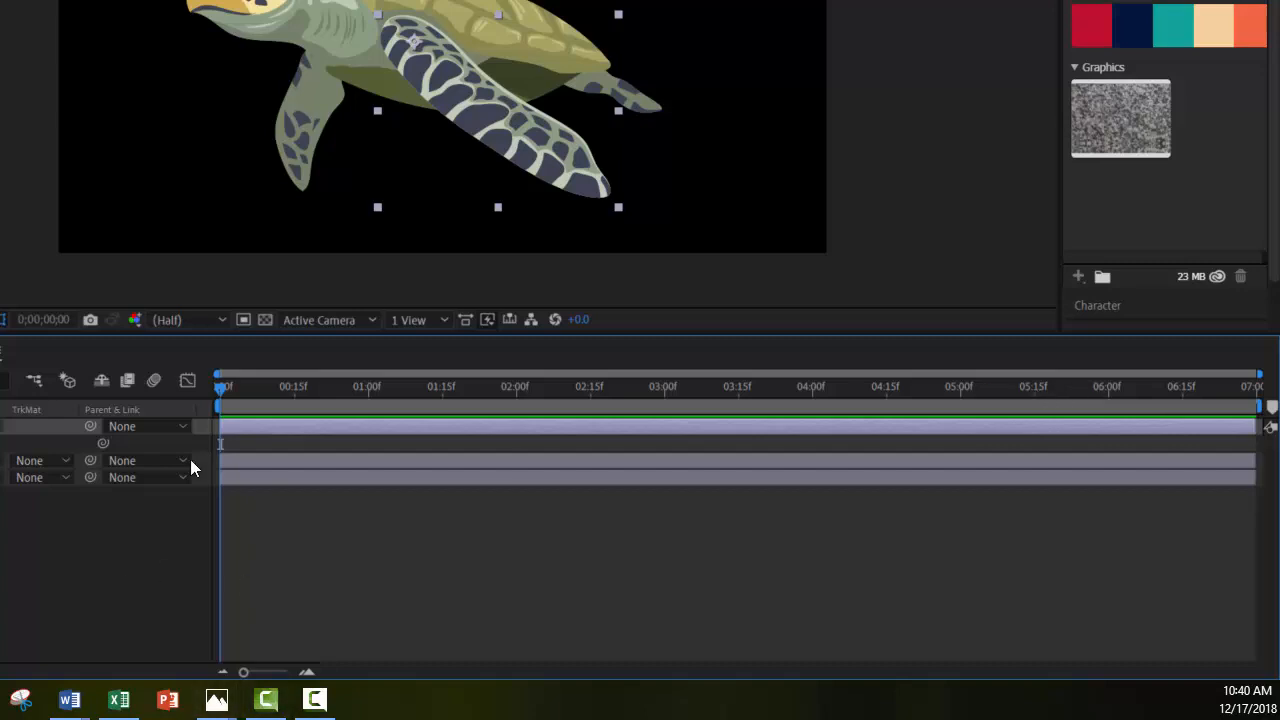
drag(221, 395, 131, 457)
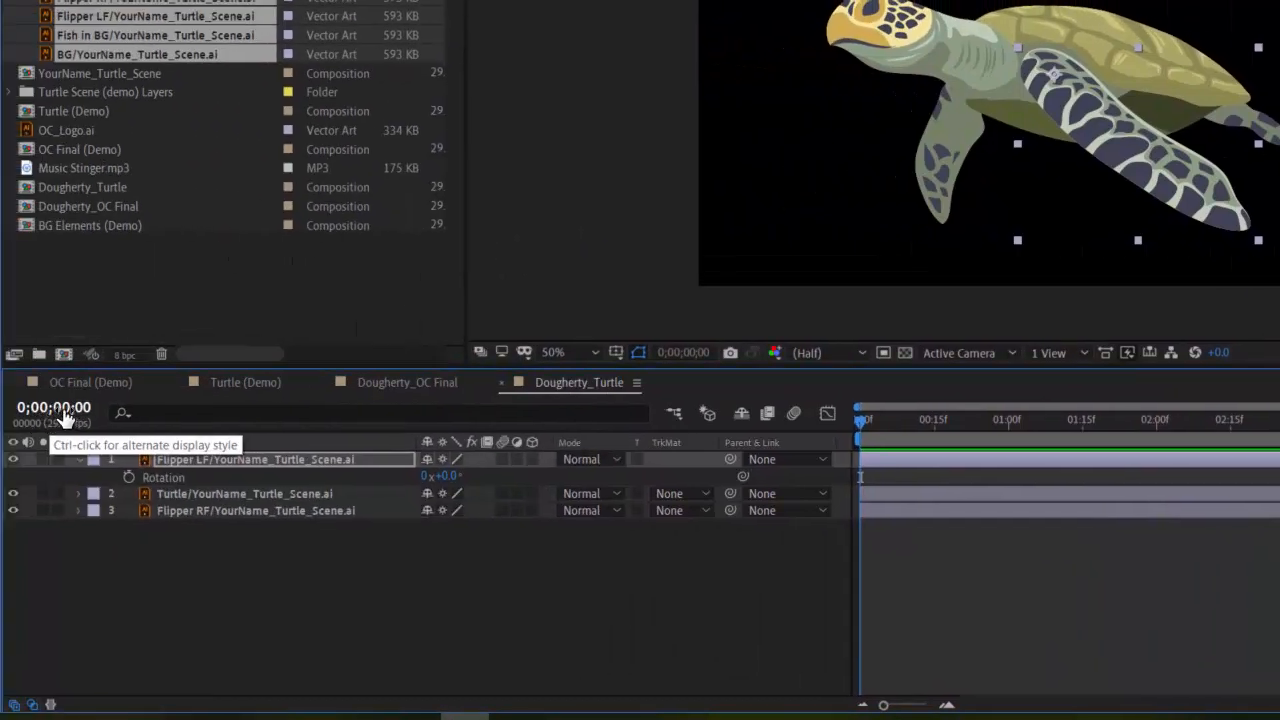
Move the playhead to 0;00;02;15 and enable Rotation keyframing on the Flipper LF layer at 0°
click(58, 409)
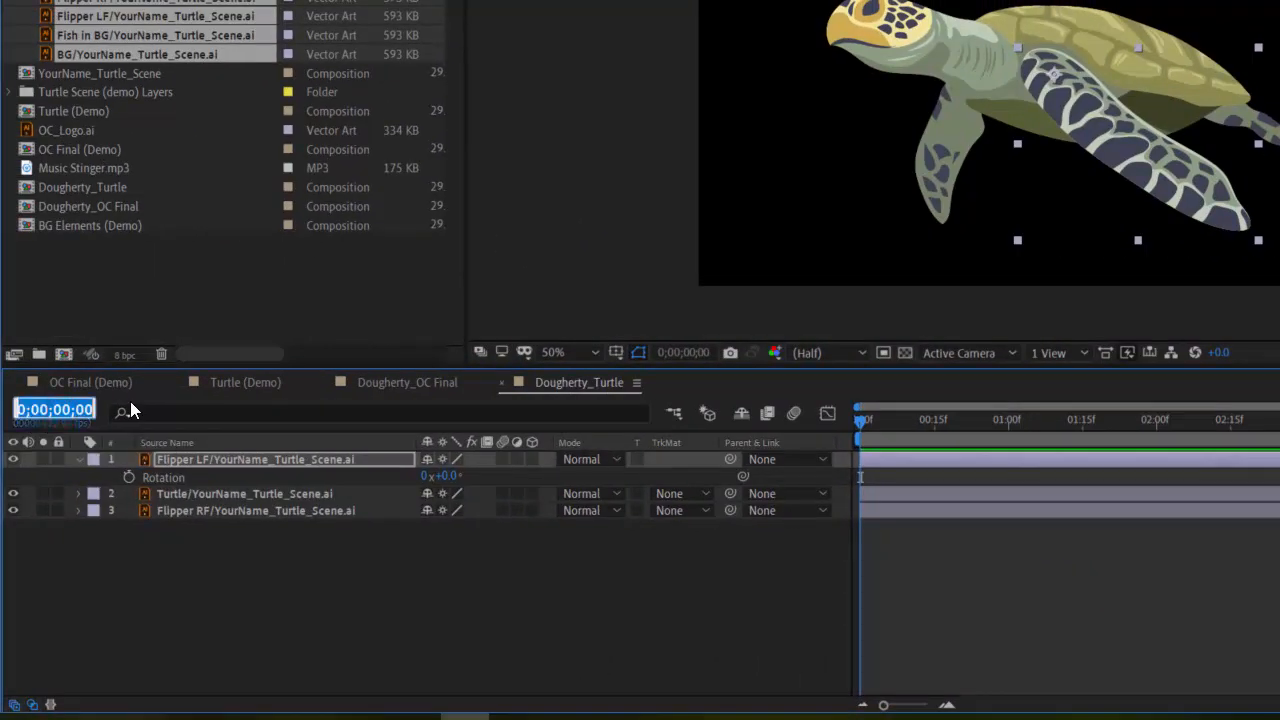
text(215)
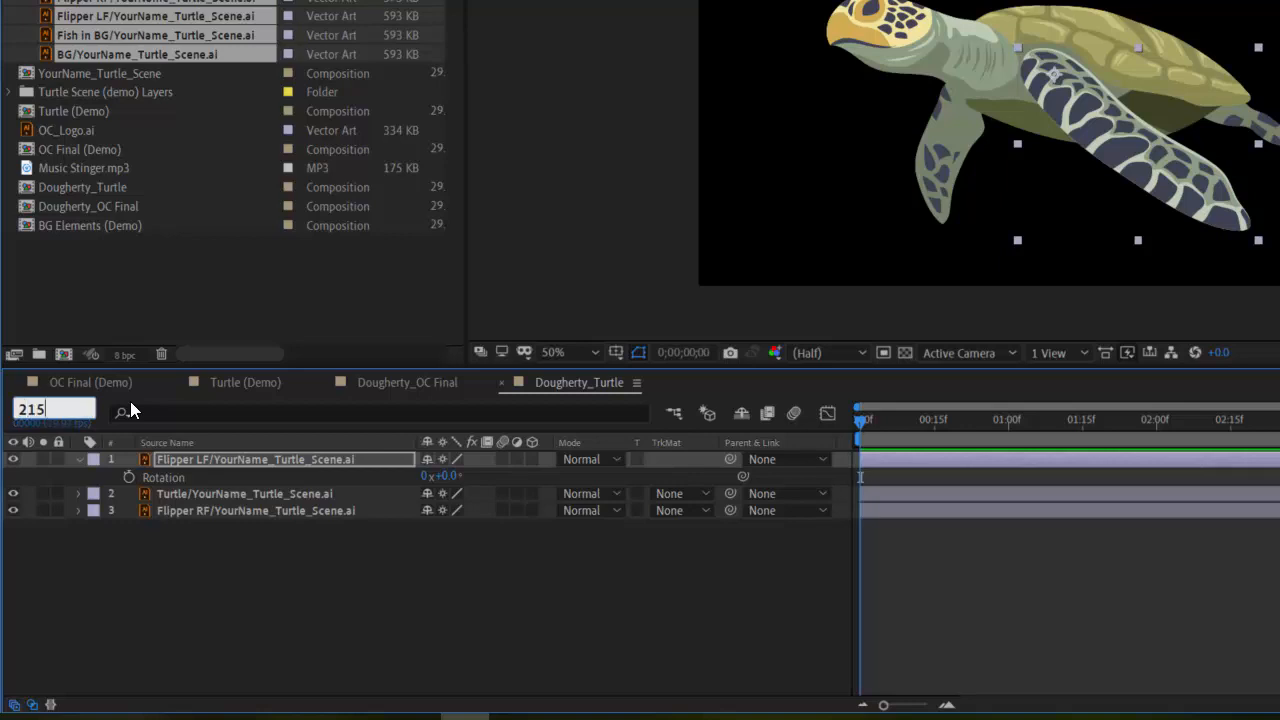
key(Return)
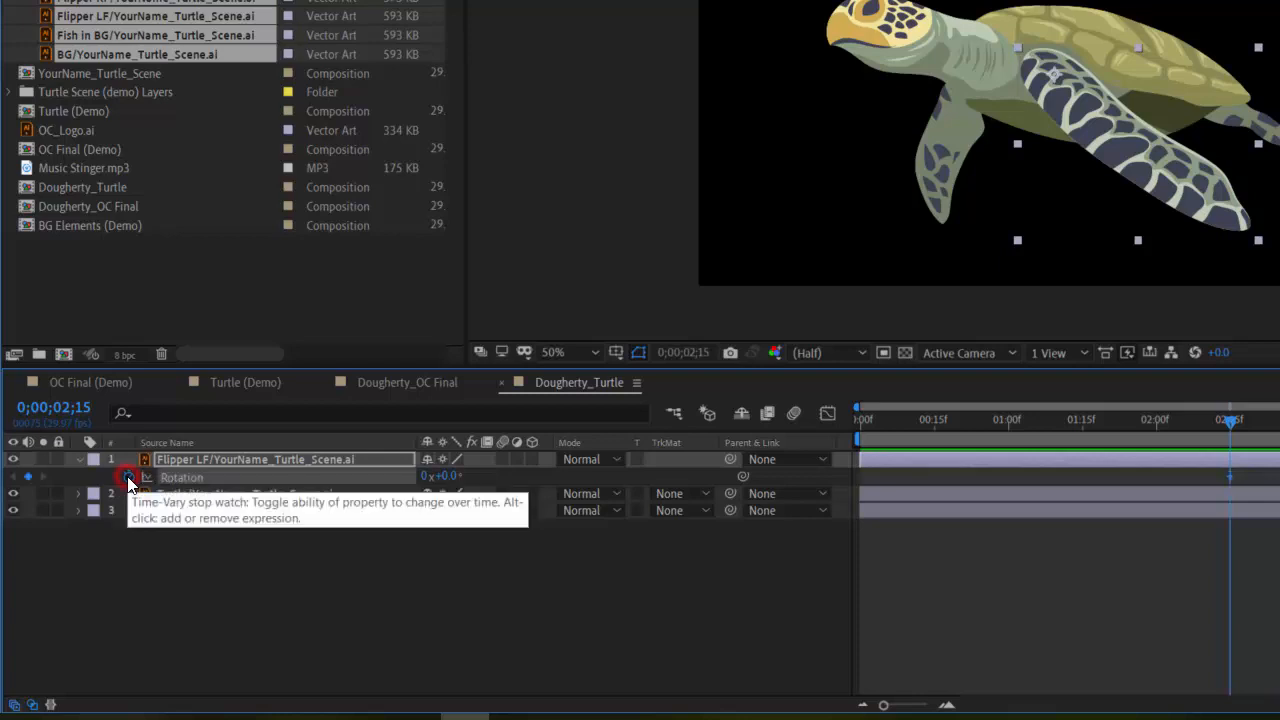
click(128, 478)
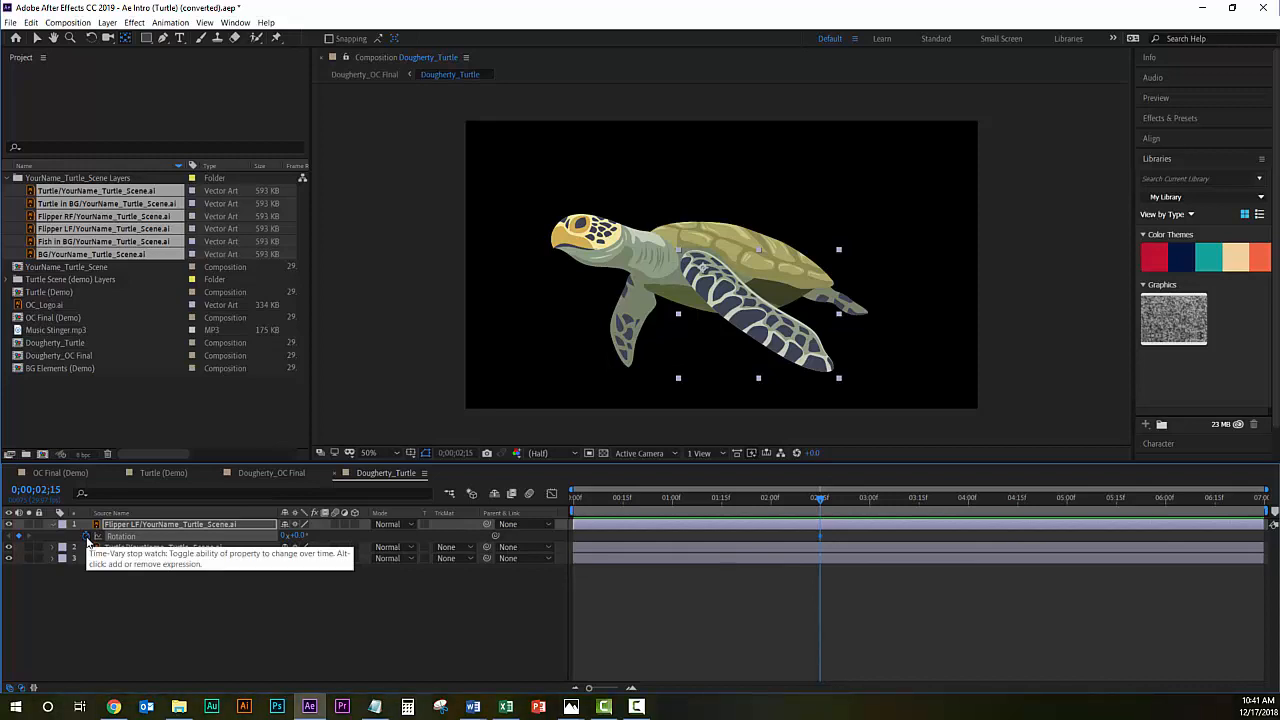
click(87, 540)
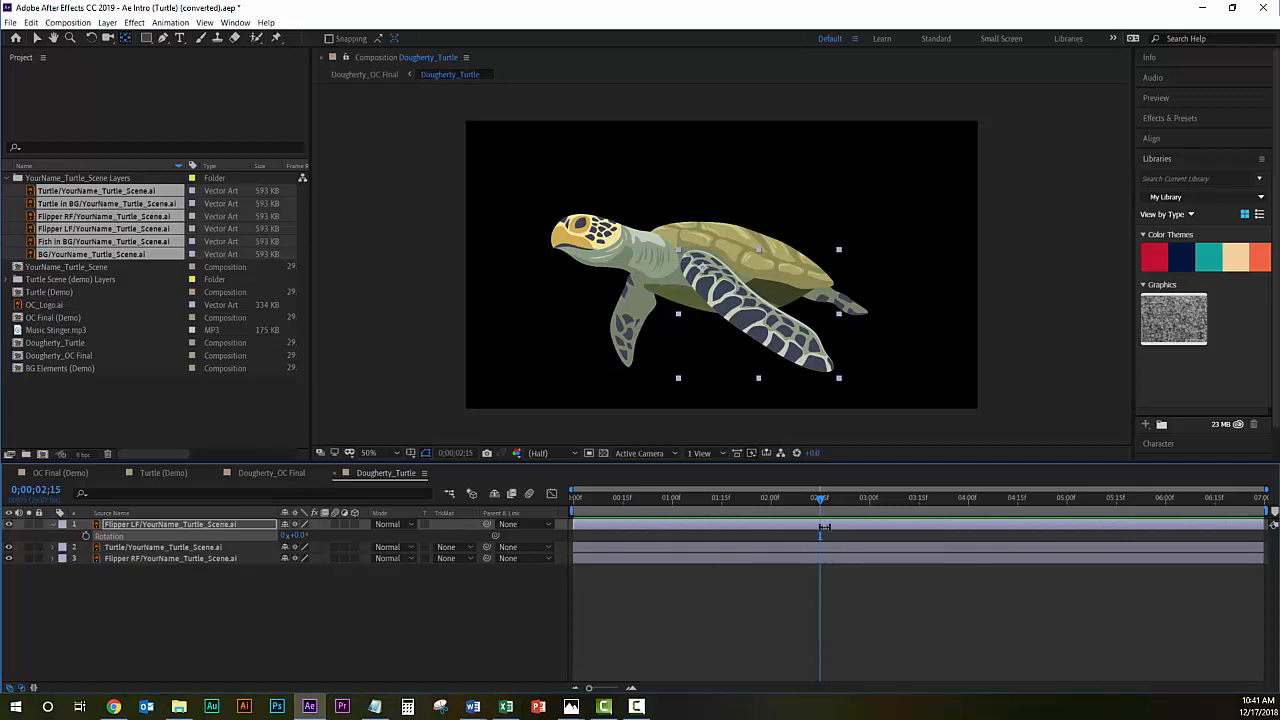
click(86, 537)
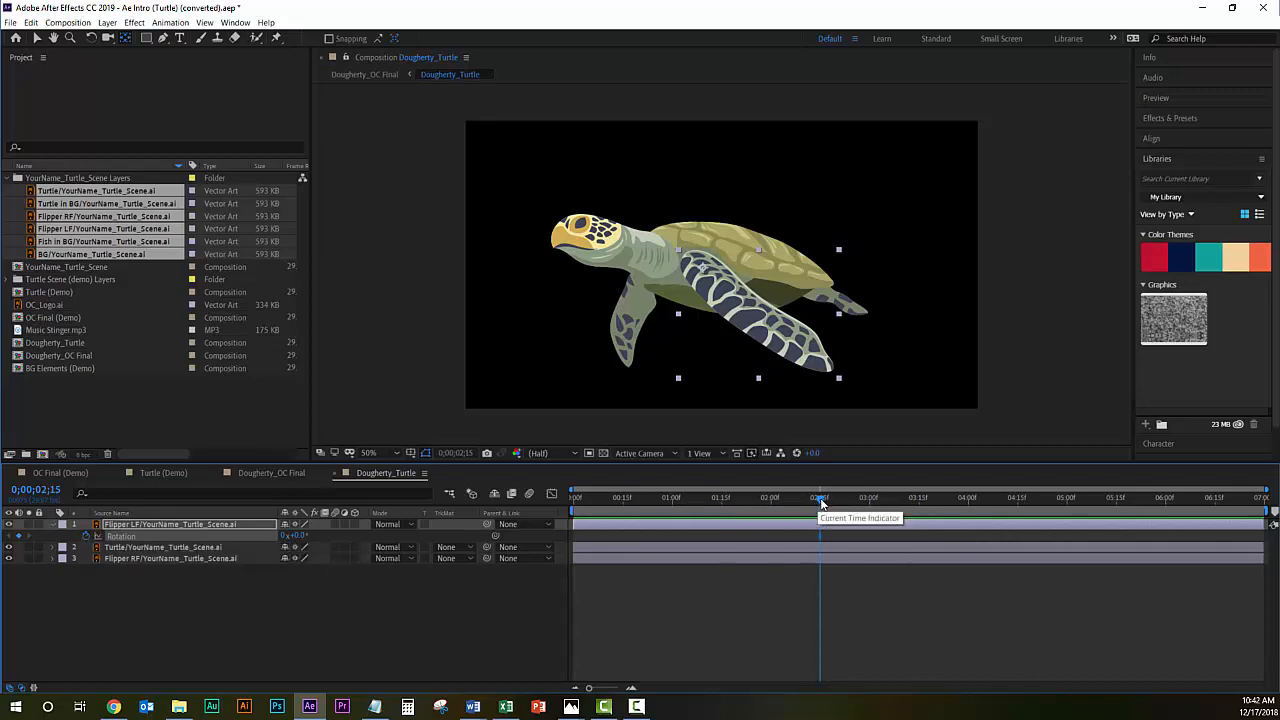
Move the playhead to 0;00;00;15 and set the Flipper LF layer's rotation to 17° for a second keyframe
drag(821, 503, 624, 522)
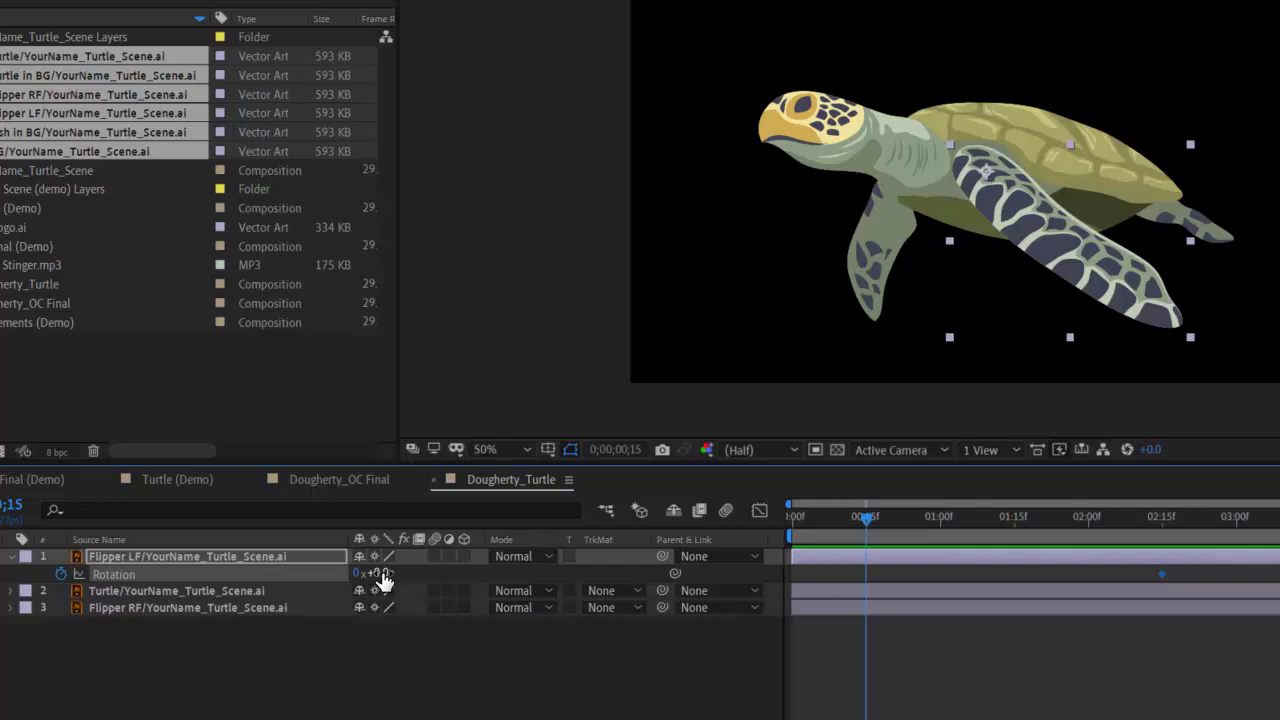
click(383, 575)
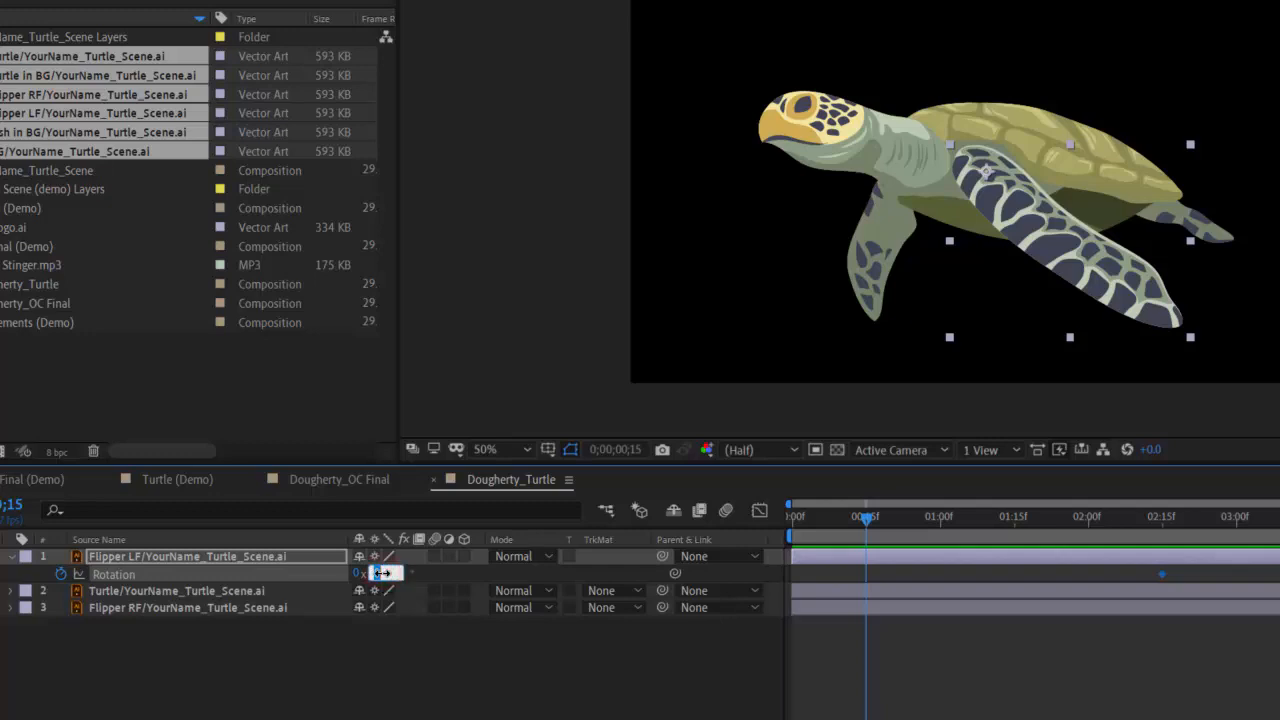
text(17)
key(Return)
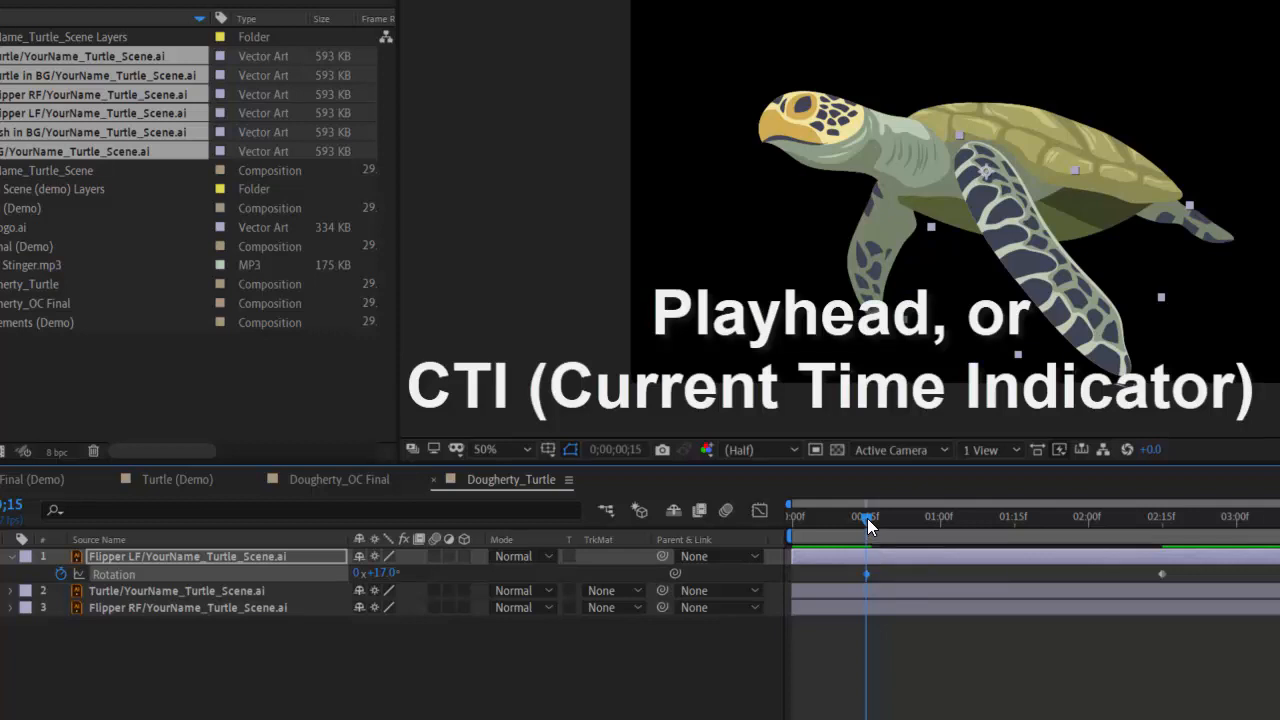
Scrub the playhead between the Flipper LF layer's two Rotation keyframes to review the flipper's motion
drag(868, 520, 1004, 531)
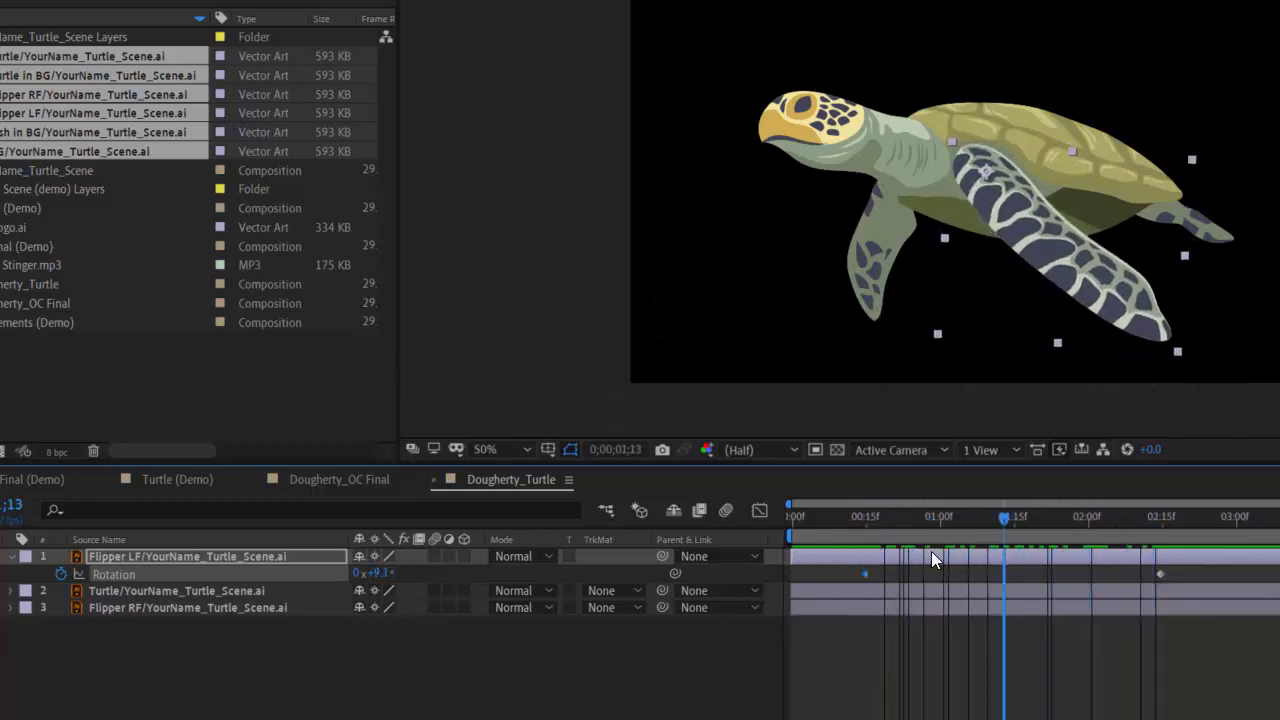
drag(931, 556, 866, 528)
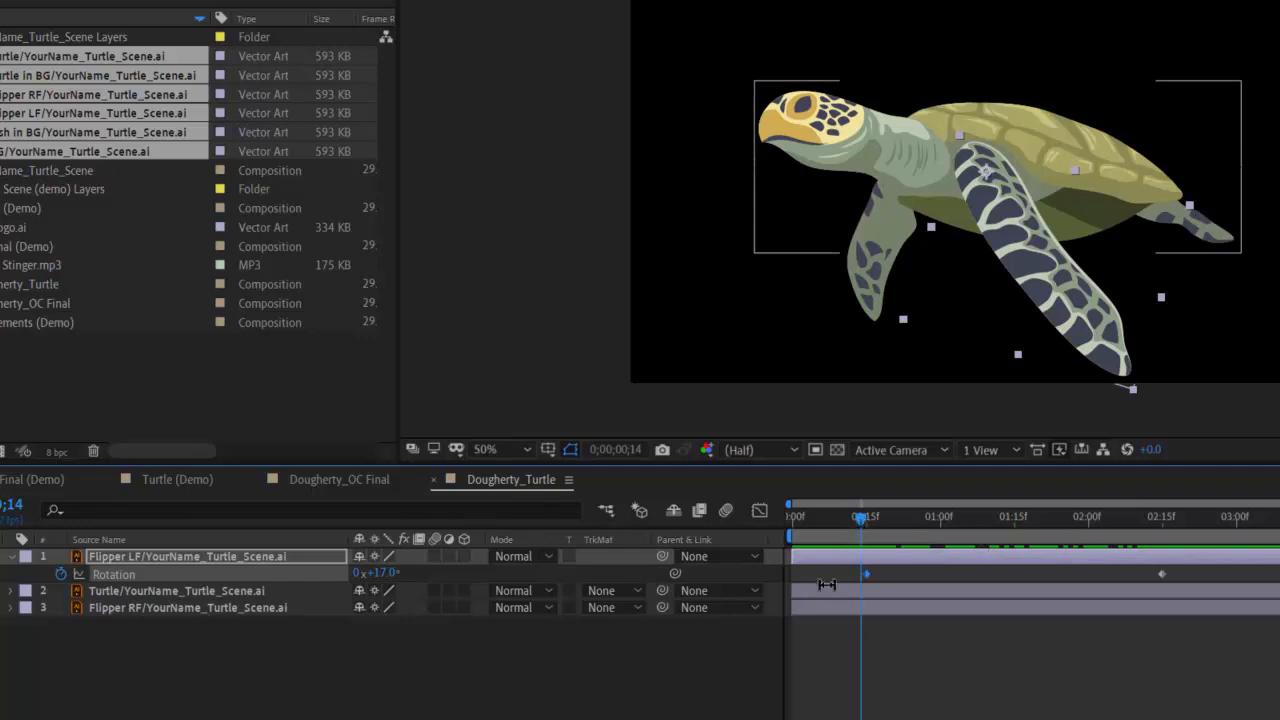
Select both Rotation keyframes on the Flipper LF layer and apply Easy Ease to them
drag(839, 567, 1212, 582)
click(838, 655)
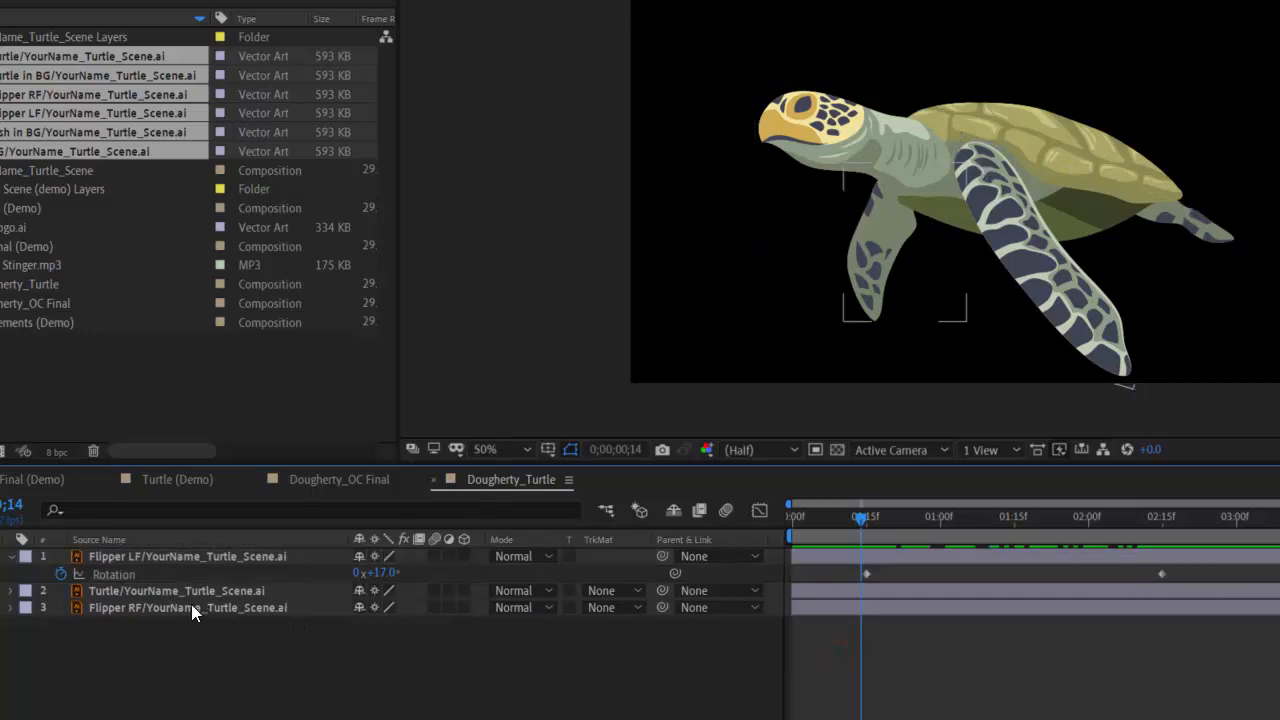
click(107, 576)
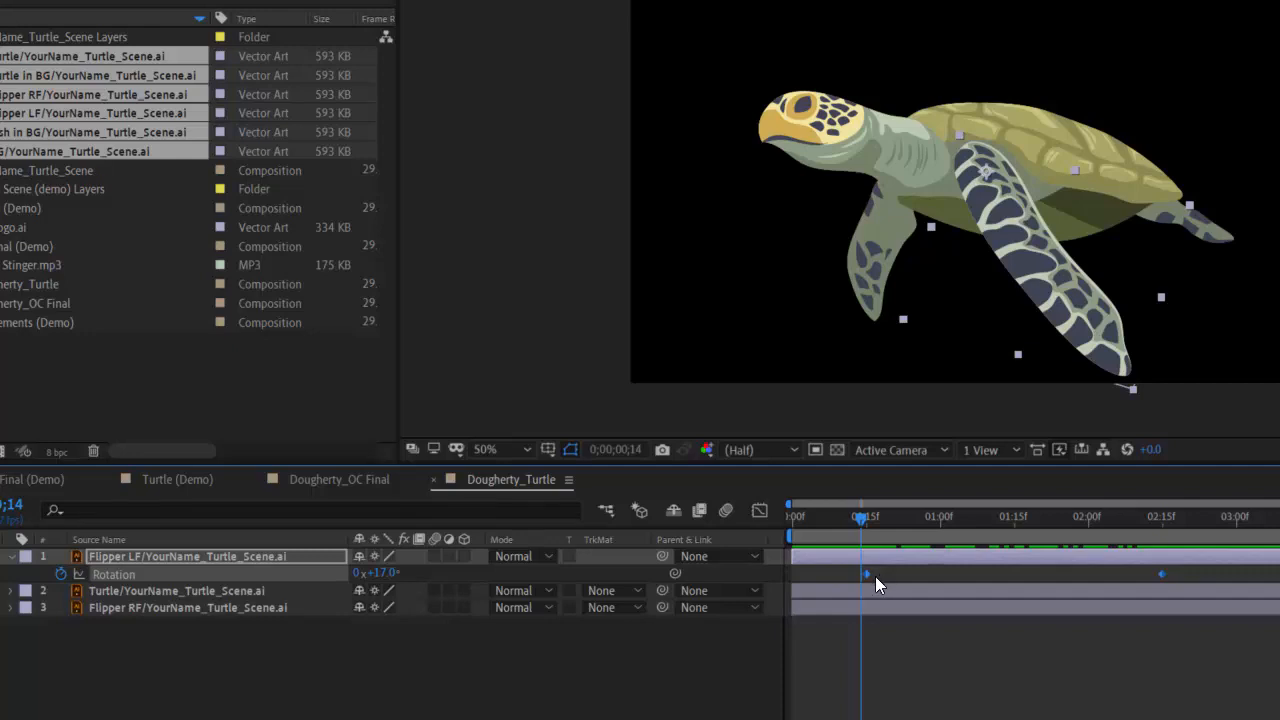
mouse_move(867, 578)
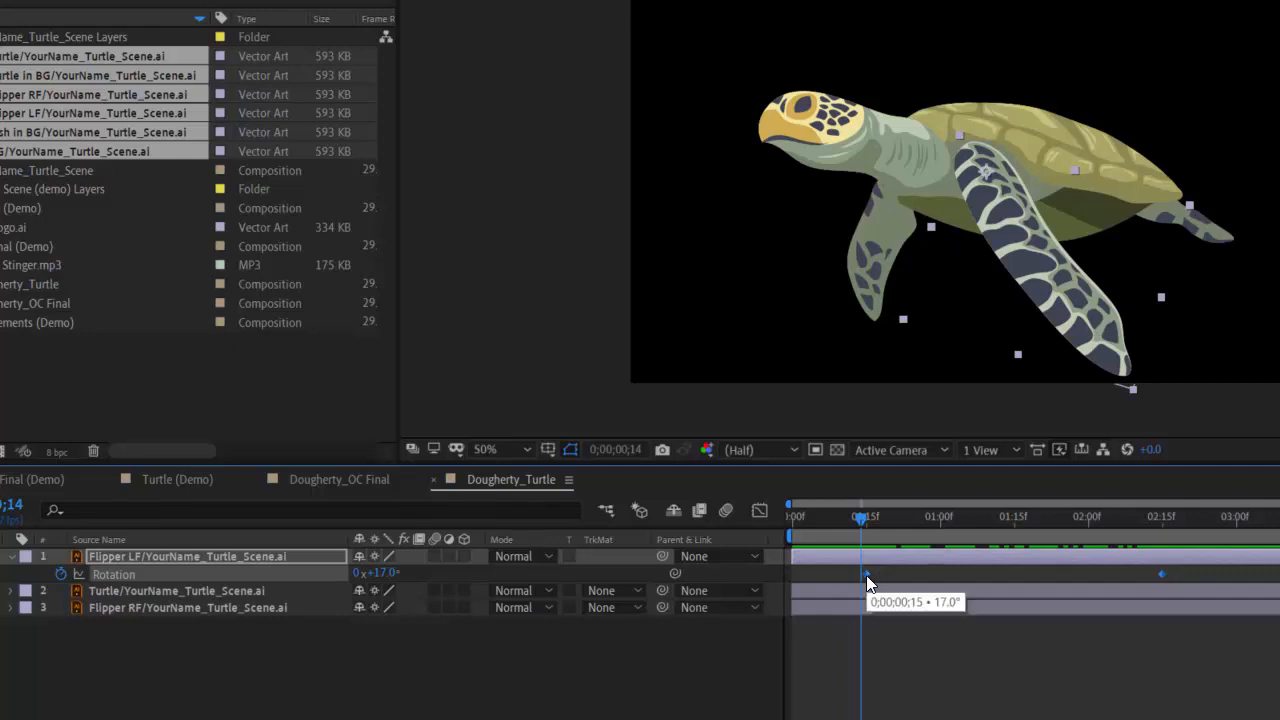
right_click(866, 575)
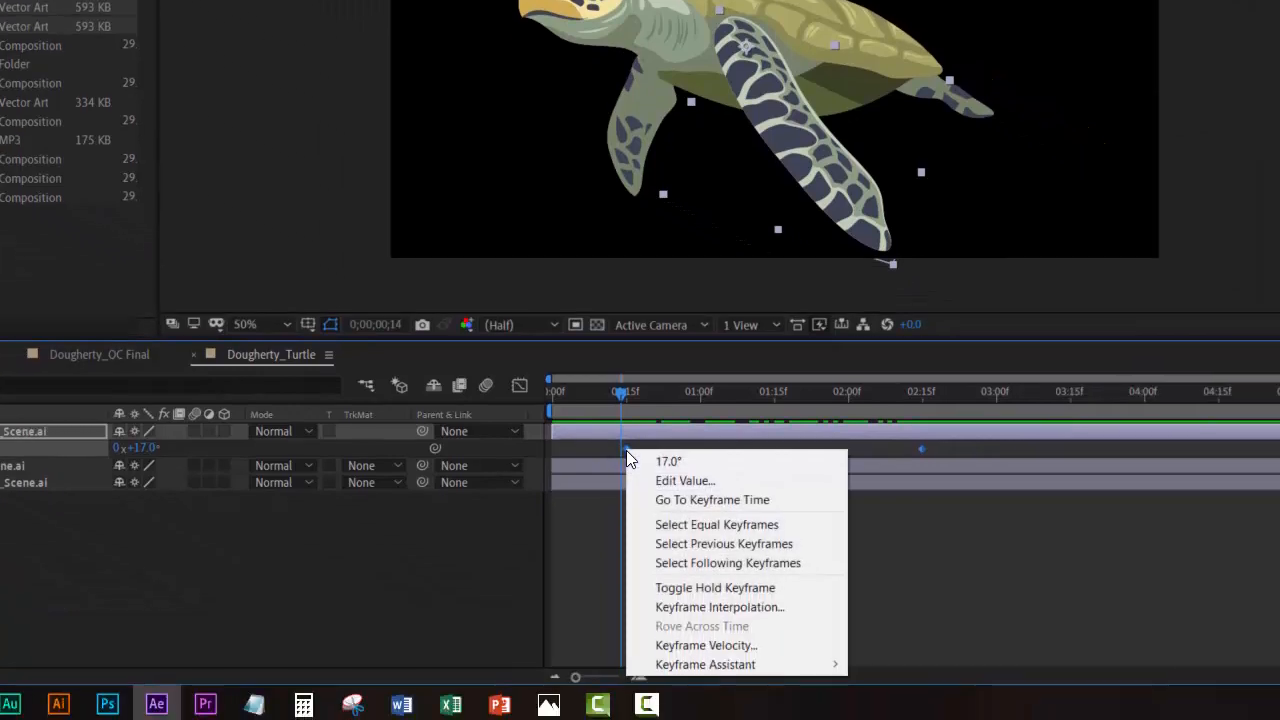
mouse_move(720, 665)
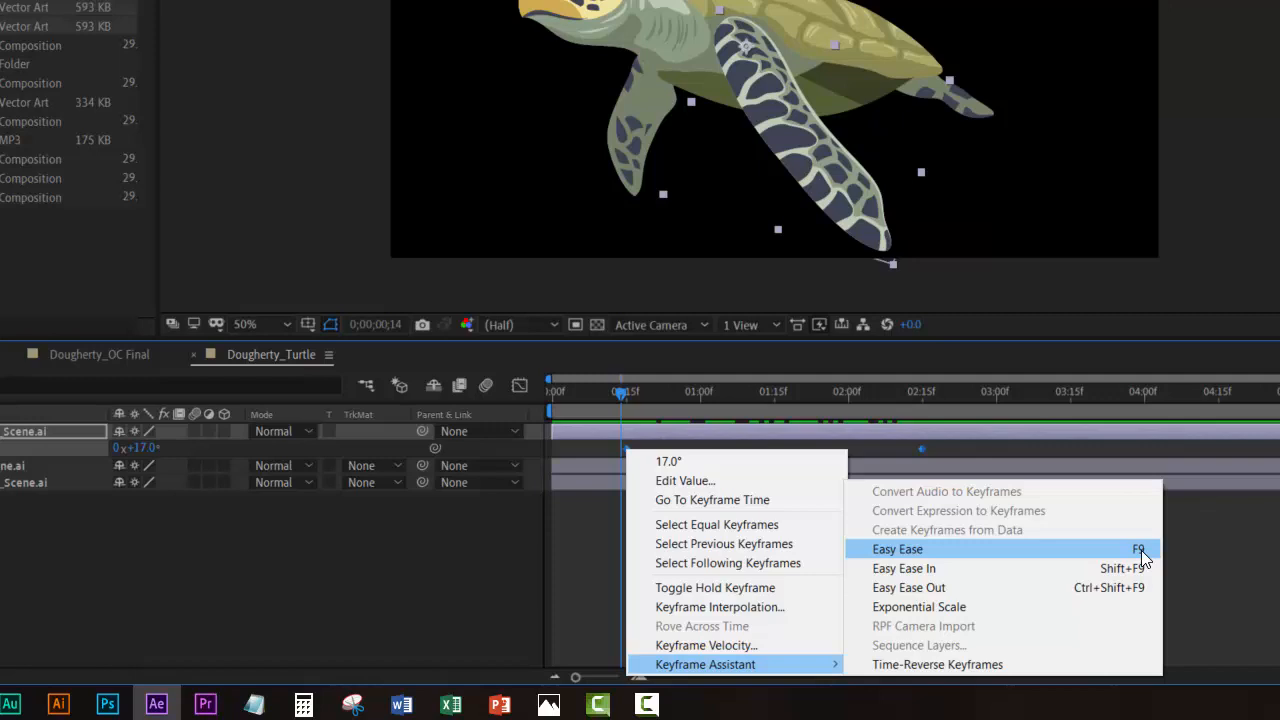
click(906, 551)
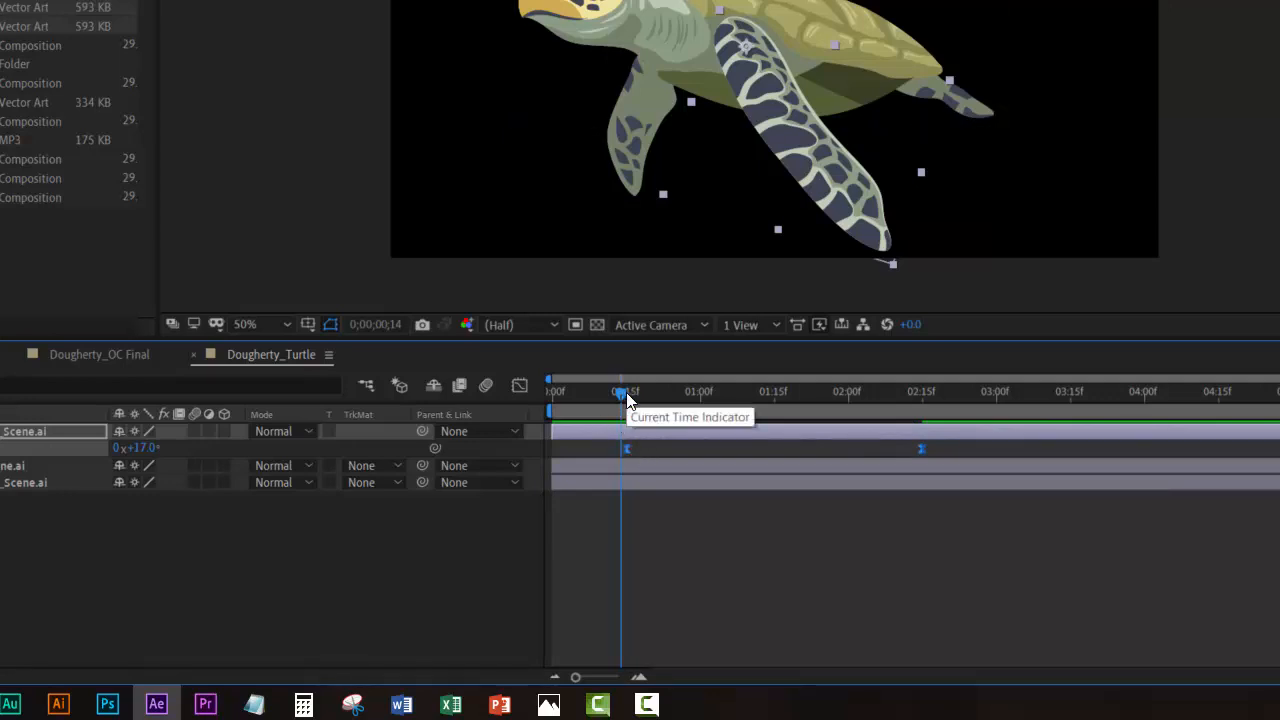
Scrub between the eased Flipper LF keyframes and play the turtle composition from the start twice to review the smoothed motion
mouse_move(624, 394)
mouse_down()
mouse_move(899, 406)
mouse_move(627, 414)
mouse_up()
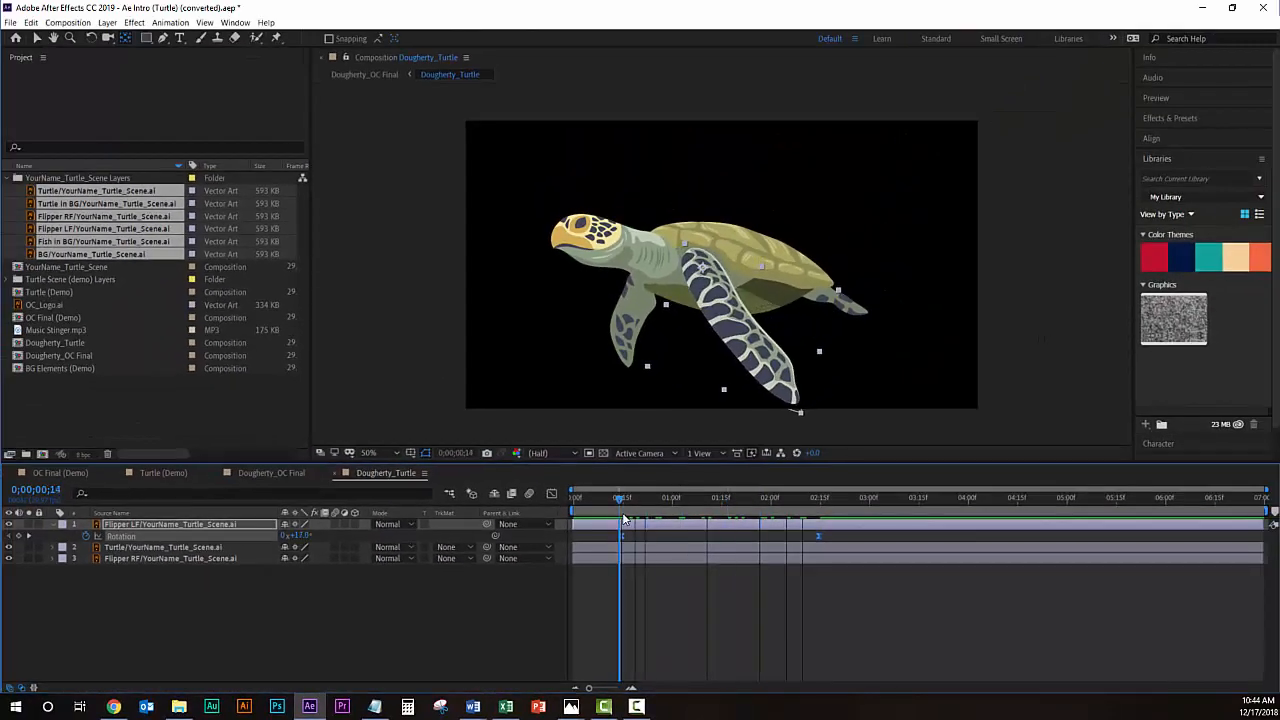
drag(624, 519, 820, 500)
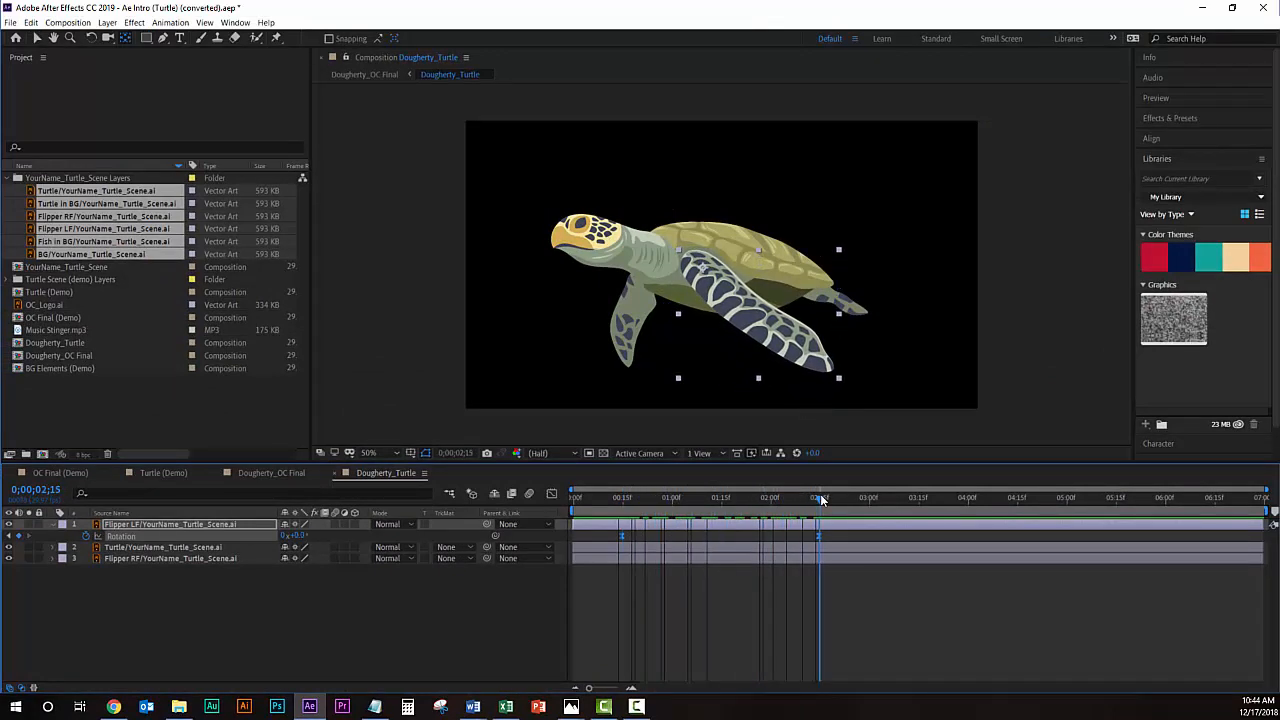
key(Home)
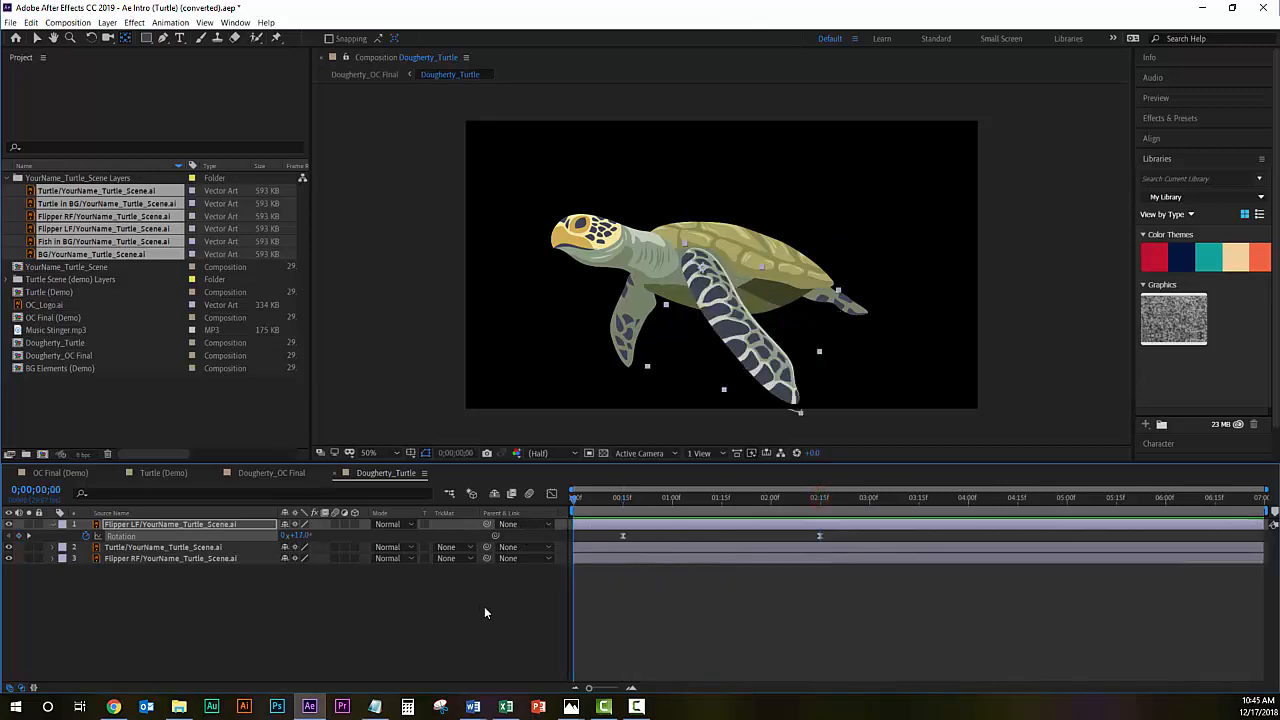
key(space)
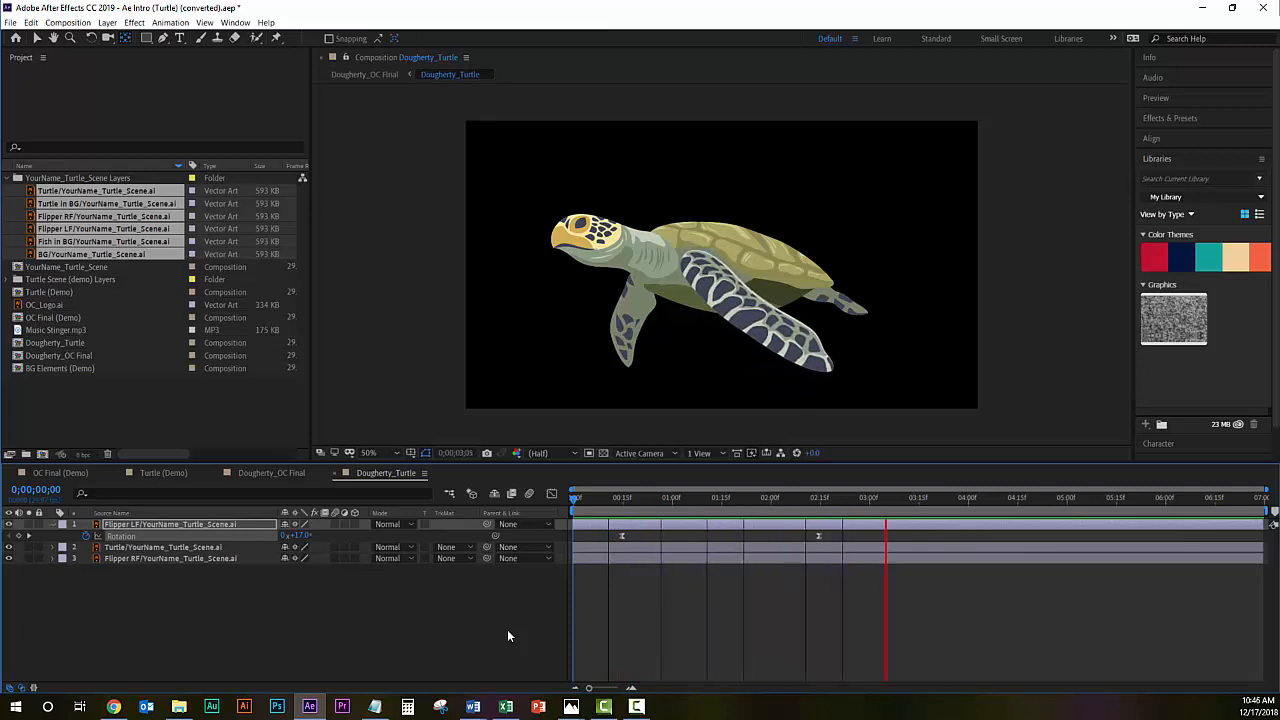
key(space)
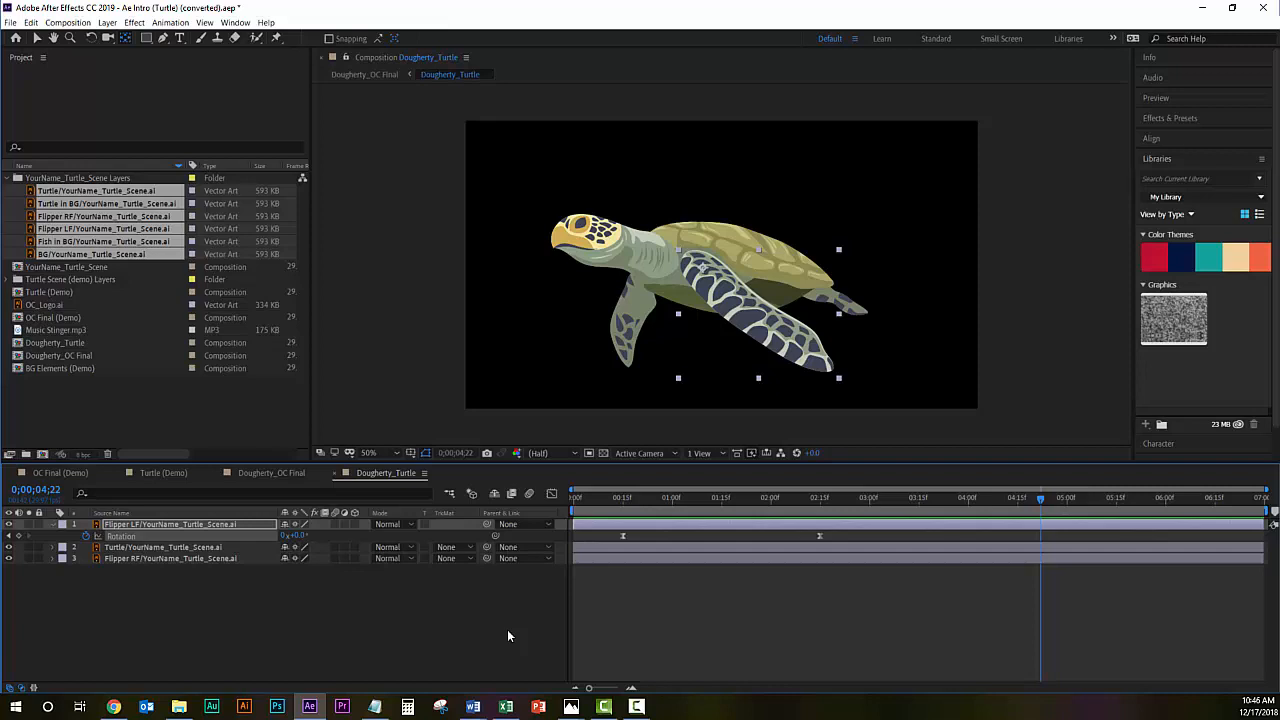
key(Home)
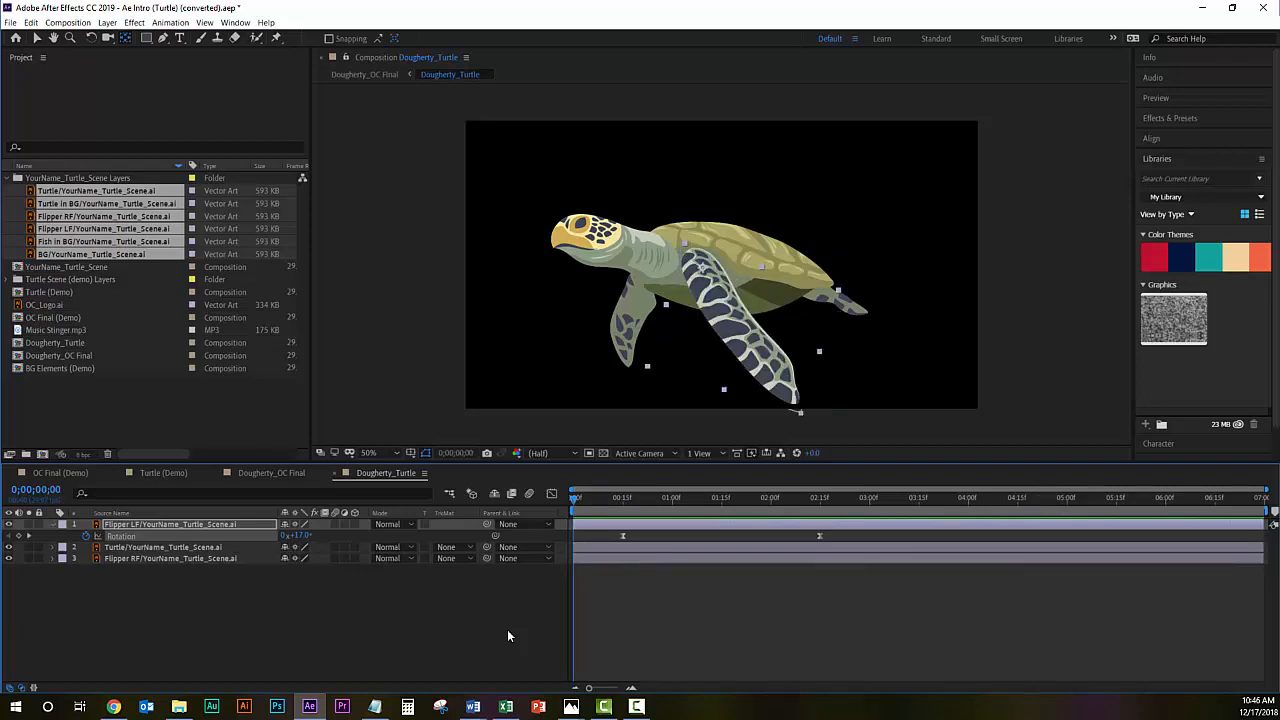
key(space)
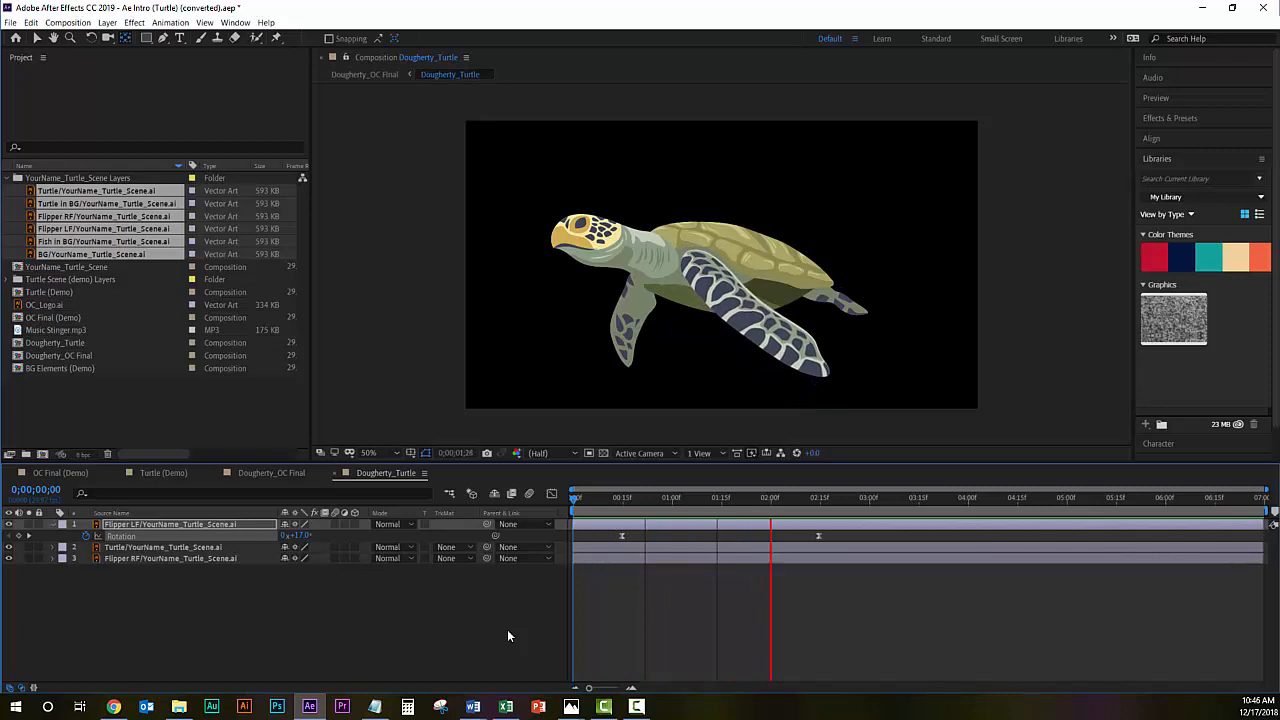
key(space)
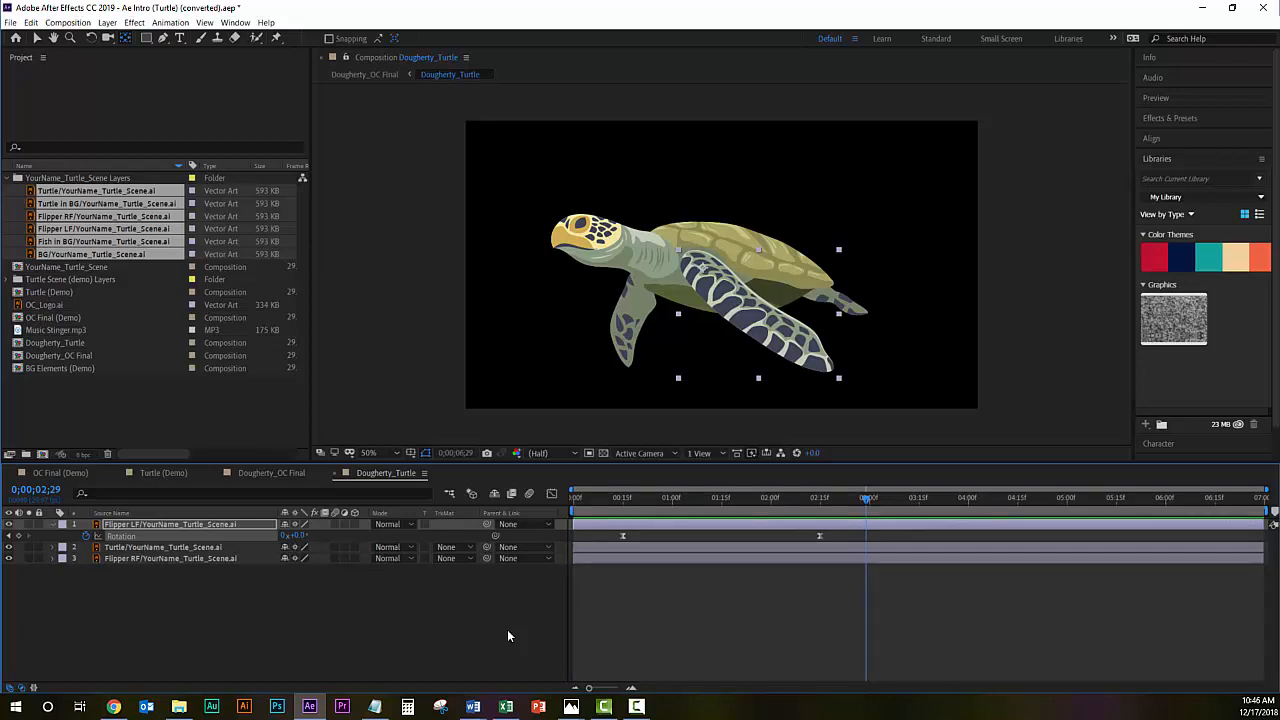
key(End)
key(Home)
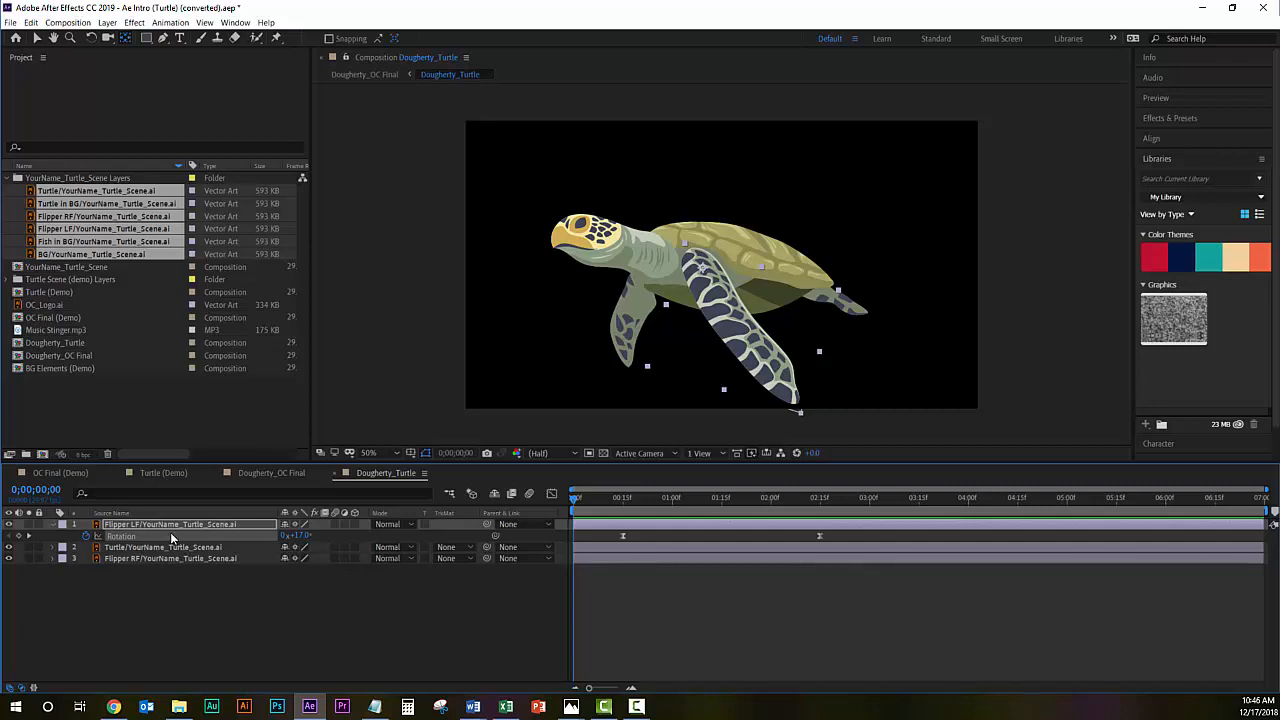
Collapse the Flipper LF layer's keyframed properties and move the Flipper RF layer's anchor point up to its shoulder joint with the Pan Behind tool
click(140, 526)
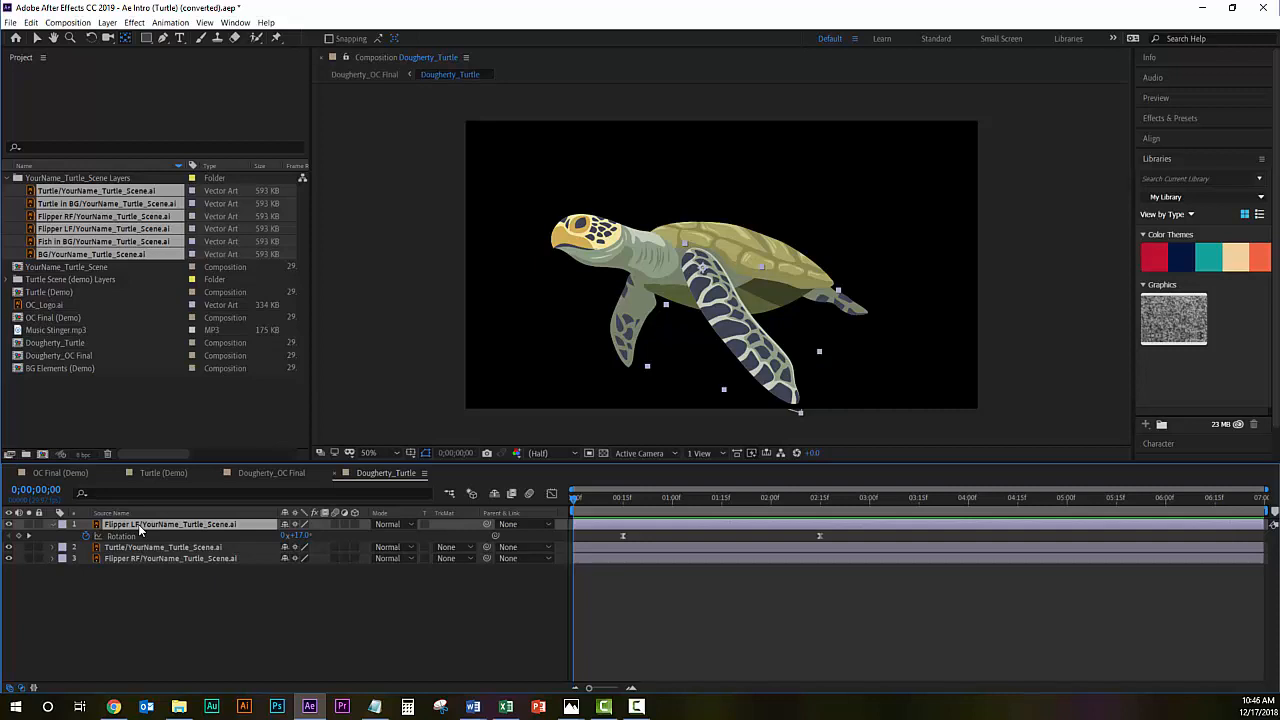
key(u)
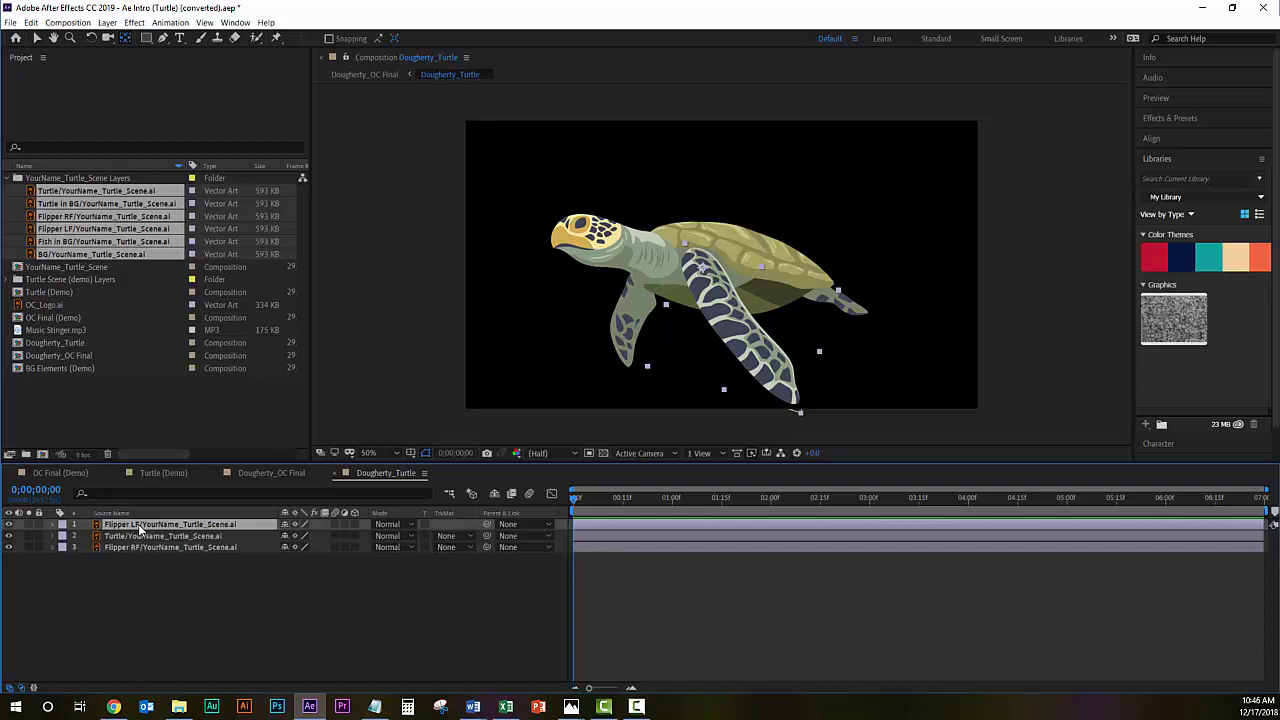
click(137, 548)
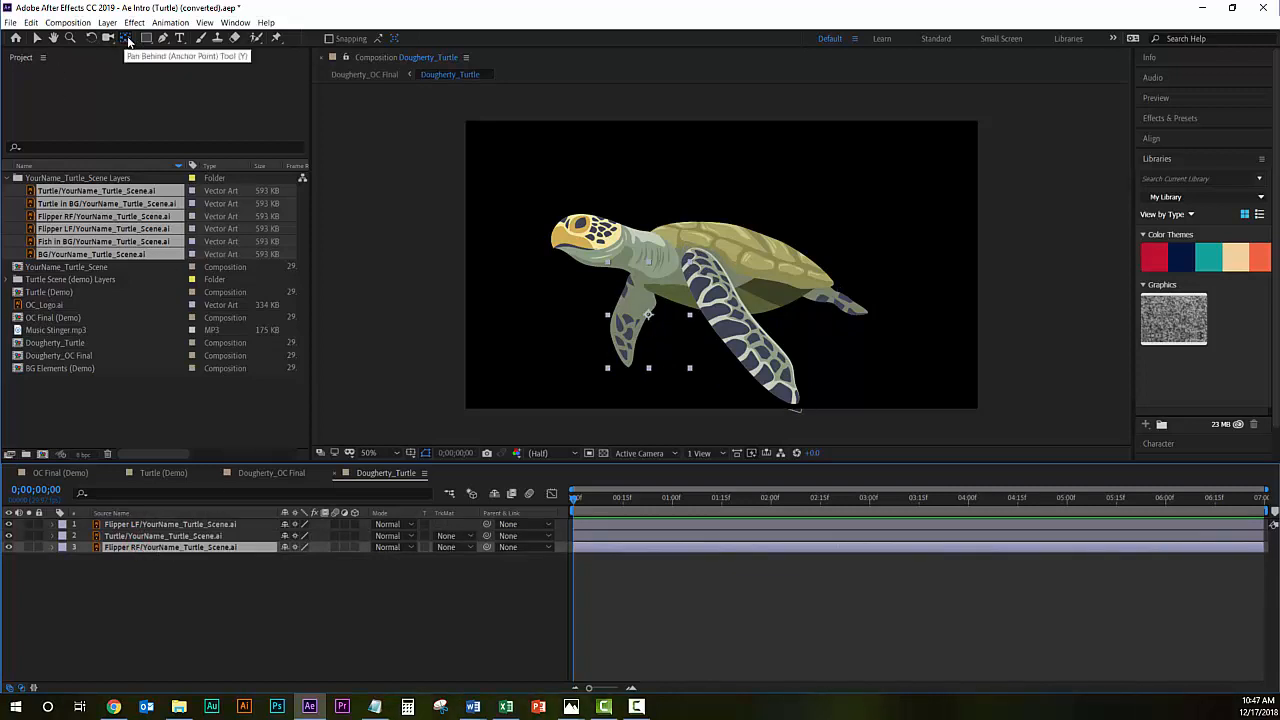
click(127, 41)
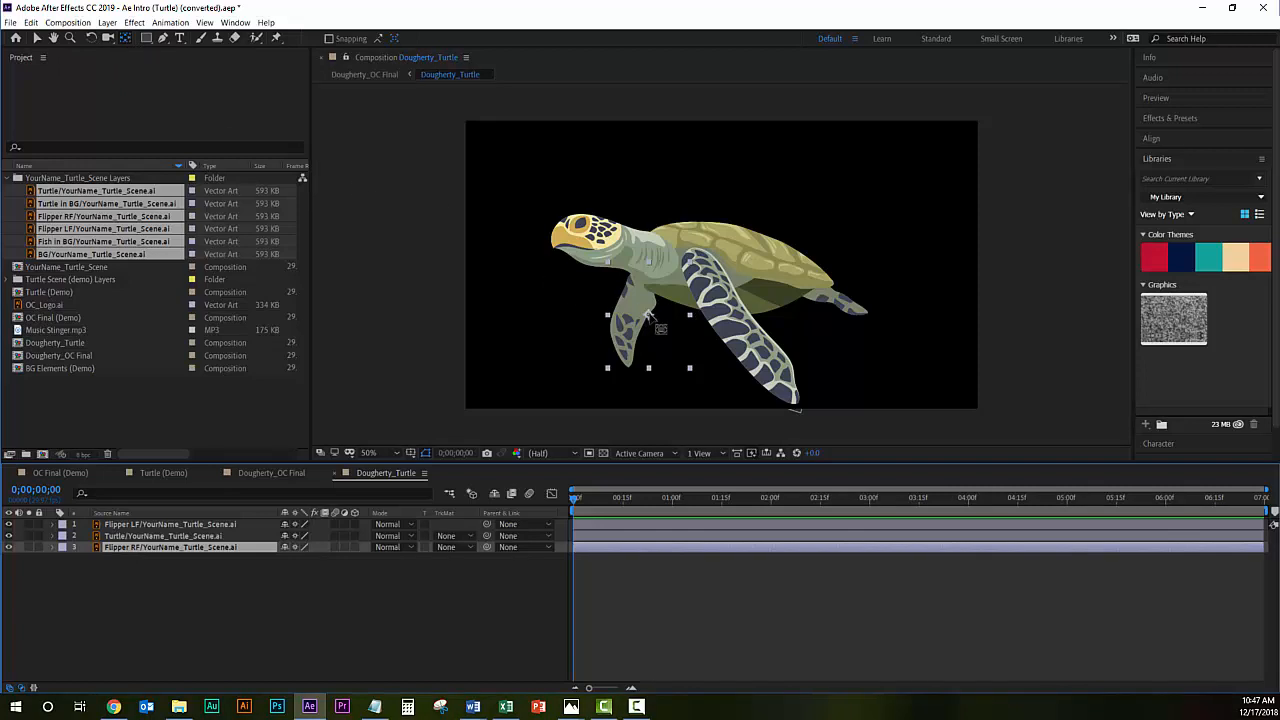
drag(648, 316, 648, 280)
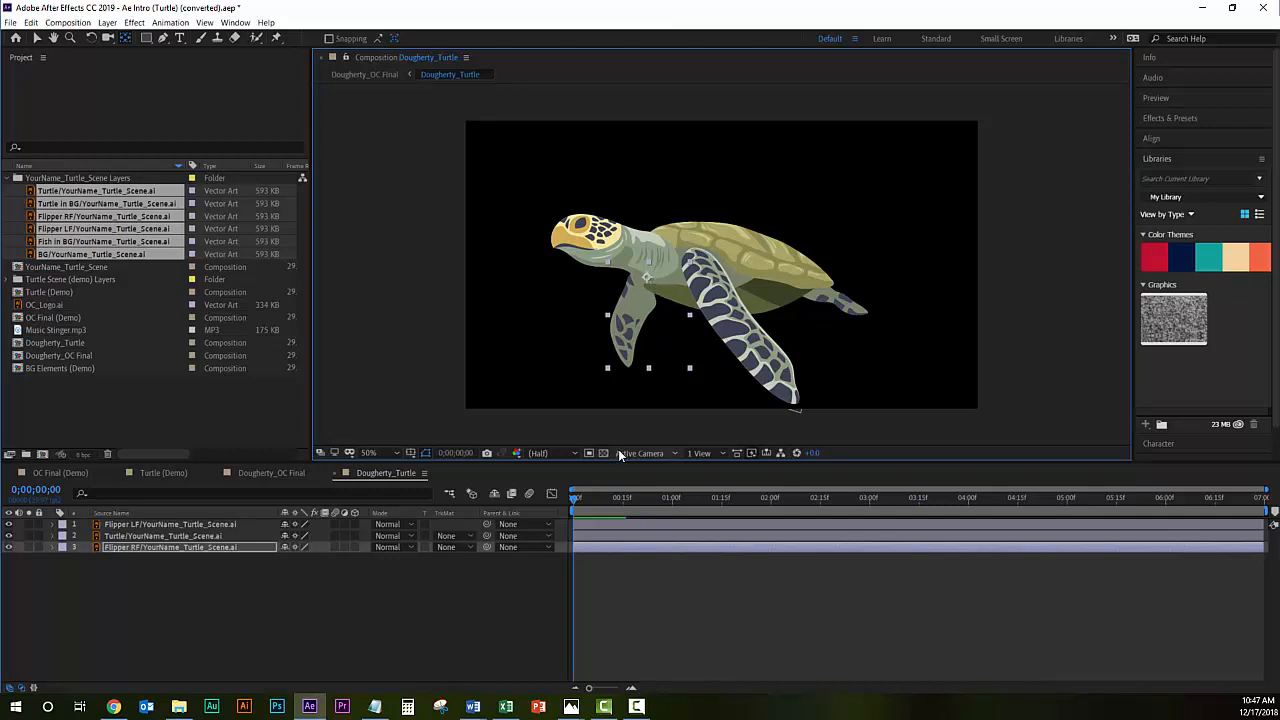
Move the playhead to 0;00;00;15 and enable Rotation keyframing on the Flipper RF layer at 0°
drag(574, 497, 622, 513)
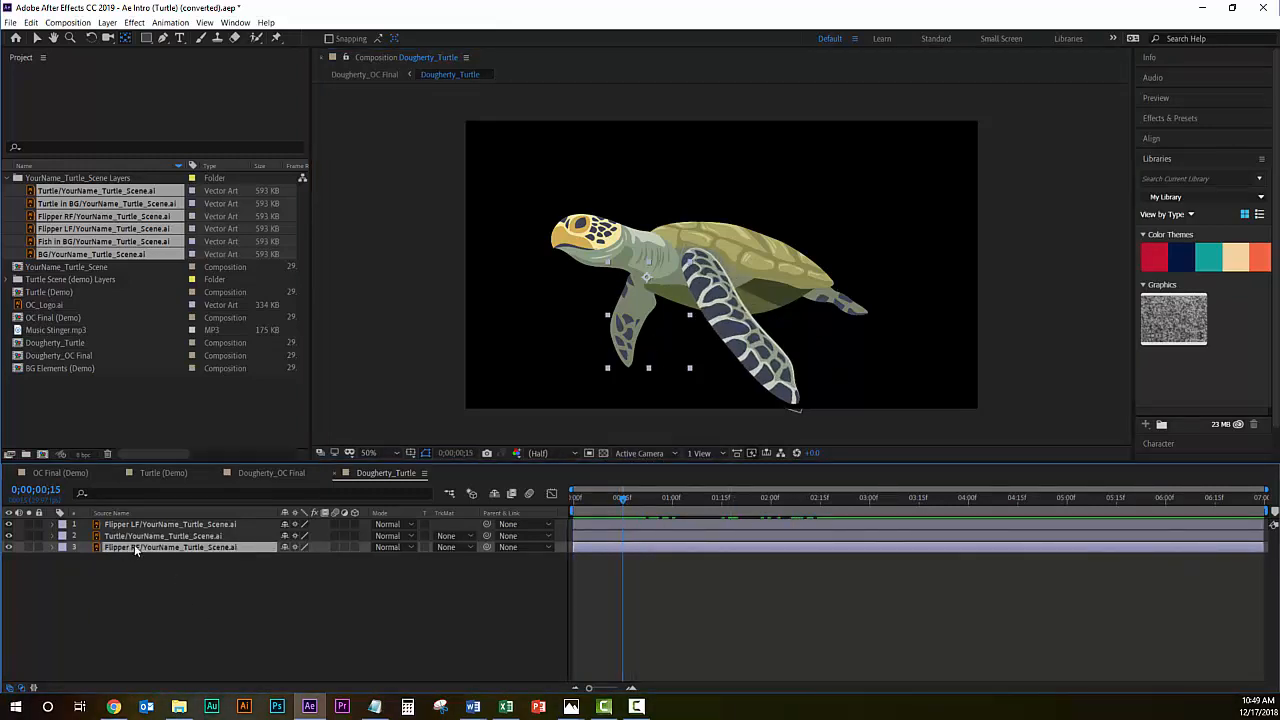
key(r)
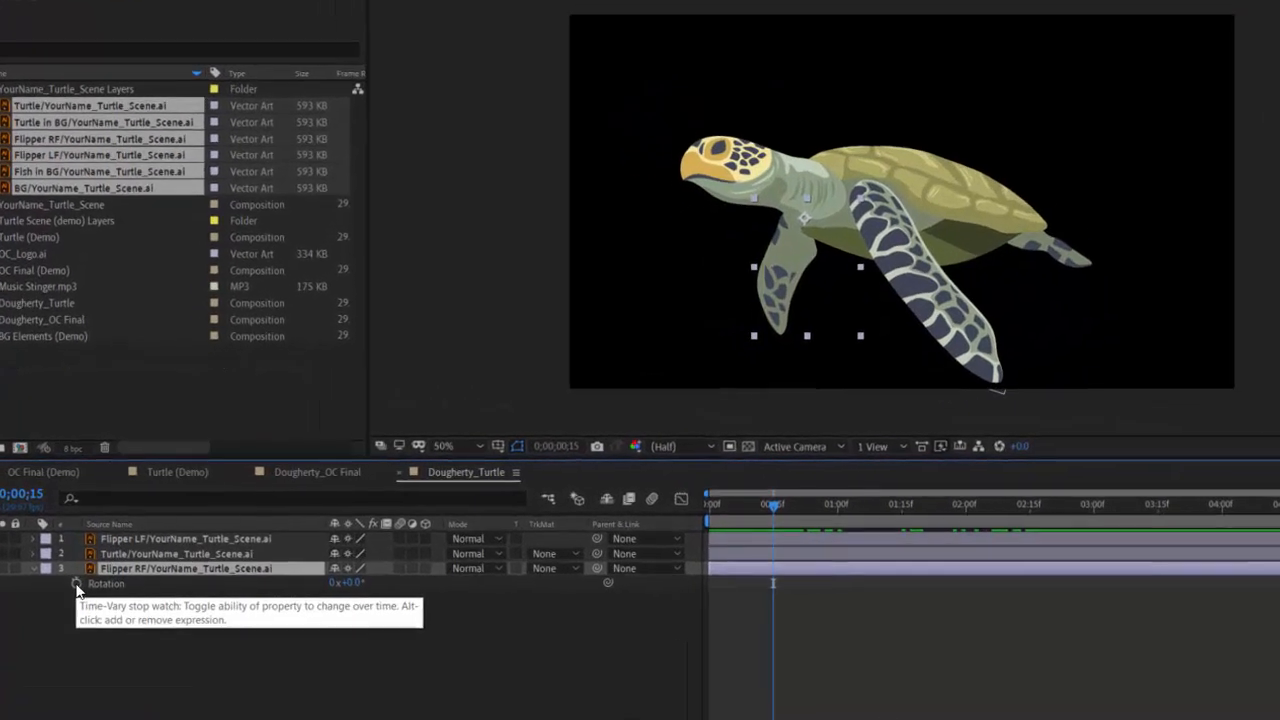
click(69, 600)
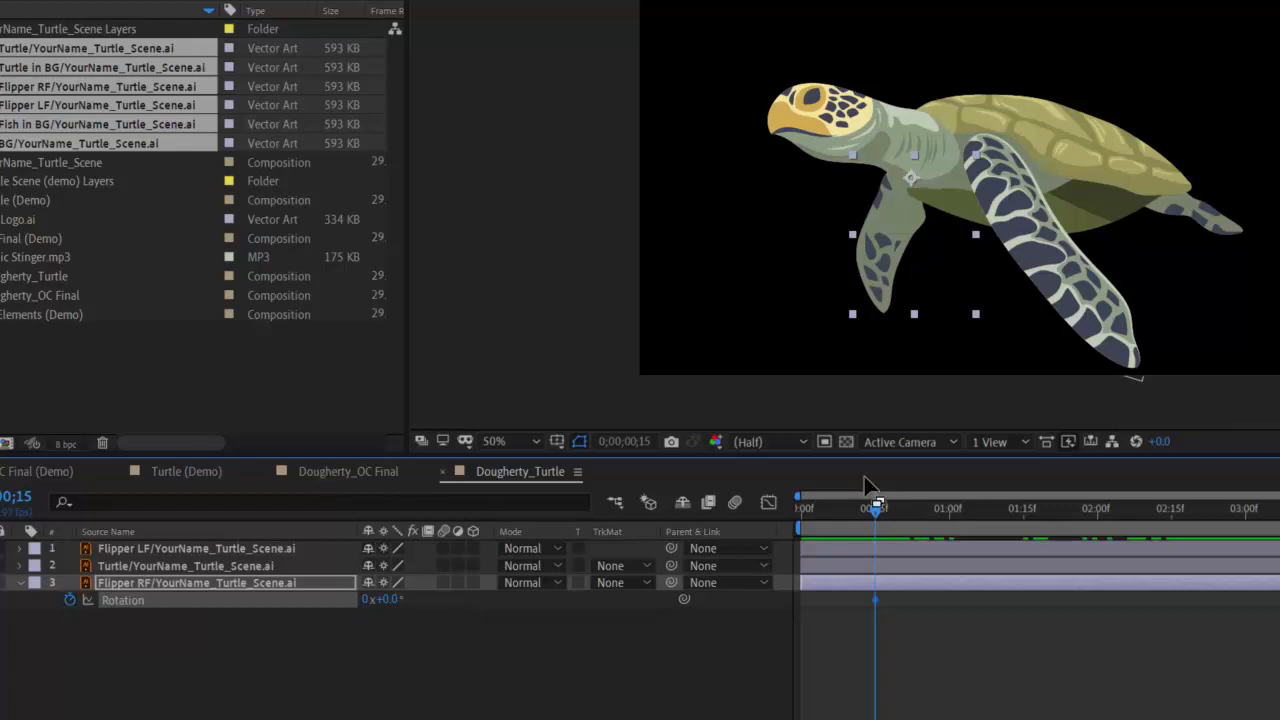
Move the playhead to 0;00;02;15 and set the Flipper RF layer's rotation to -28° for a second keyframe
drag(874, 510, 1172, 510)
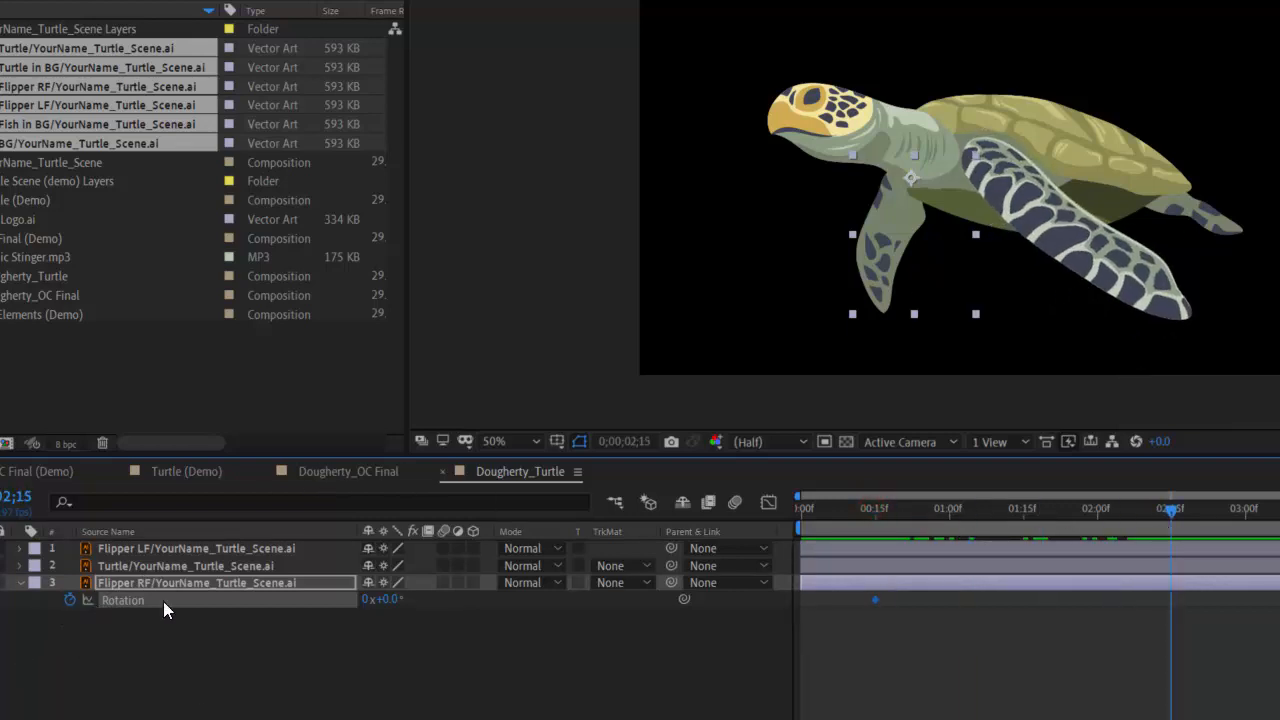
click(391, 600)
text(28)
key(Return)
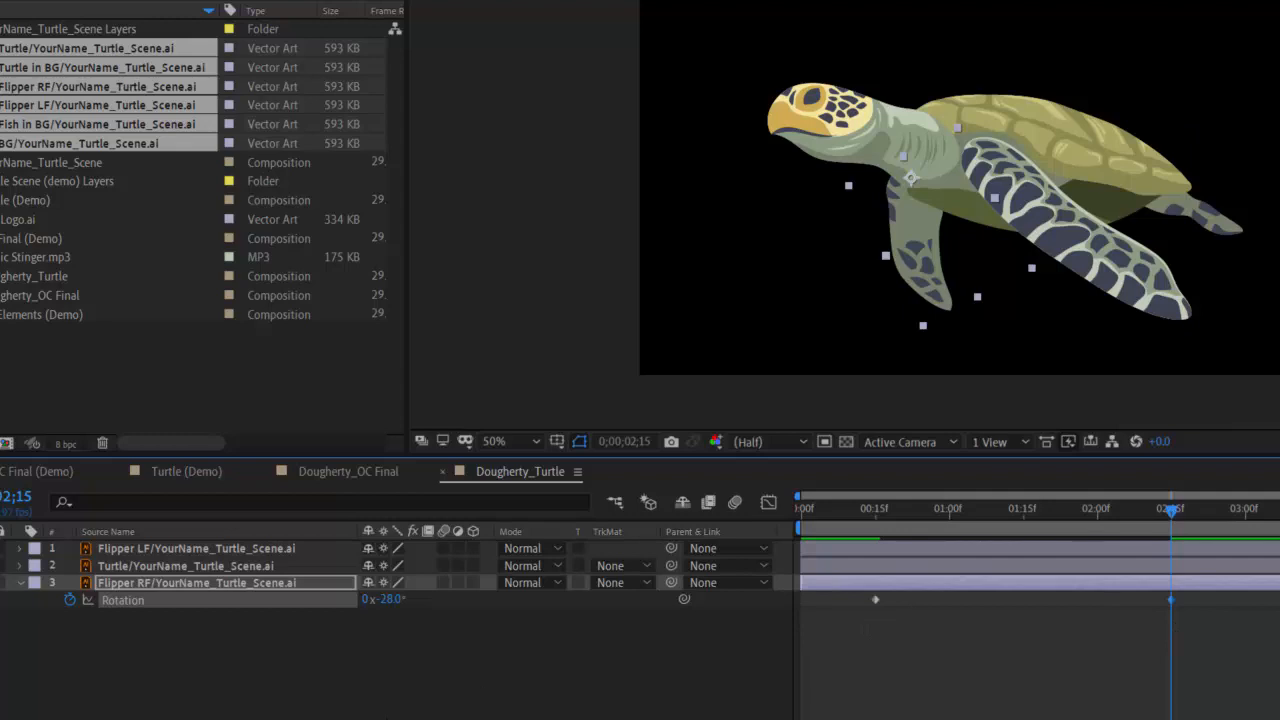
Select both Rotation keyframes on the Flipper RF layer and apply Easy Ease to them
click(112, 603)
right_click(875, 601)
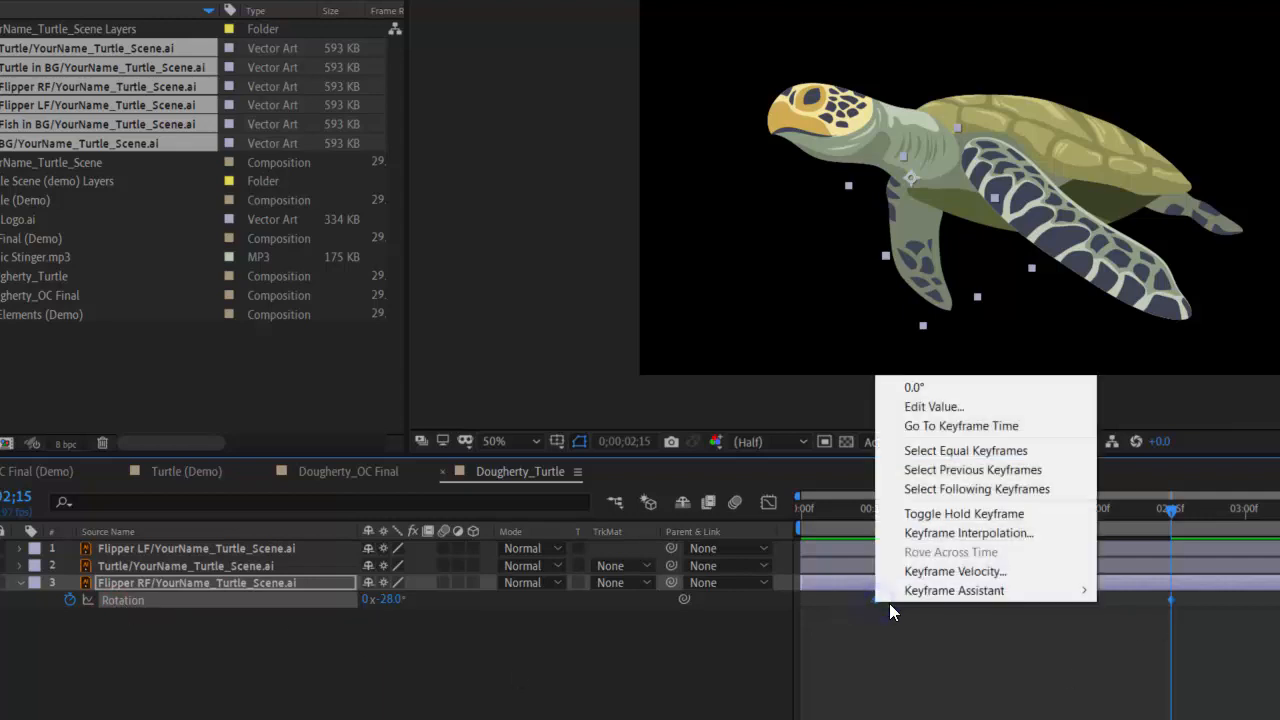
mouse_move(965, 588)
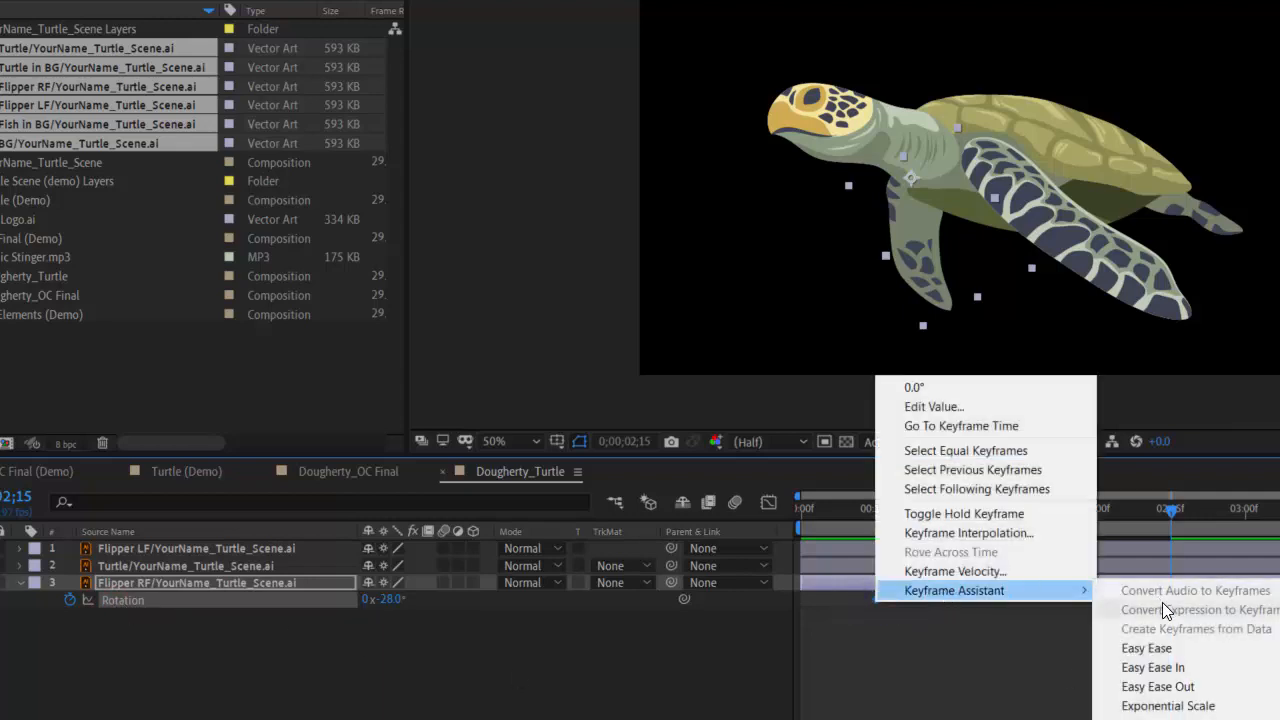
click(1155, 650)
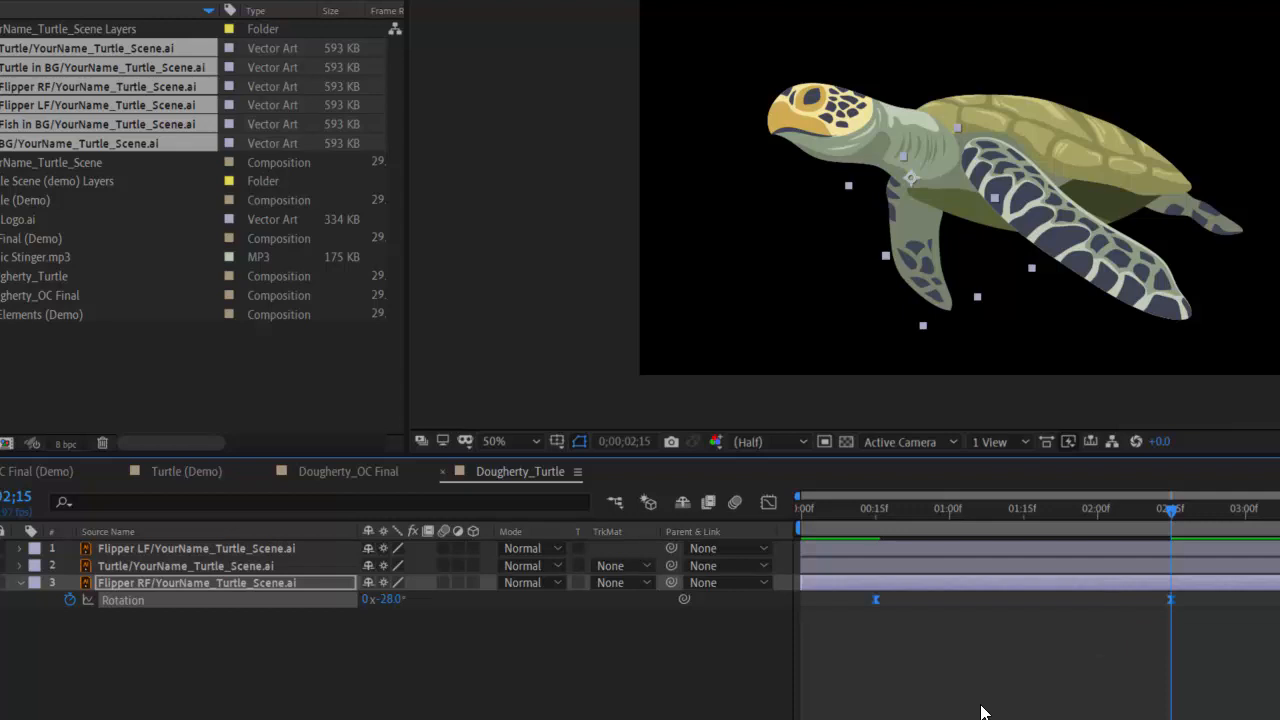
Play the turtle composition from the start to review both flippers moving together
key(Home)
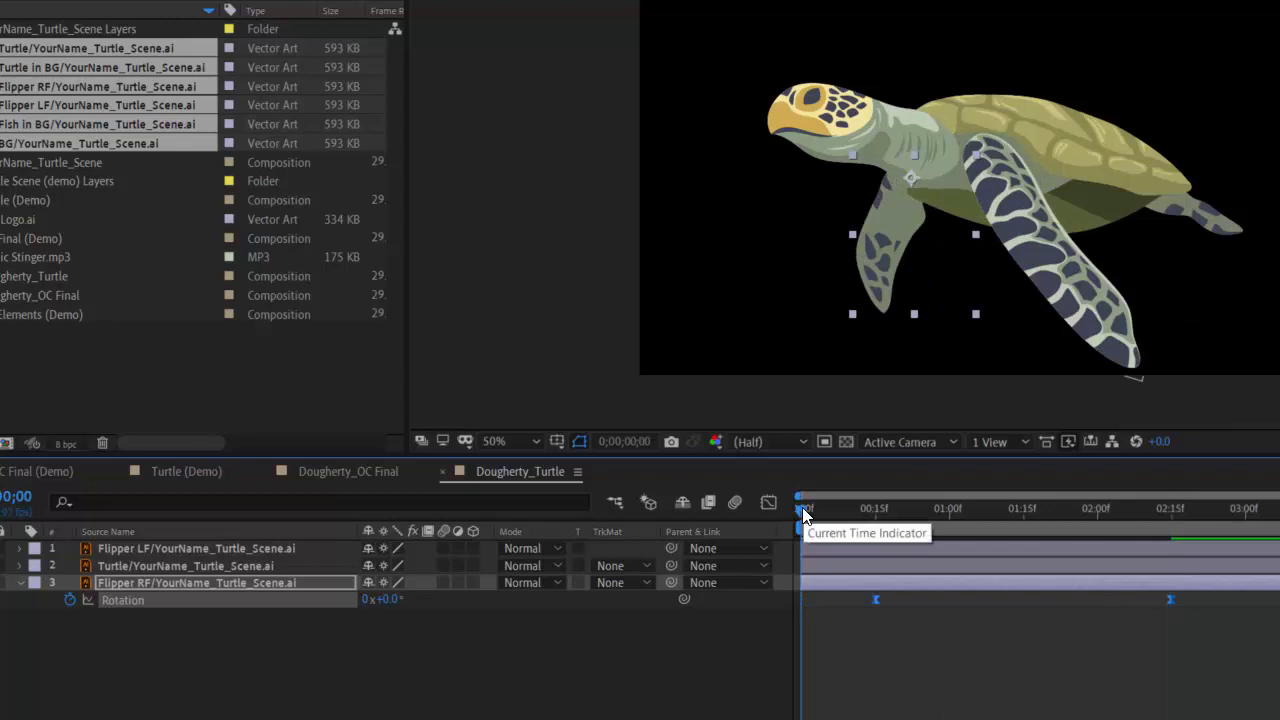
key(space)
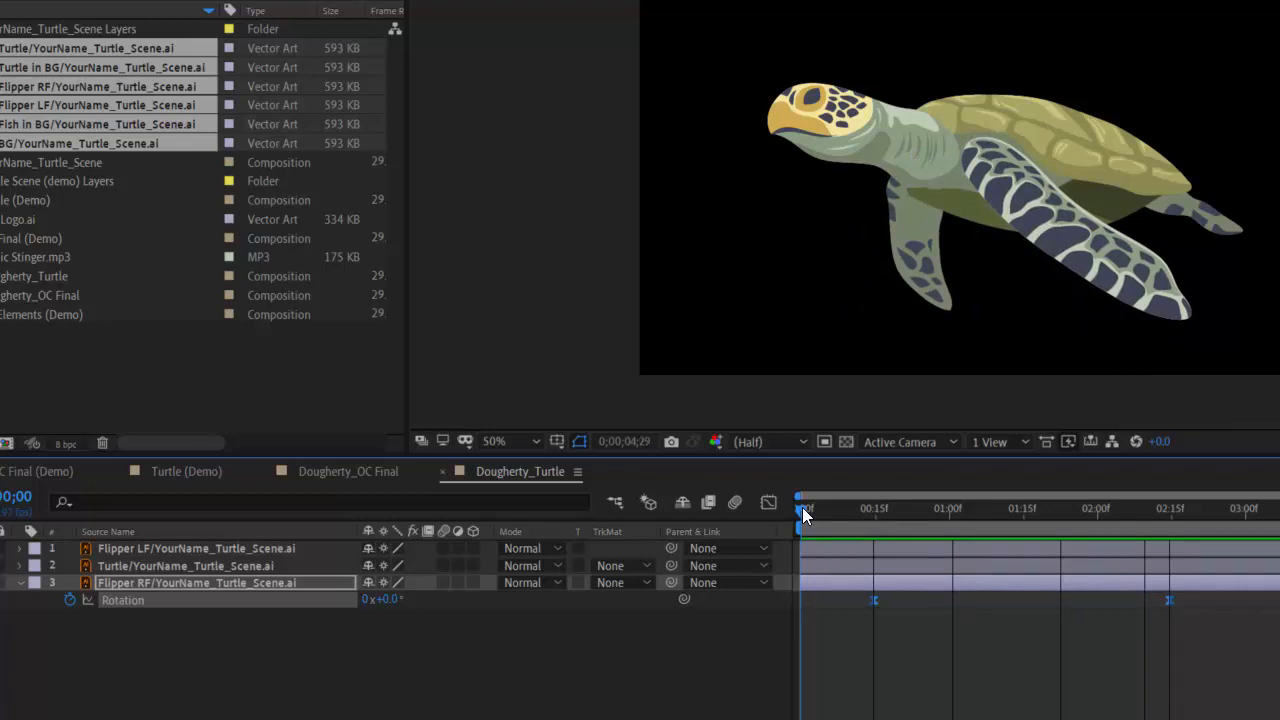
key(space)
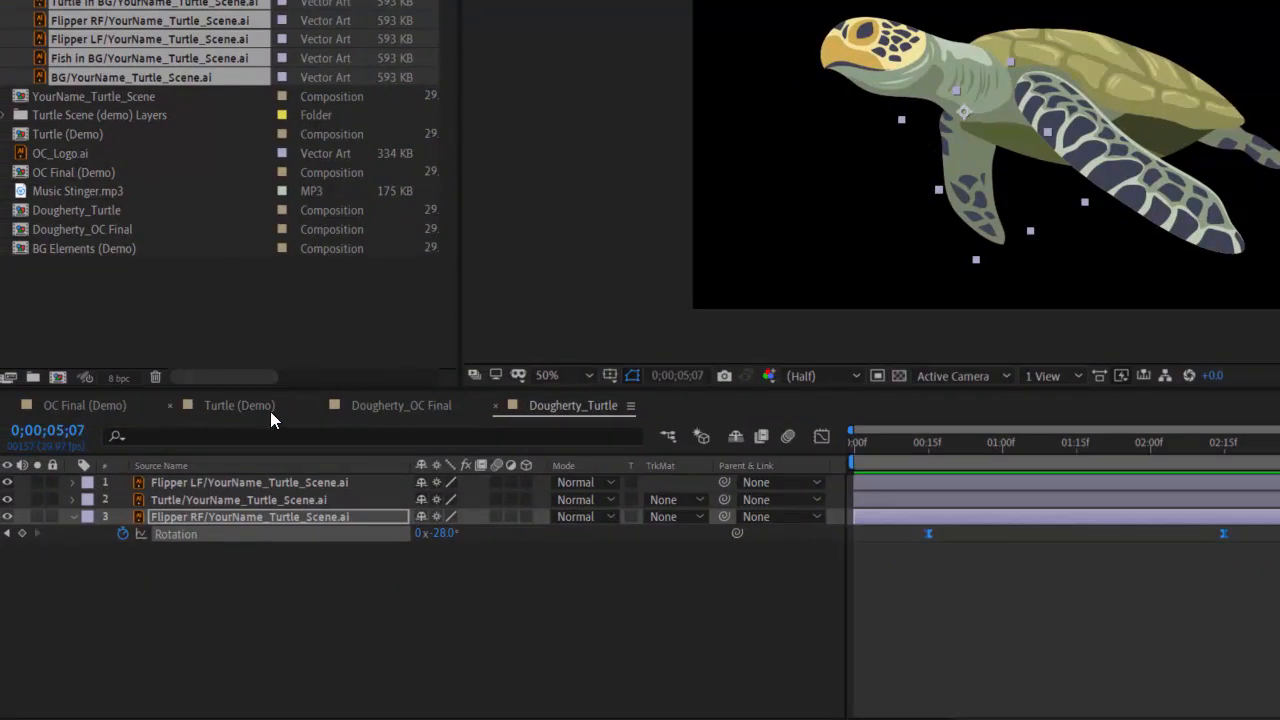
Open the non-demo OC Final composition and scrub back through its timeline to check the flipper animation in the ocean scene
click(390, 408)
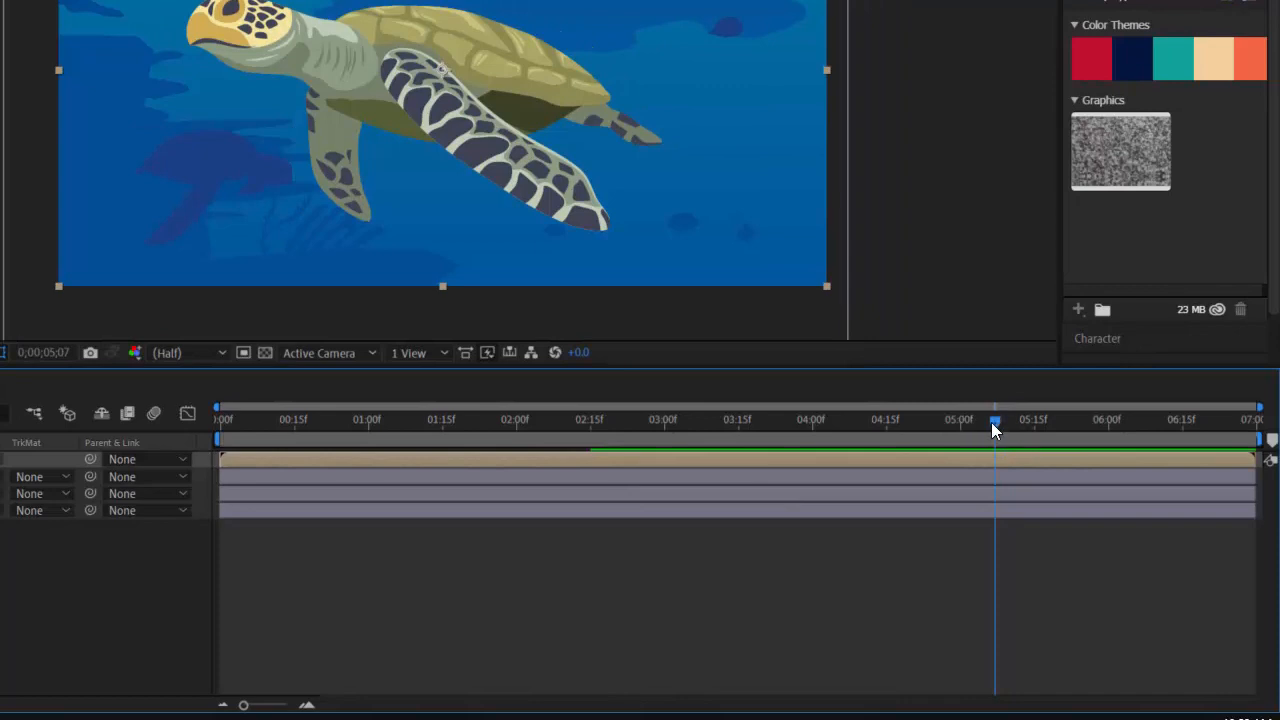
drag(991, 422, 505, 440)
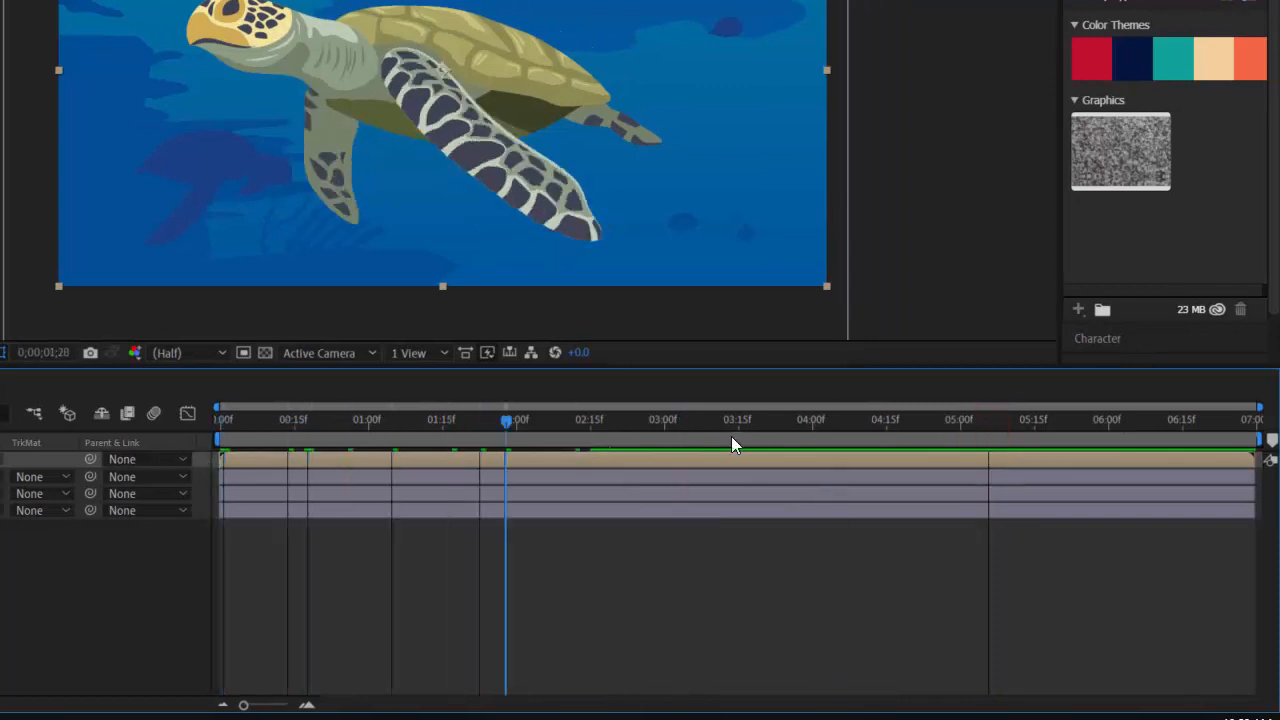
Return the playhead to 0;00;00;00 and reveal the Position, Scale and Opacity properties of the turtle composition's layer
drag(731, 443, 117, 455)
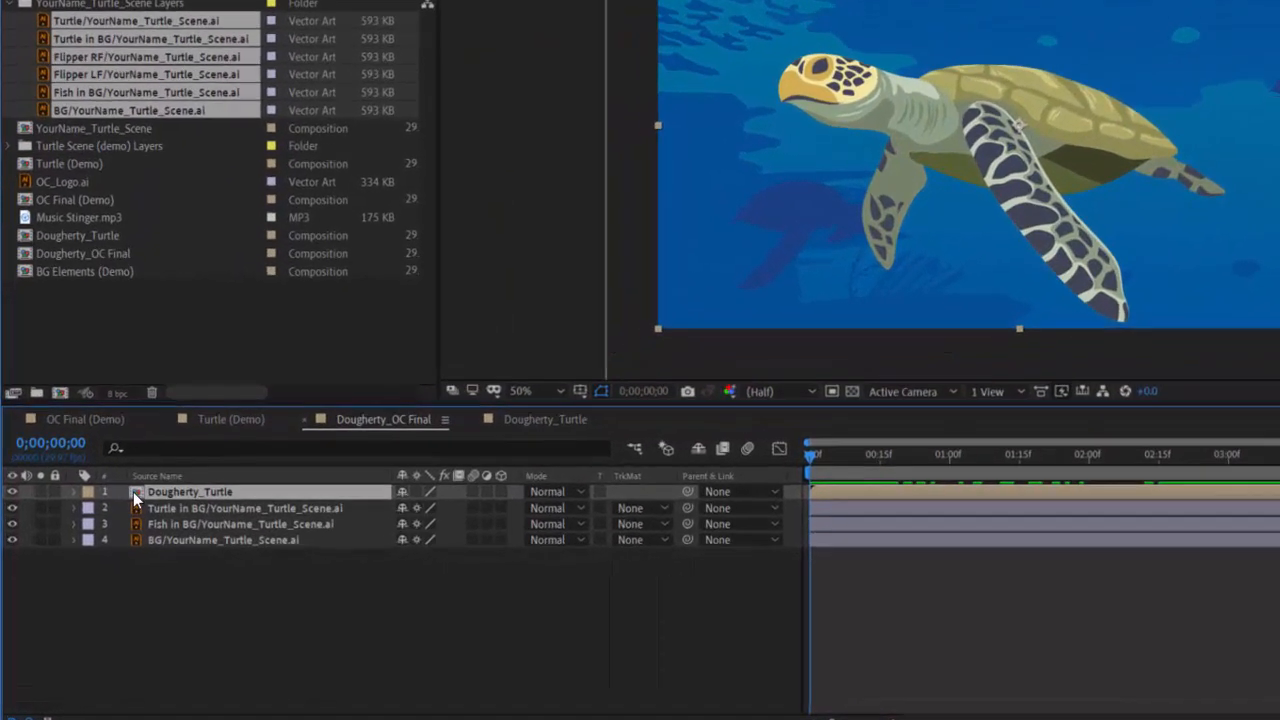
key(p)
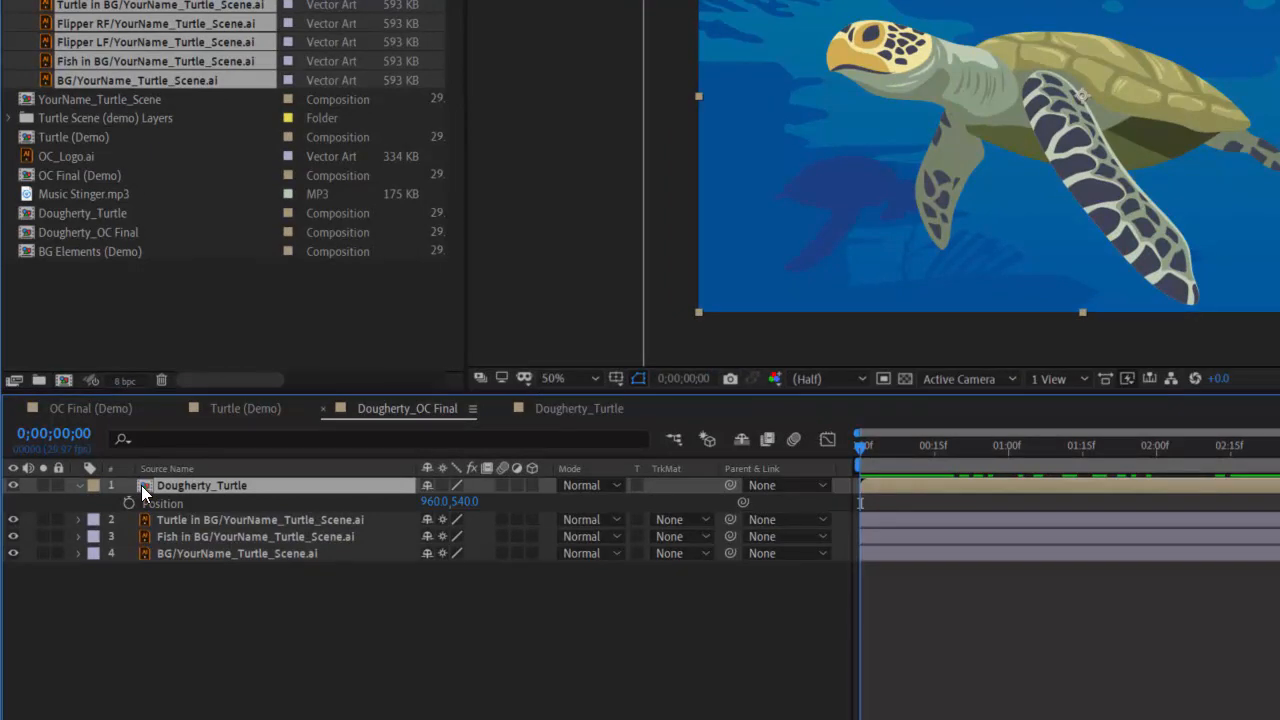
key(shift+s)
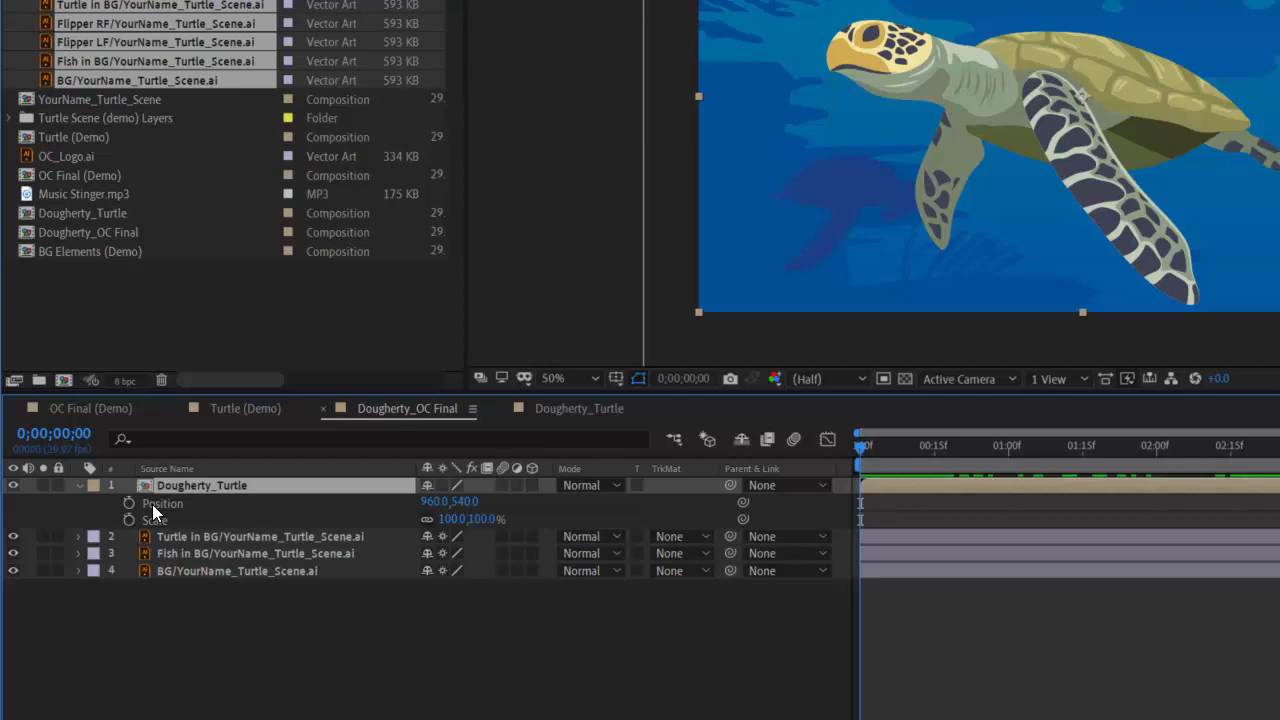
key(shift+t)
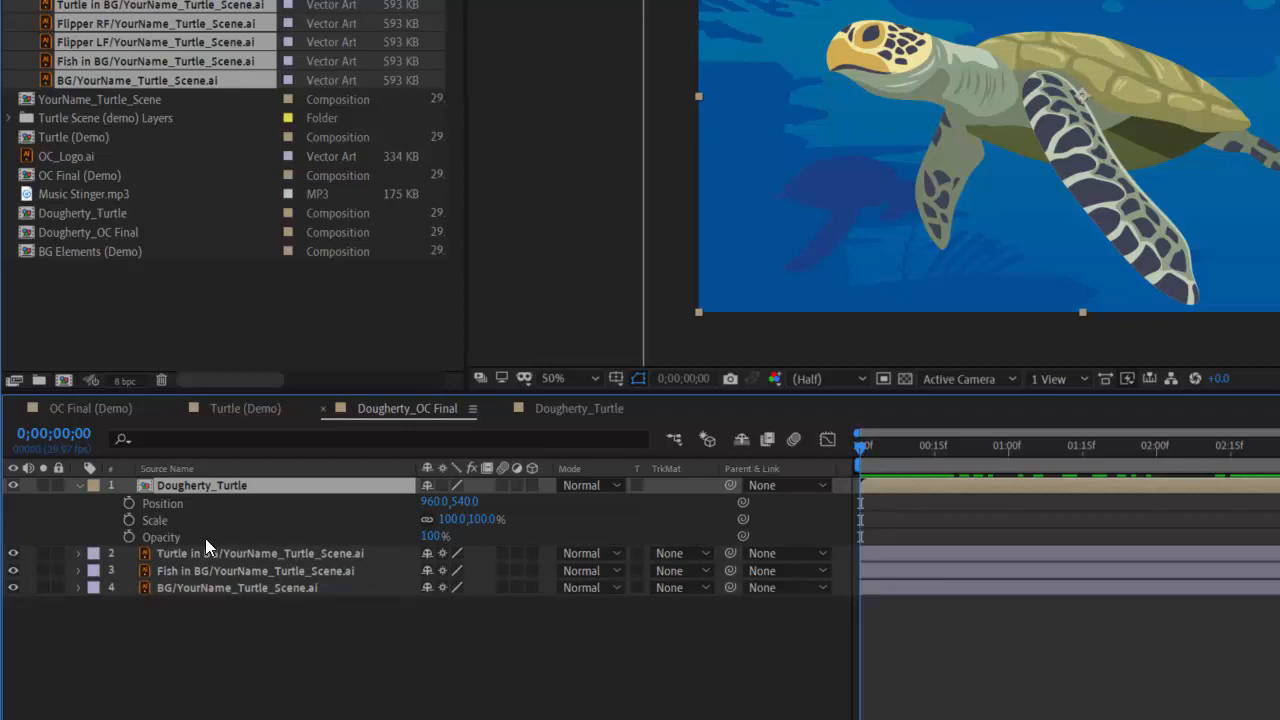
Scale the turtle layer to 20% and move it to the ocean scene's upper-right corner, at about 1712, 136
click(445, 520)
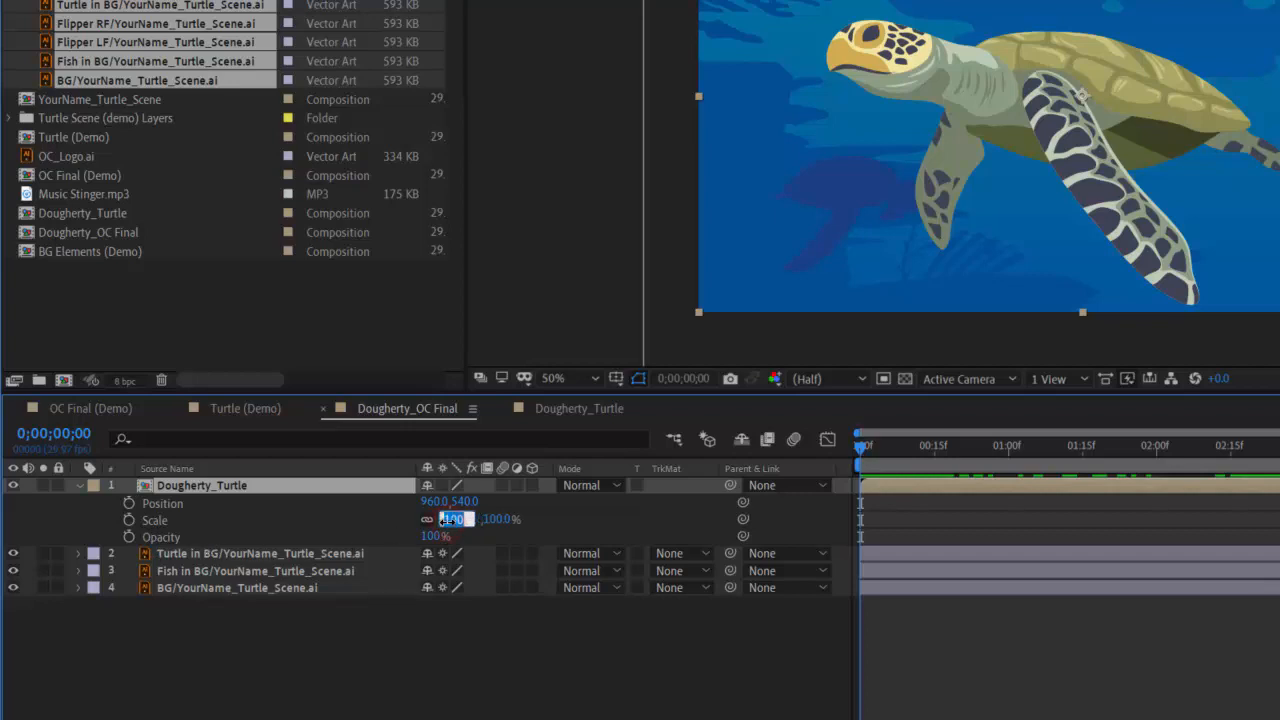
text(20)
key(Return)
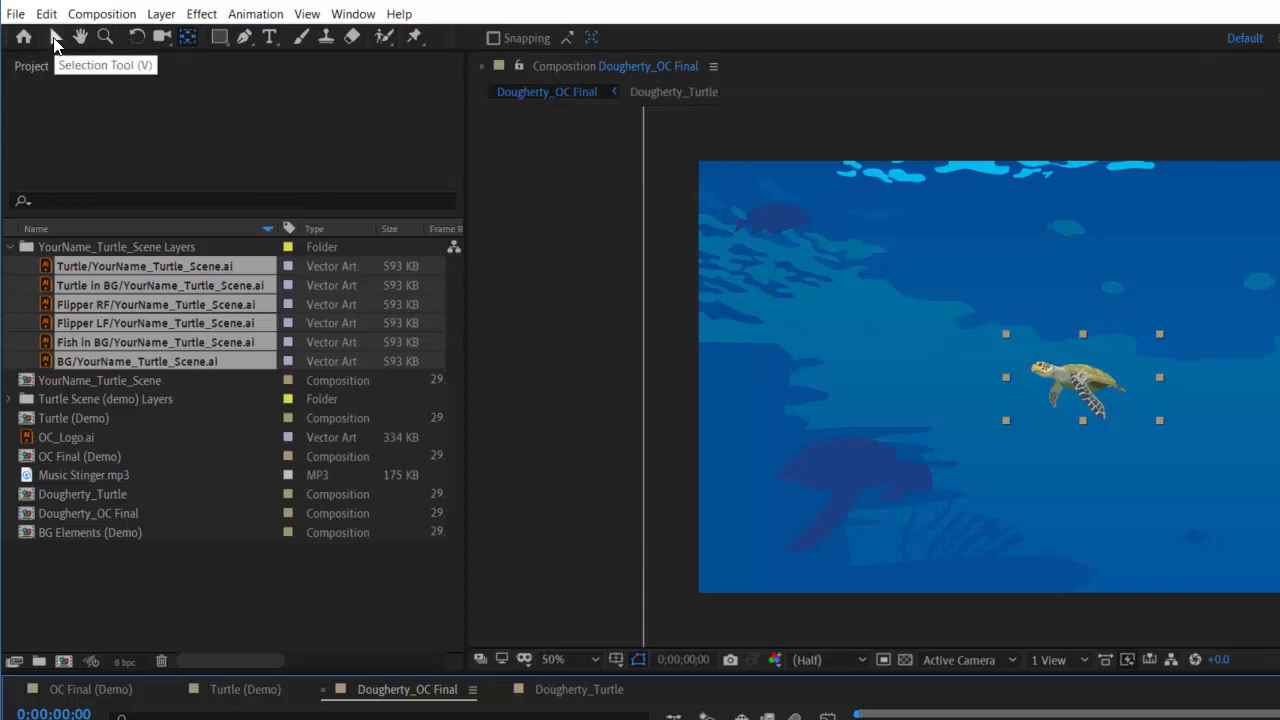
click(55, 40)
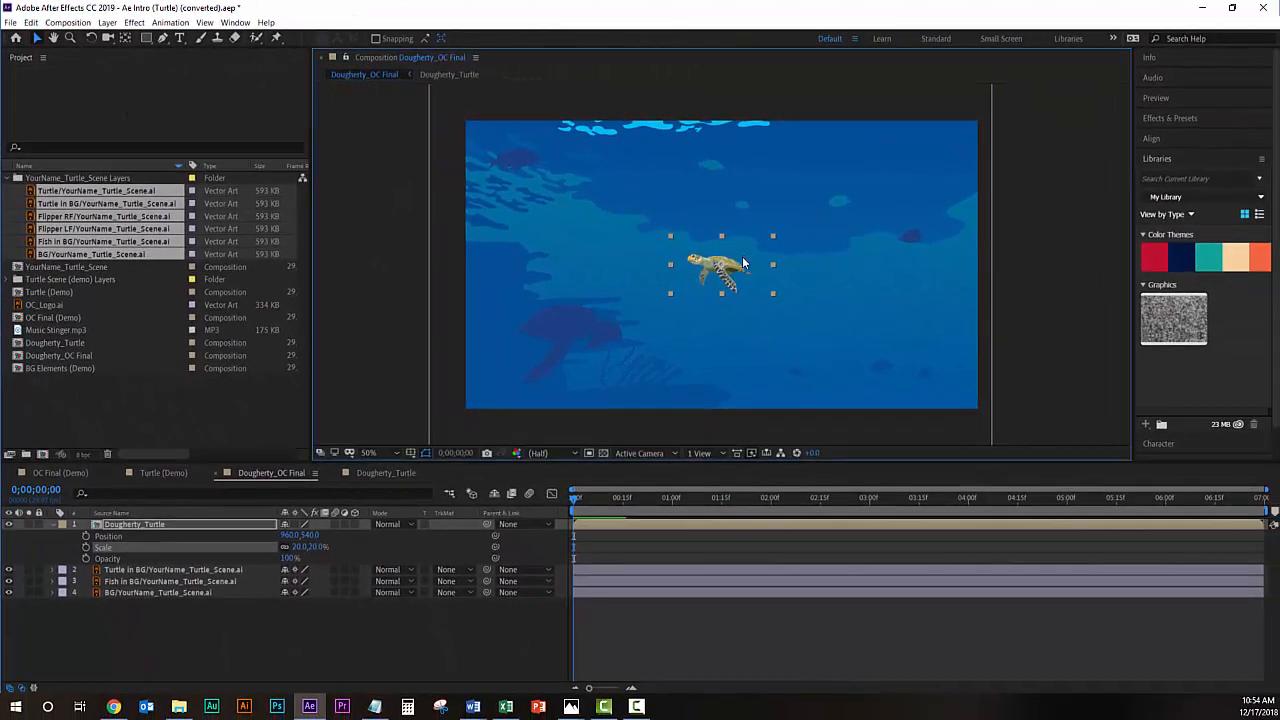
drag(805, 280, 943, 152)
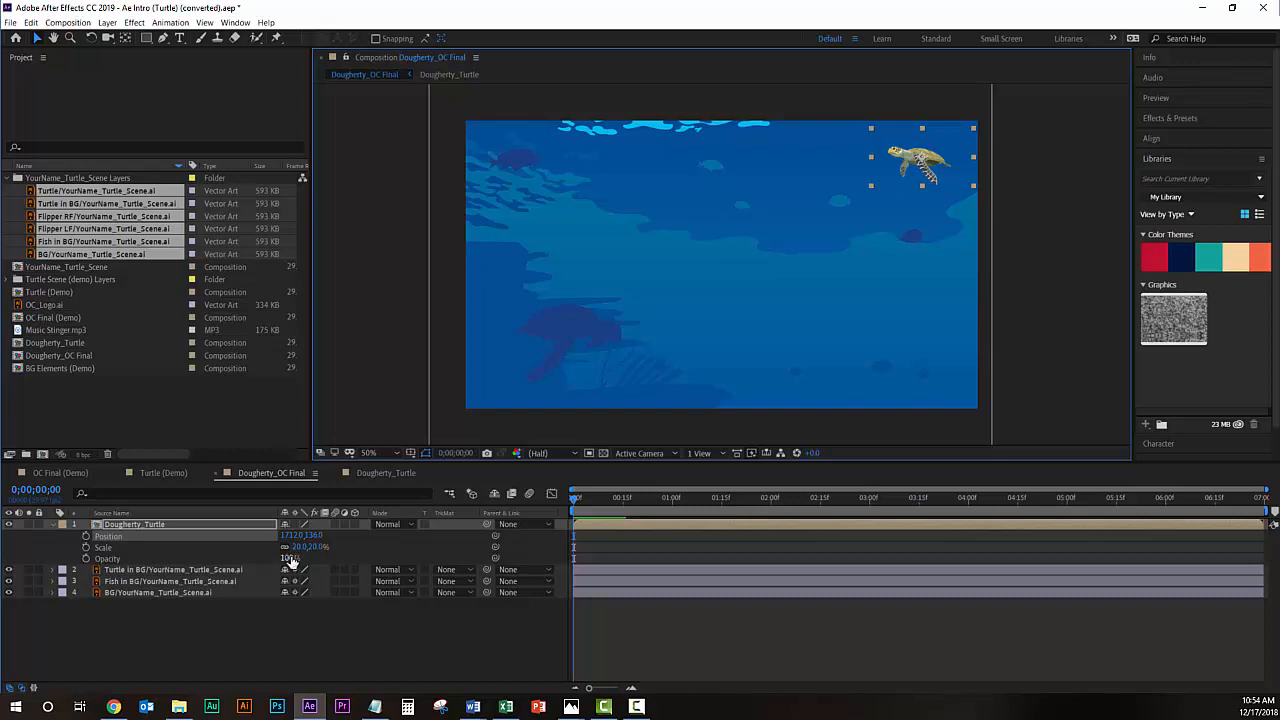
Set the turtle layer's opacity to 20% and add Opacity, Scale and Position keyframes at 0;00;00;00
drag(289, 558, 3, 597)
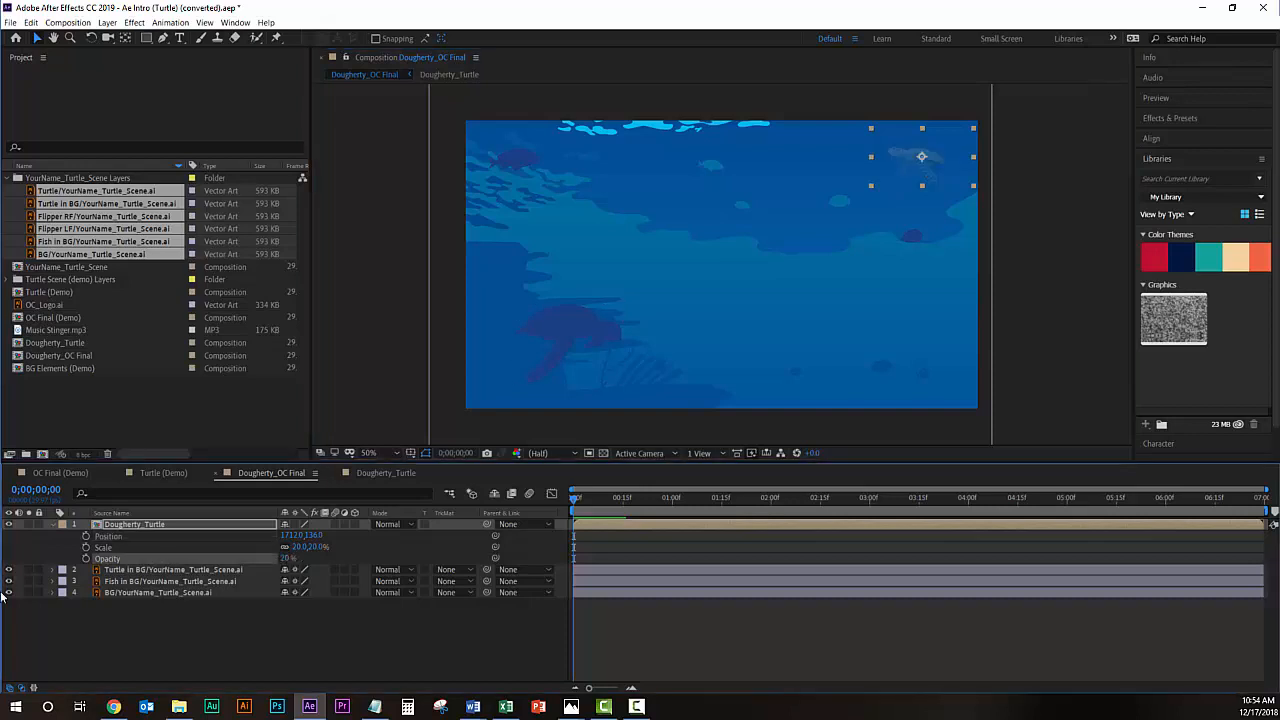
click(85, 560)
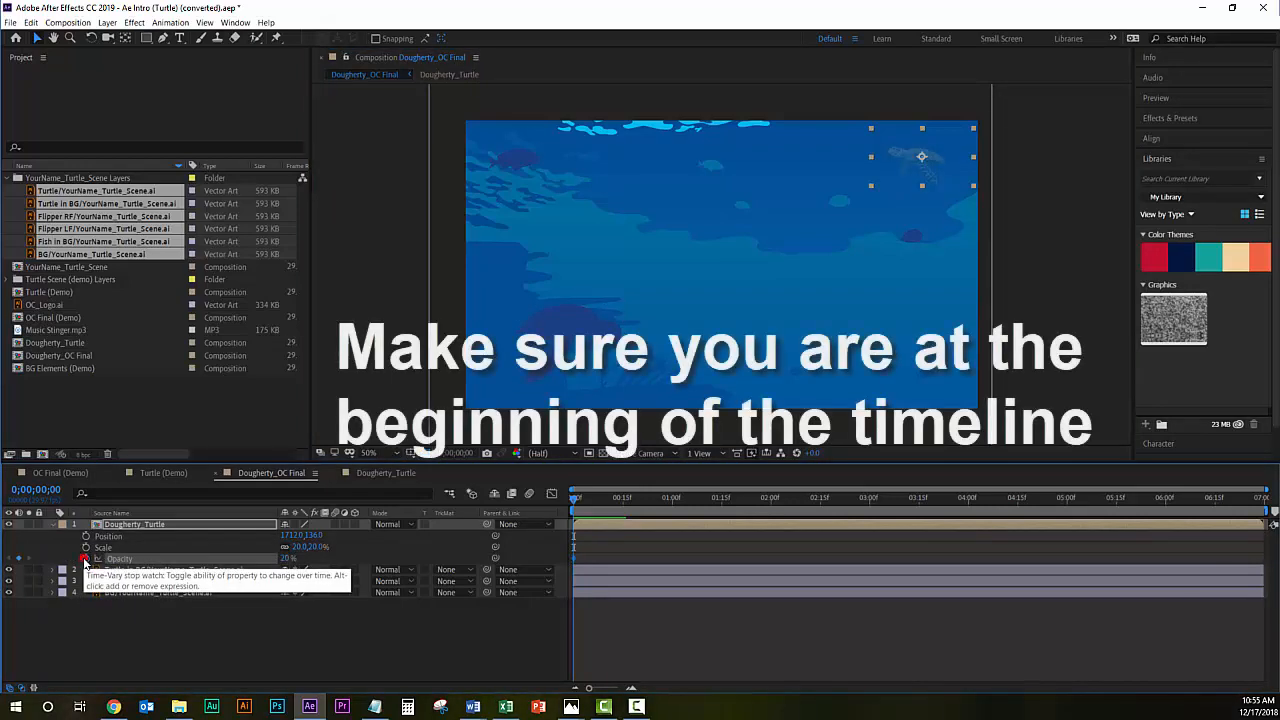
click(86, 547)
click(86, 536)
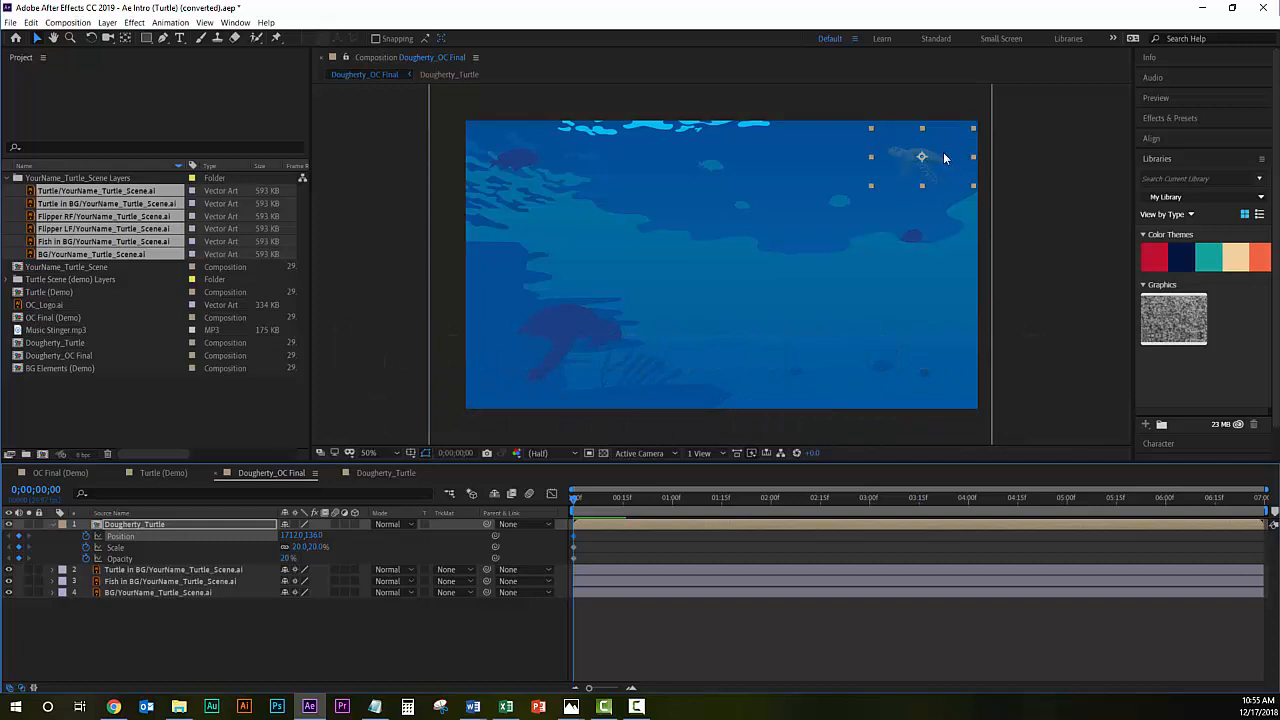
Move the playhead to 0;00;01;15 and set the turtle layer's opacity to 100% for a second keyframe
key(apostrophe)
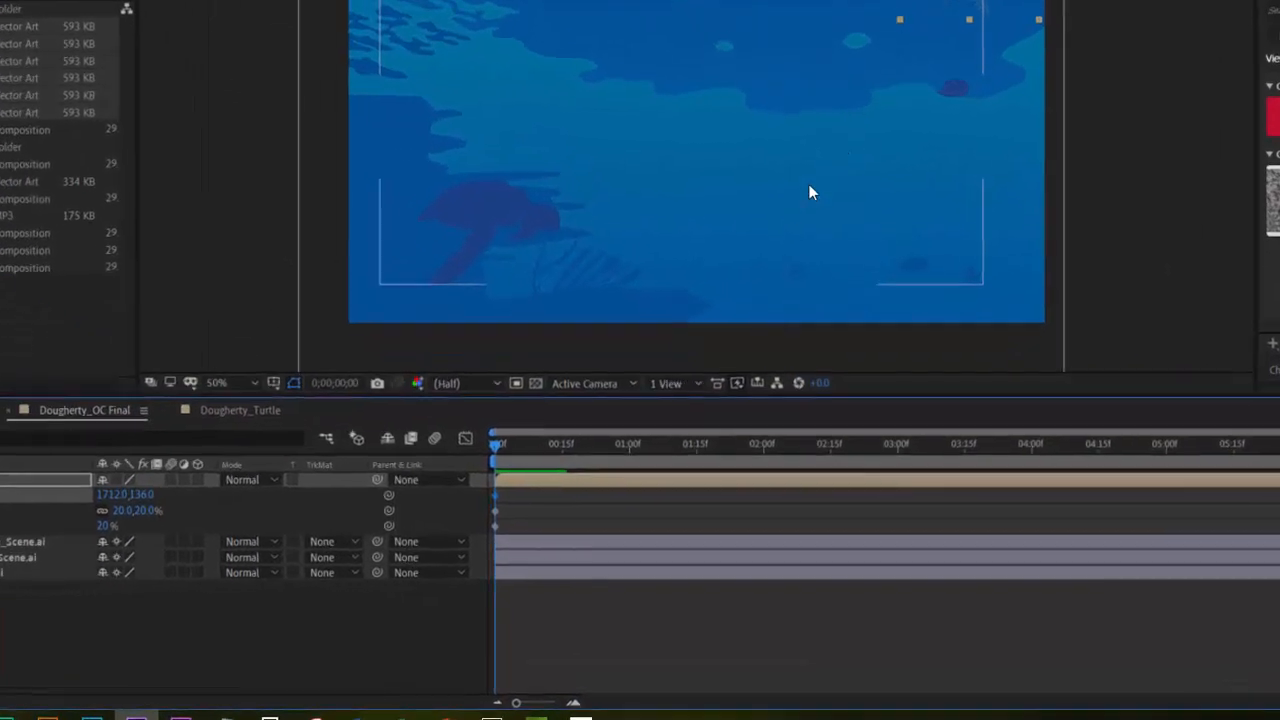
drag(484, 436, 697, 438)
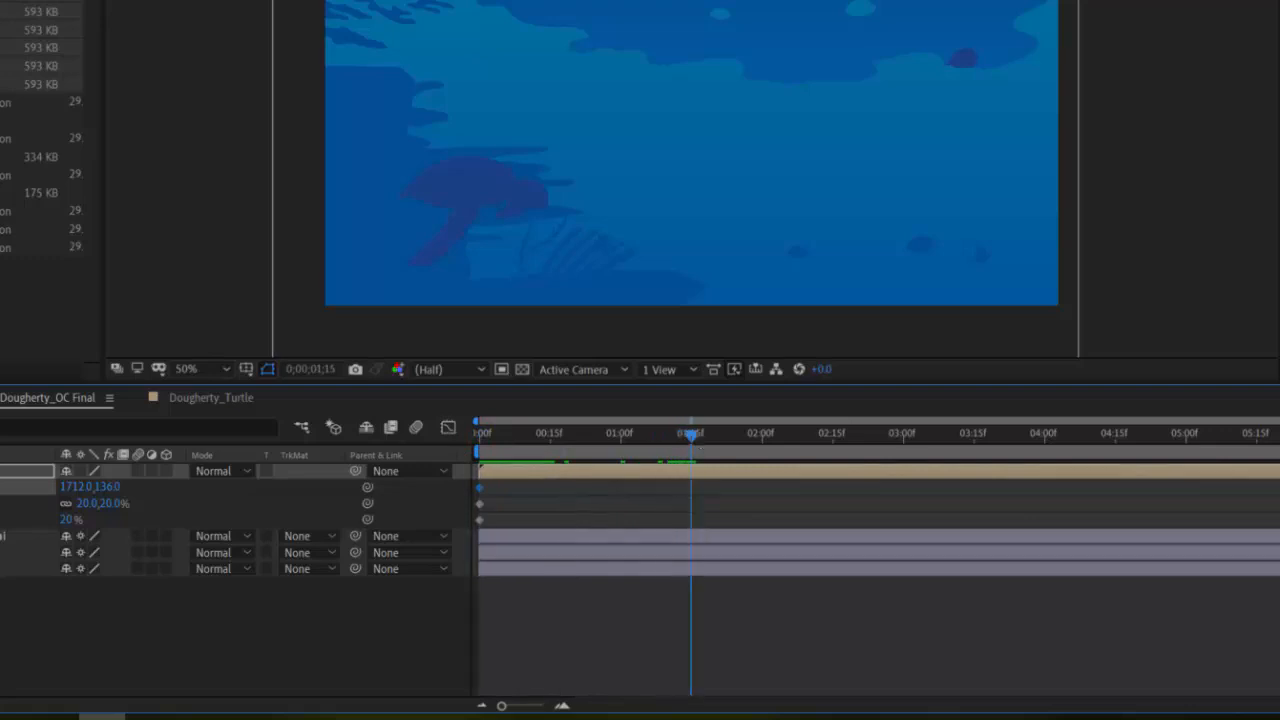
click(60, 520)
key(Return)
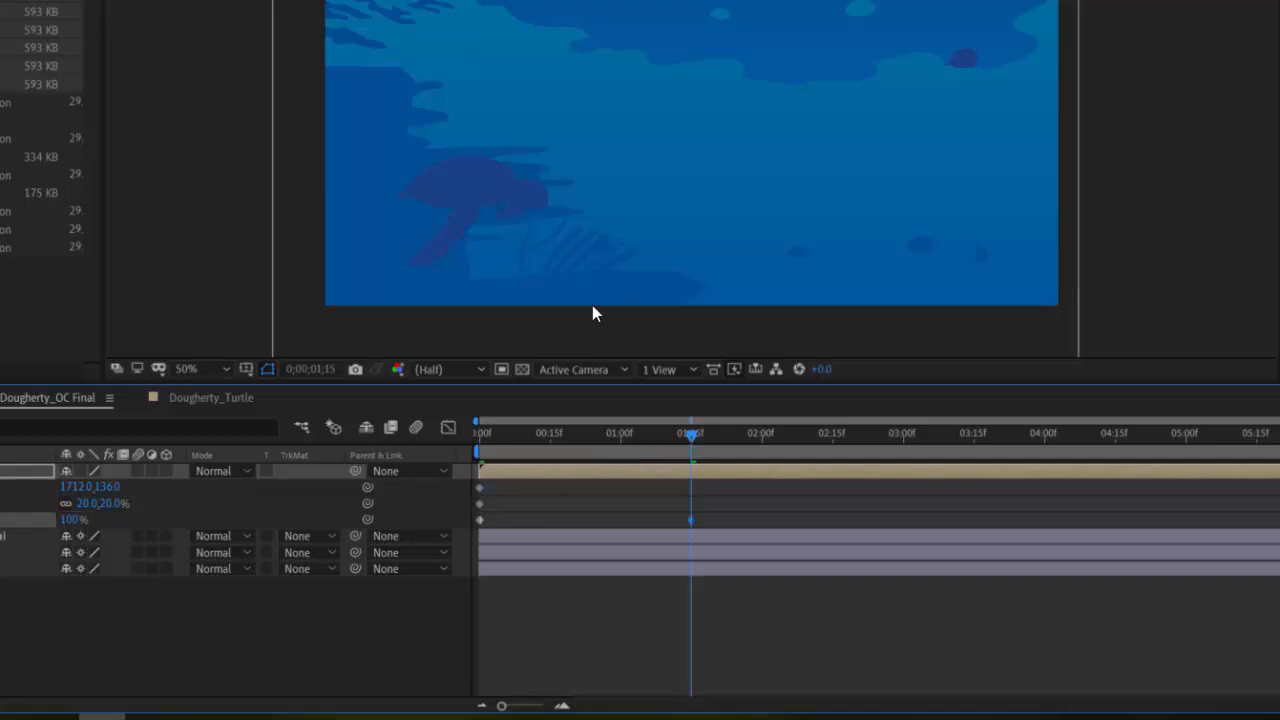
At 0;00;05;00, keyframe the turtle layer's scale at 88% and its position beyond the scene's lower-left corner, at about -254, 1218
drag(694, 435, 1189, 455)
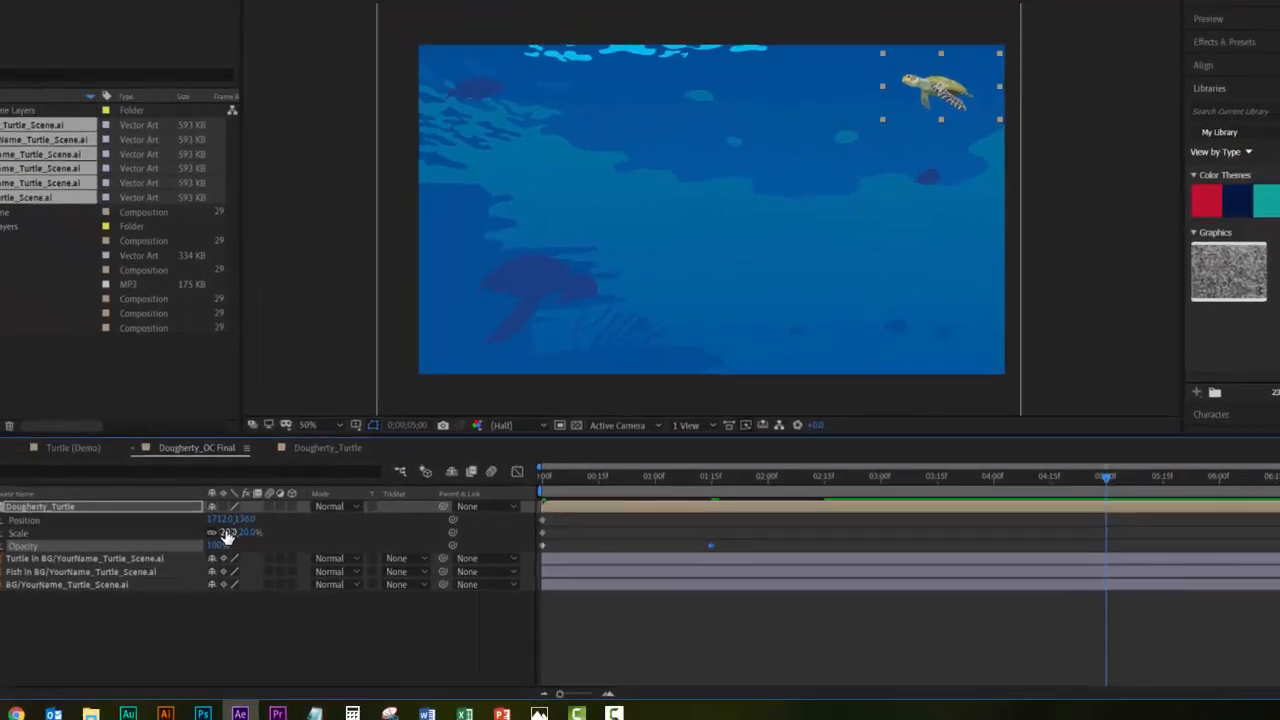
click(87, 504)
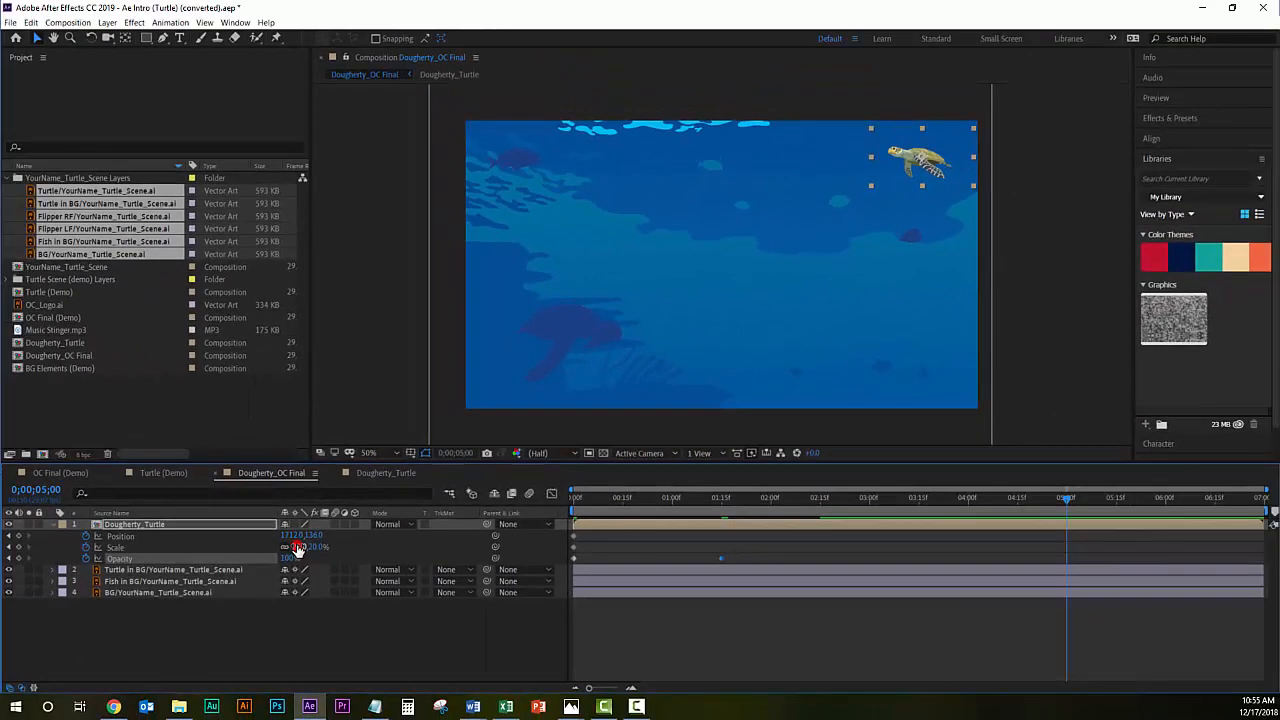
text(80)
key(Return)
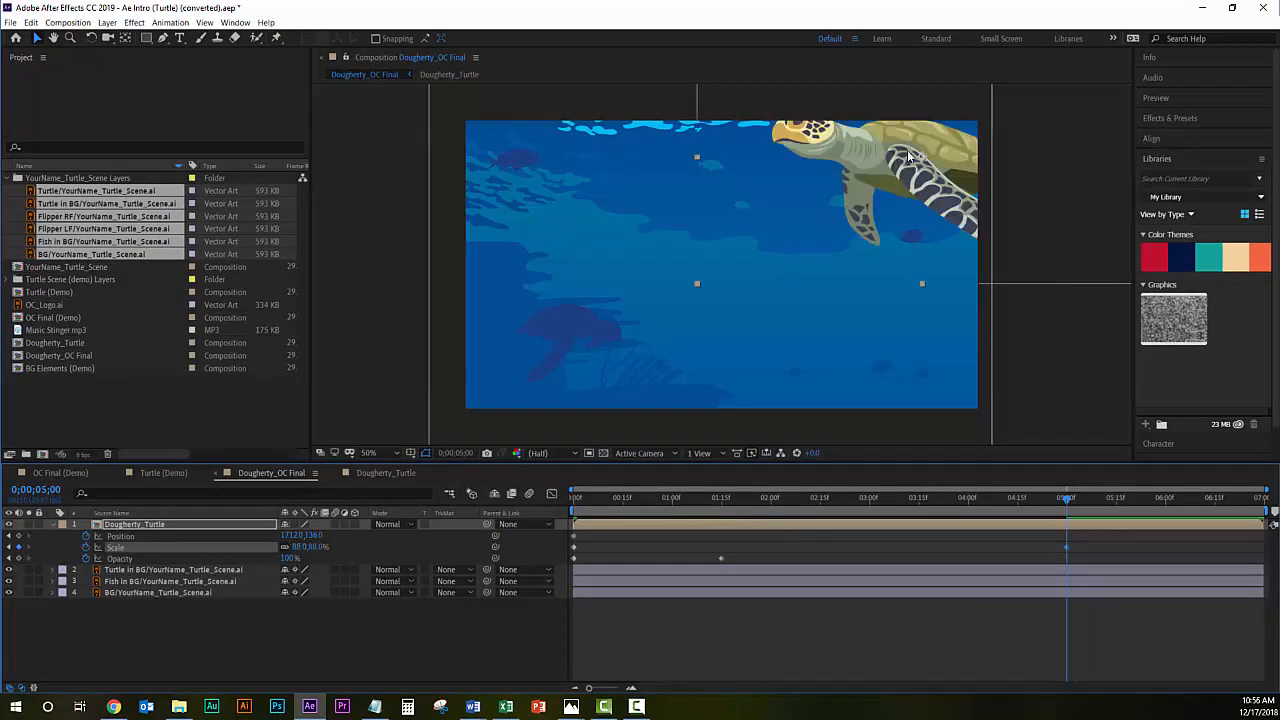
drag(908, 157, 386, 444)
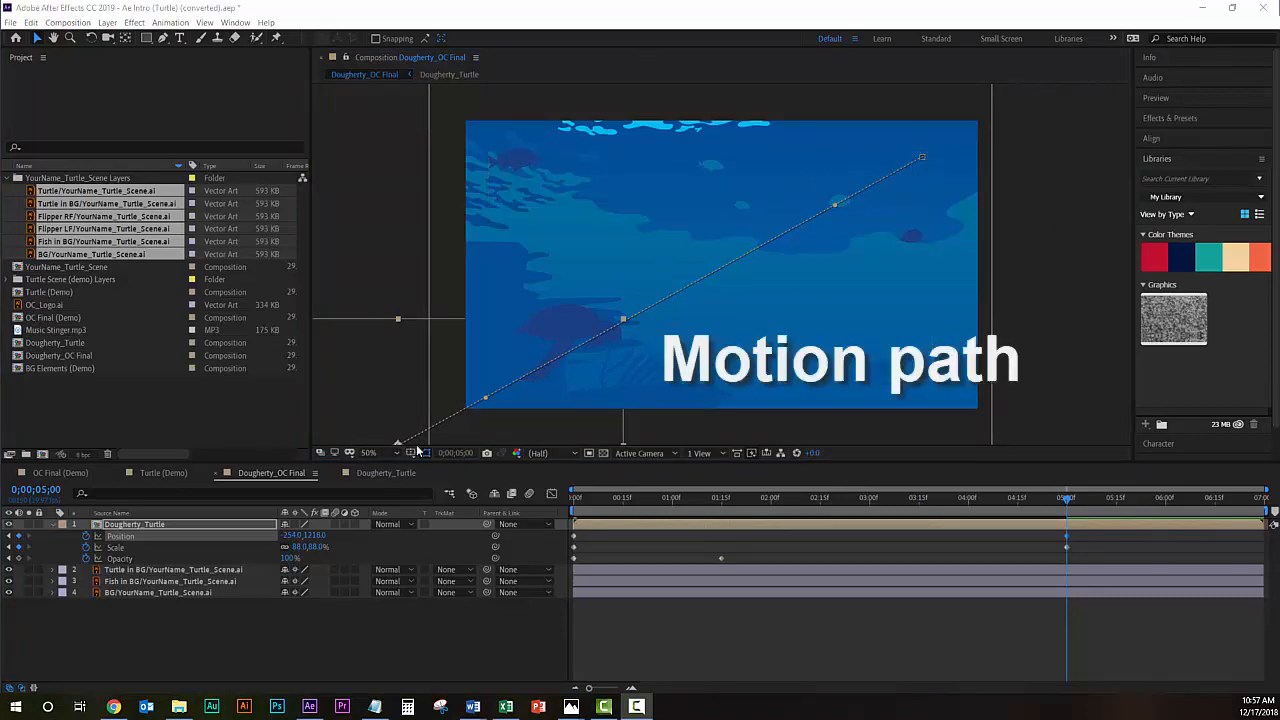
Bend the turtle's motion path into a downward curve with its Bezier handles and move its end keyframe to about -534, 954
key(comma)
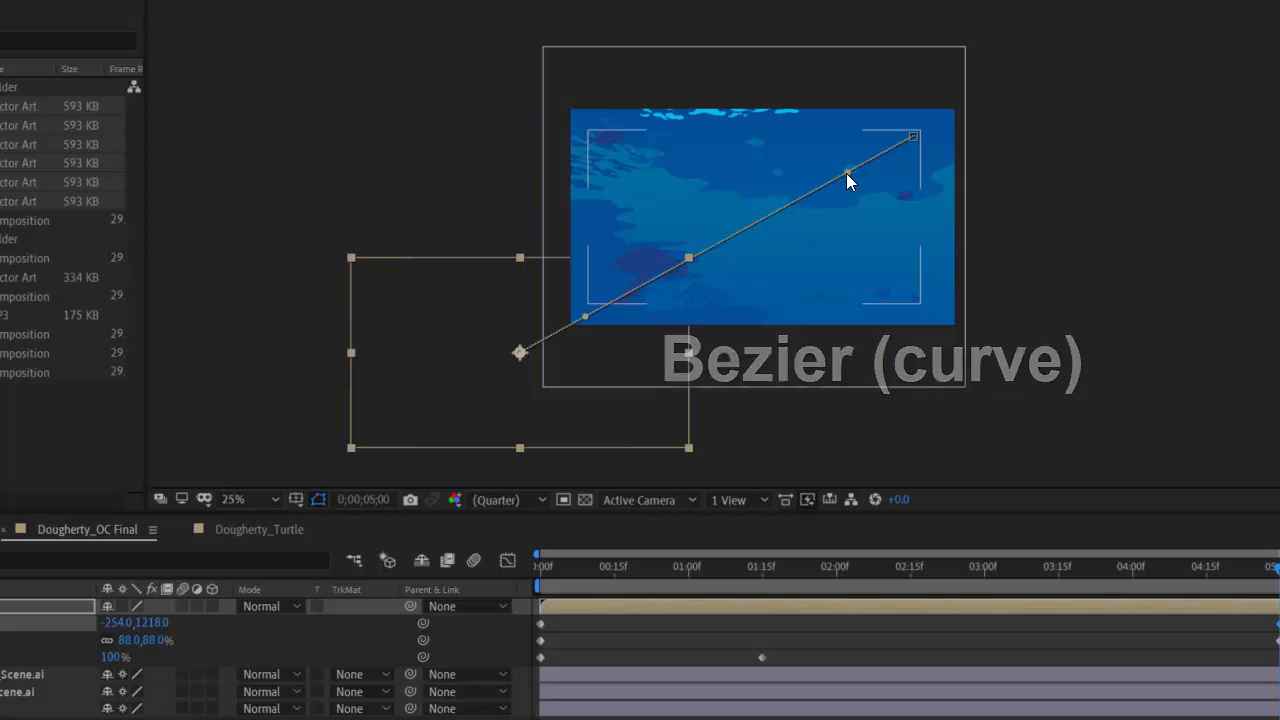
drag(846, 174, 790, 294)
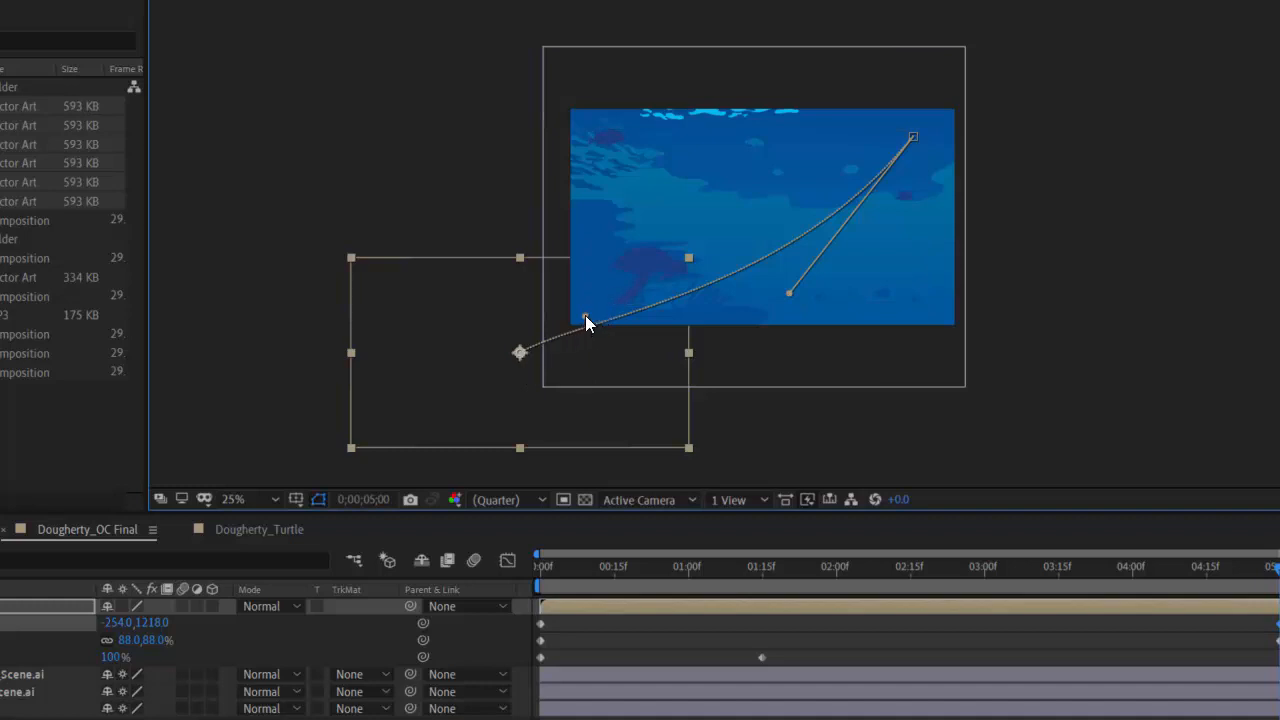
drag(585, 315, 660, 354)
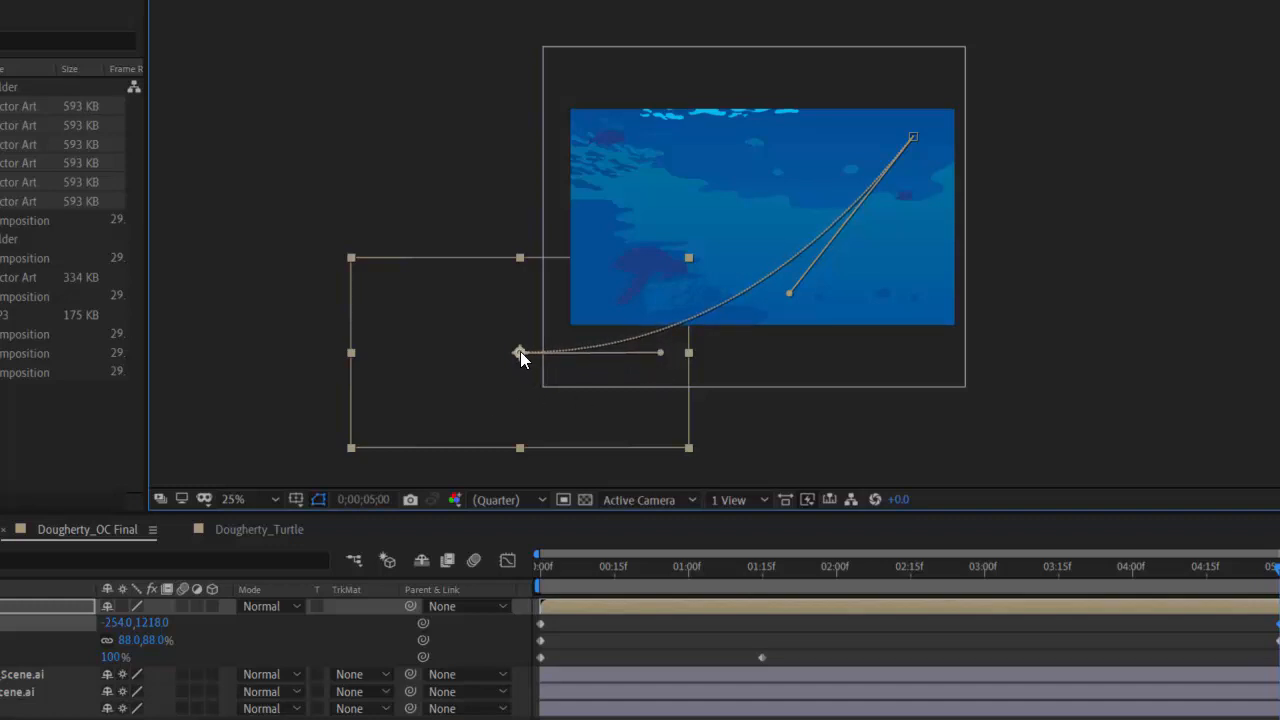
drag(518, 352, 463, 300)
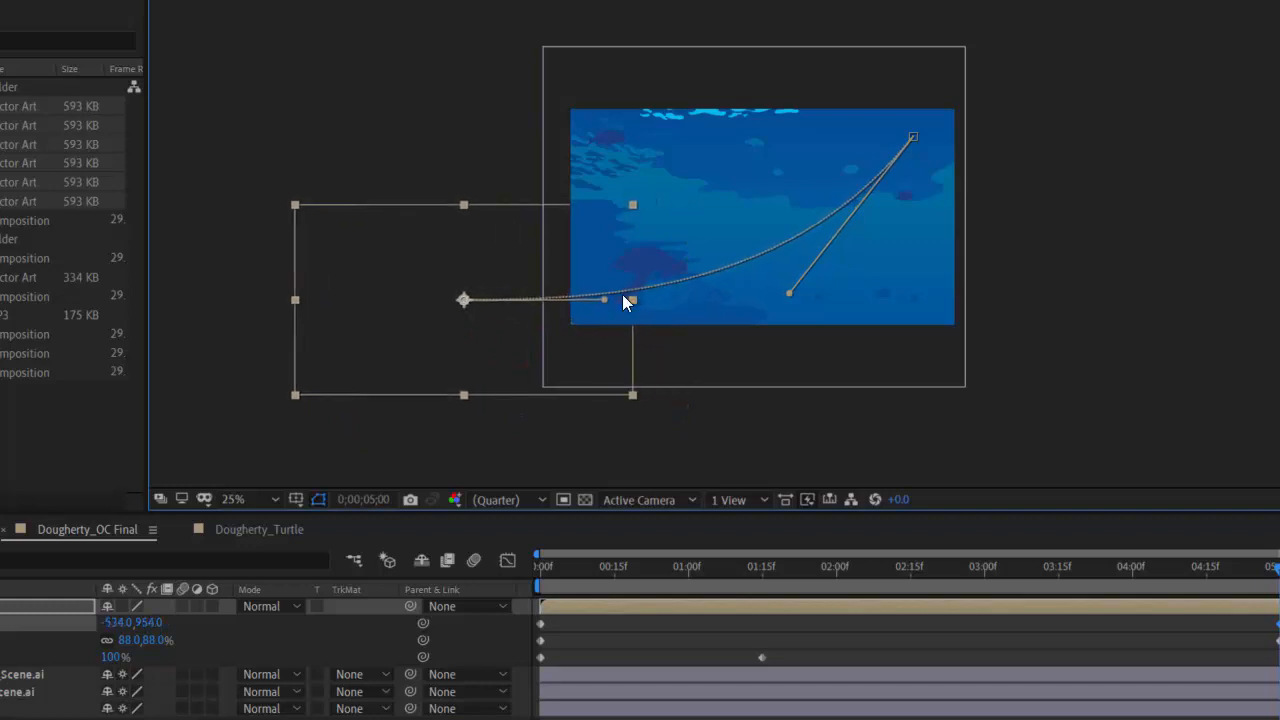
drag(602, 300, 613, 333)
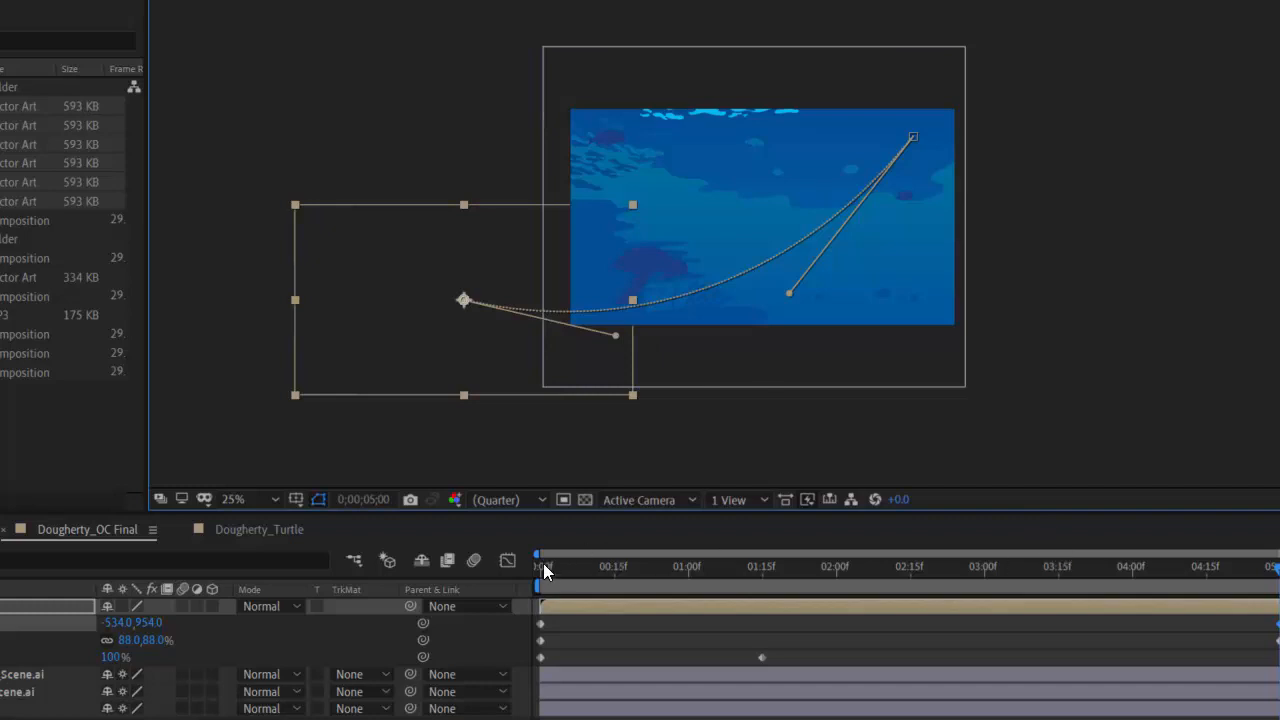
Play the scene from the start, then scrub through the first second and a half to review the turtle's movement along its path
drag(624, 566, 505, 580)
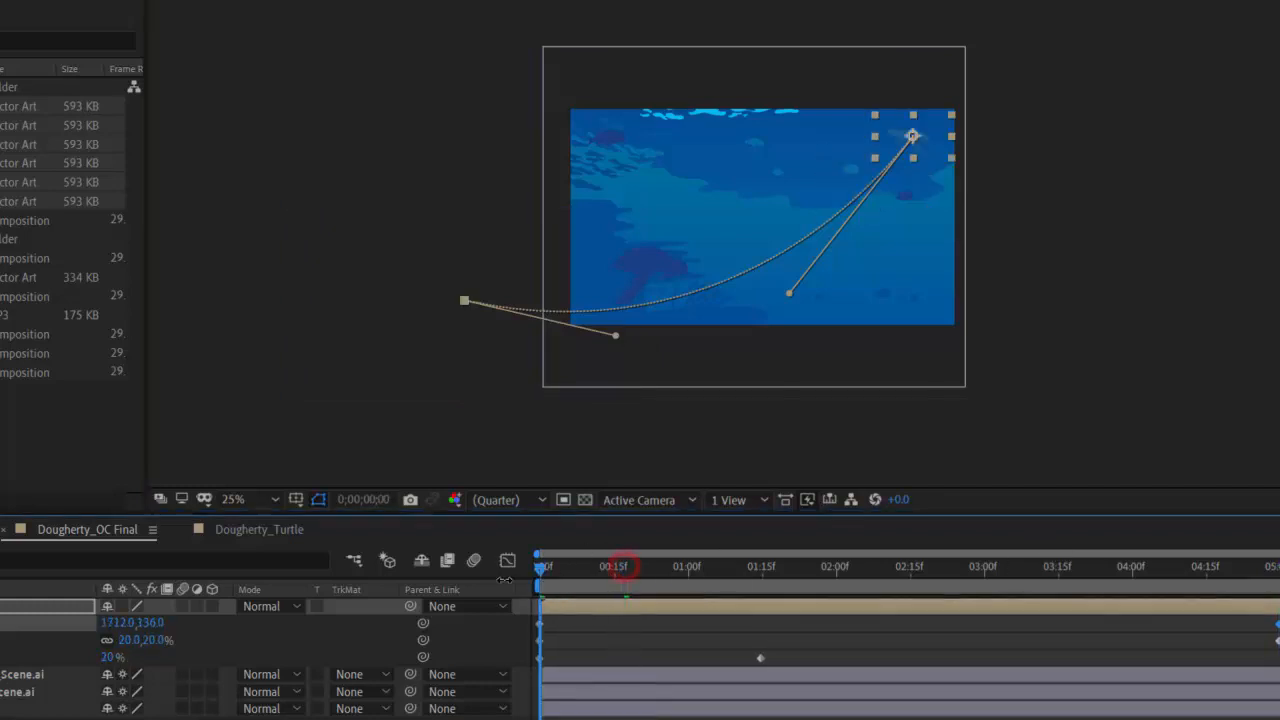
key(space)
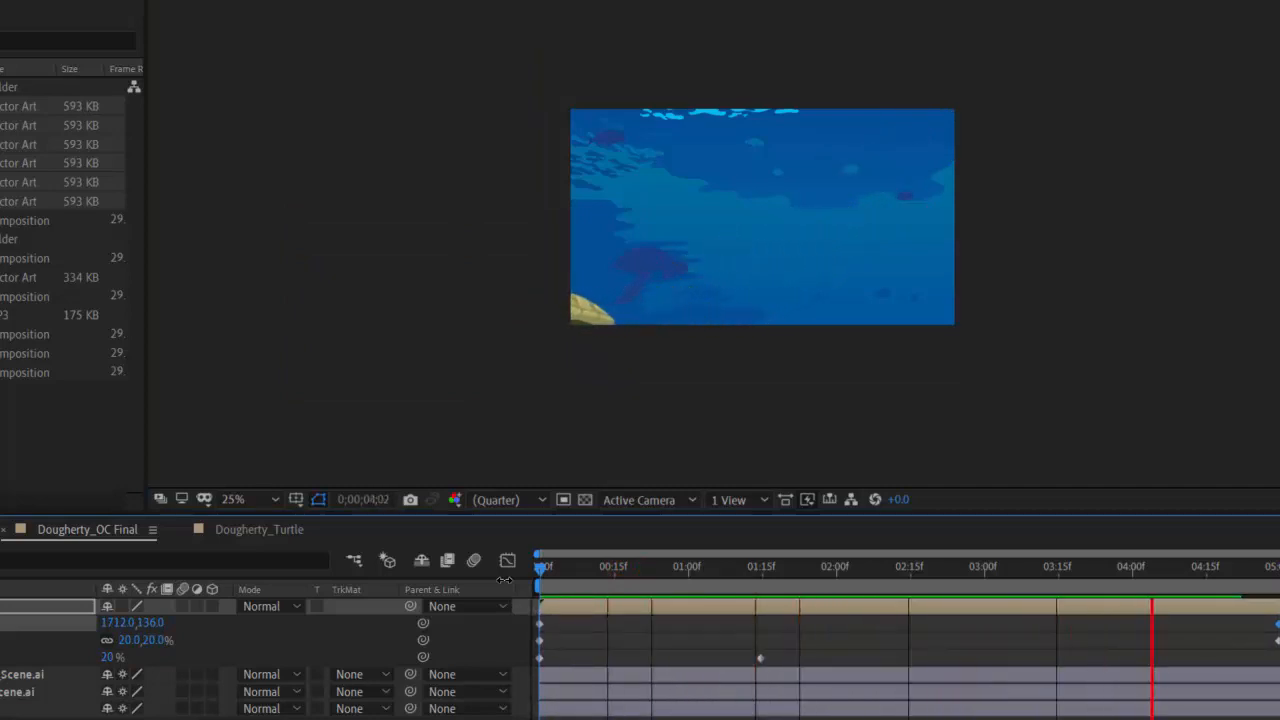
key(space)
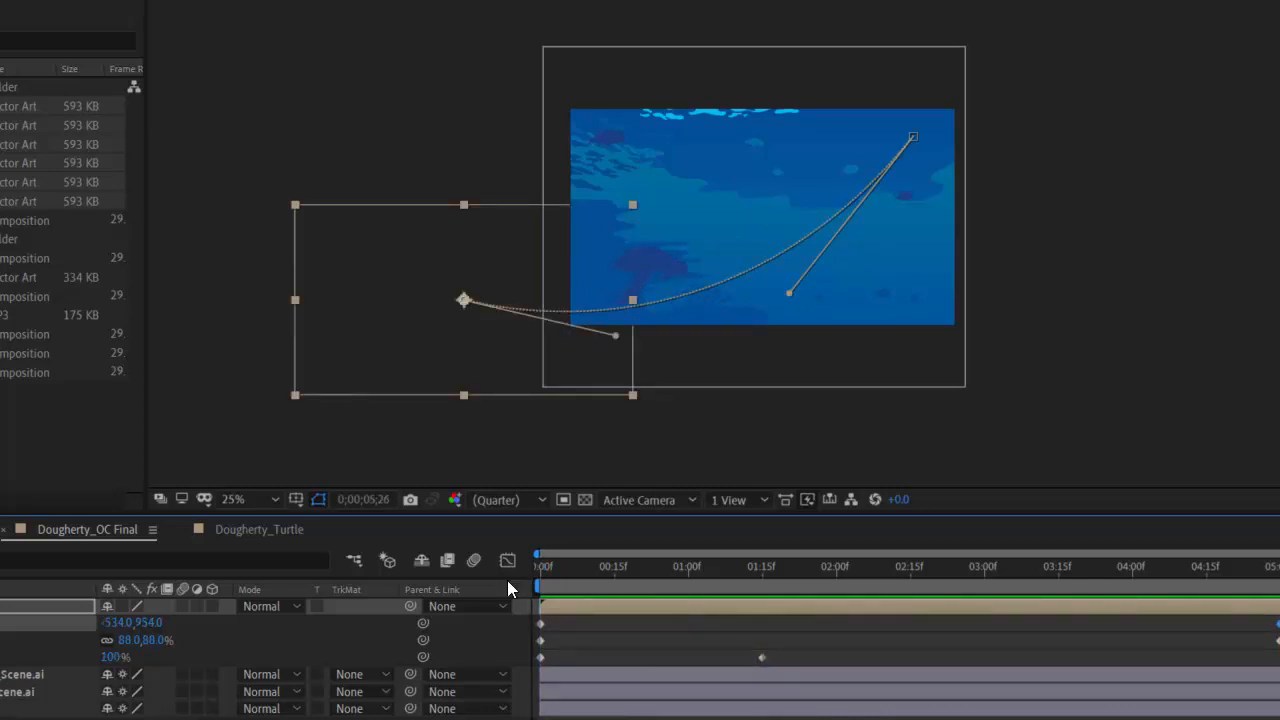
key(Home)
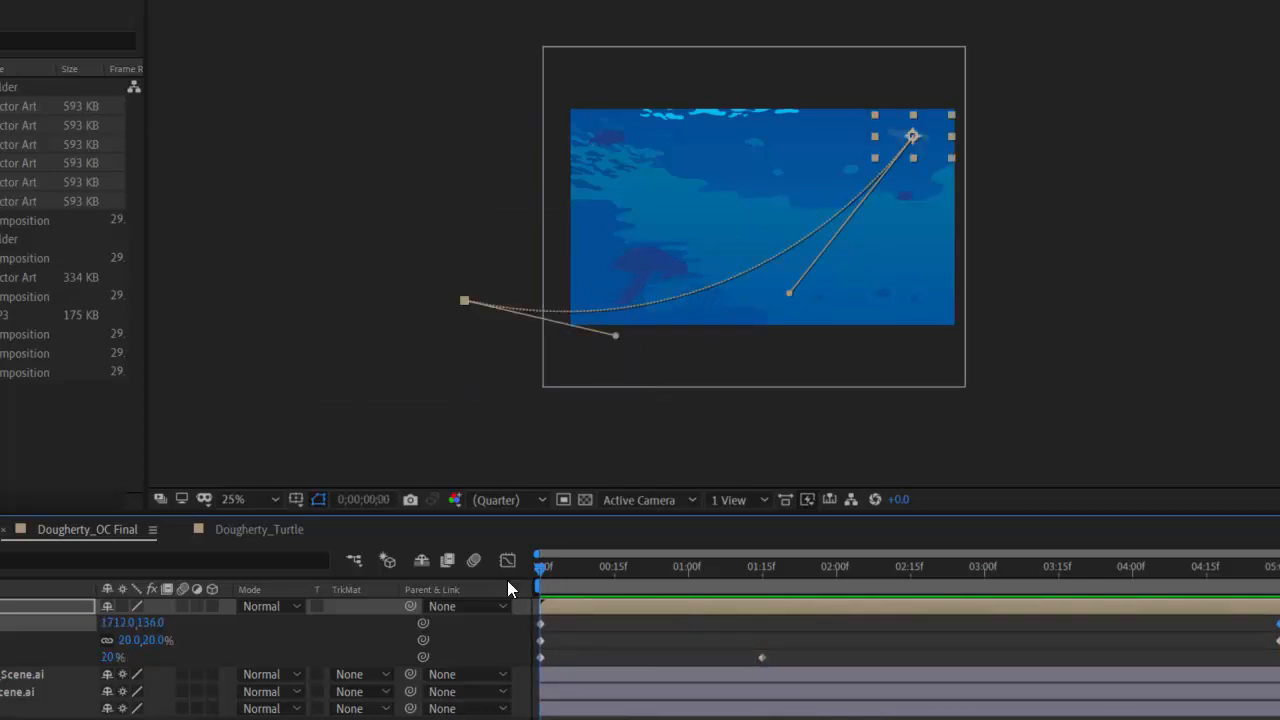
drag(543, 566, 761, 621)
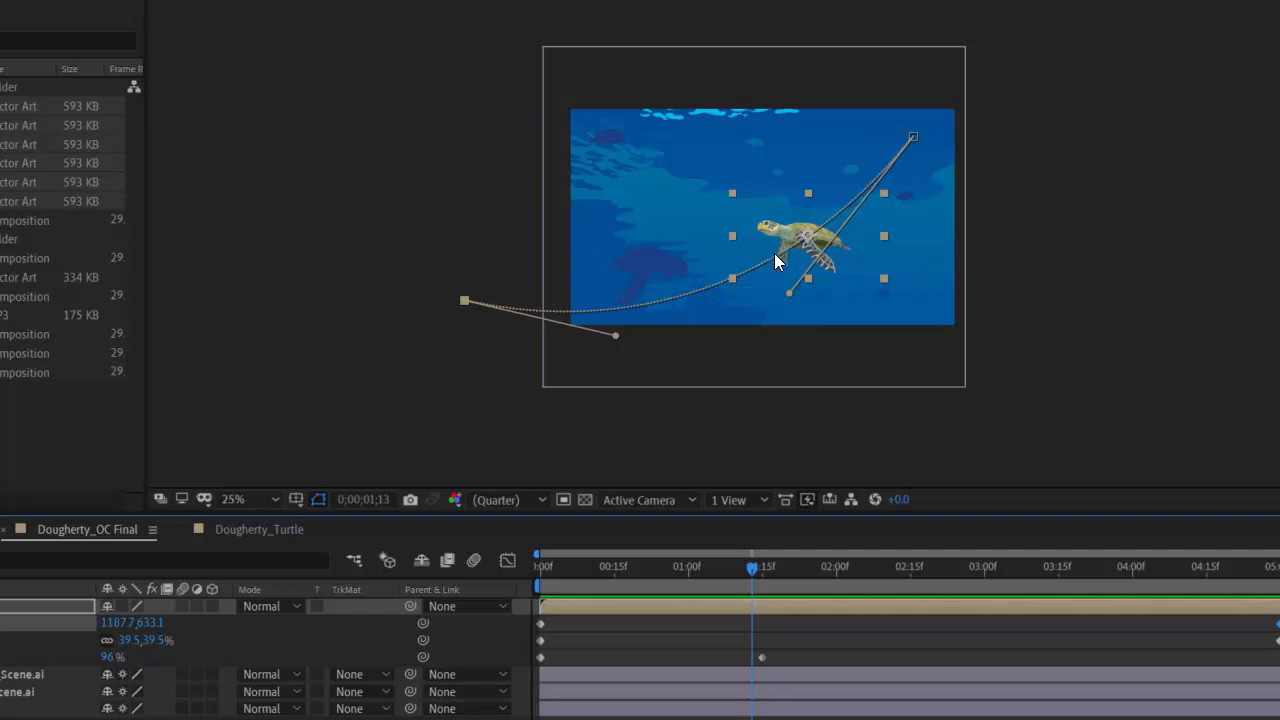
drag(755, 565, 519, 598)
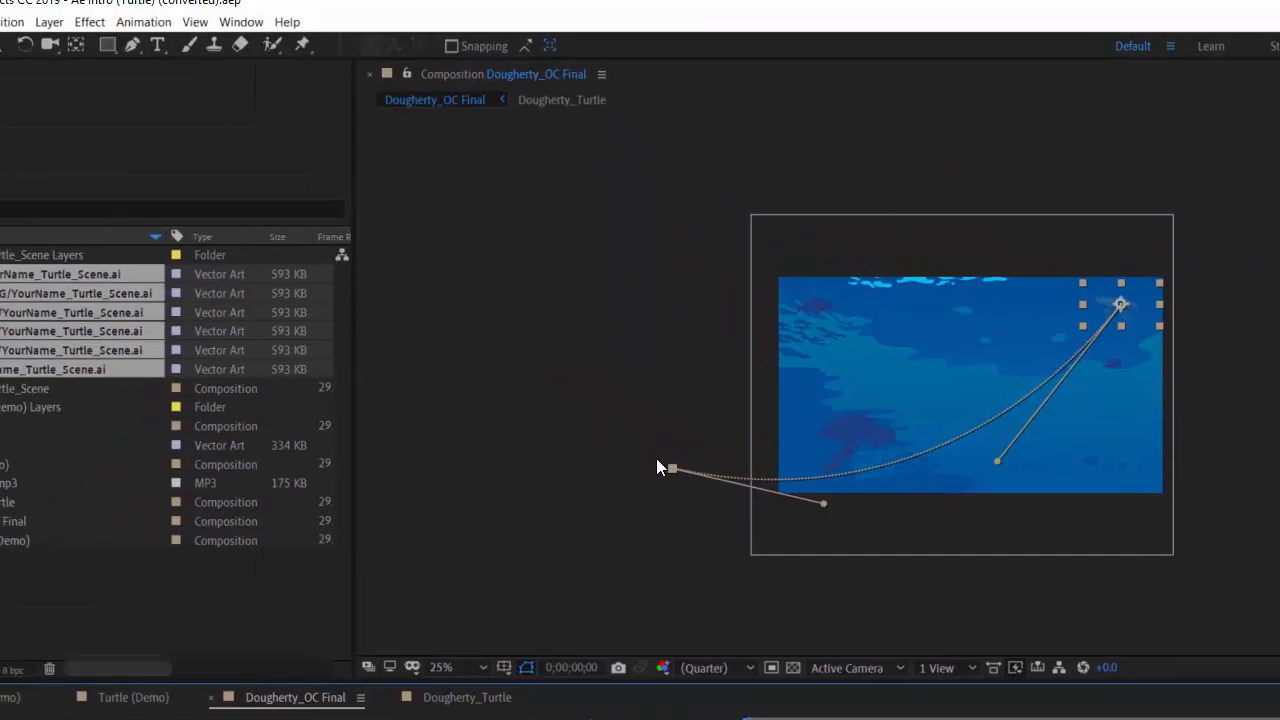
Set the turtle layer's Auto-Orientation to Orient Along Path
click(63, 35)
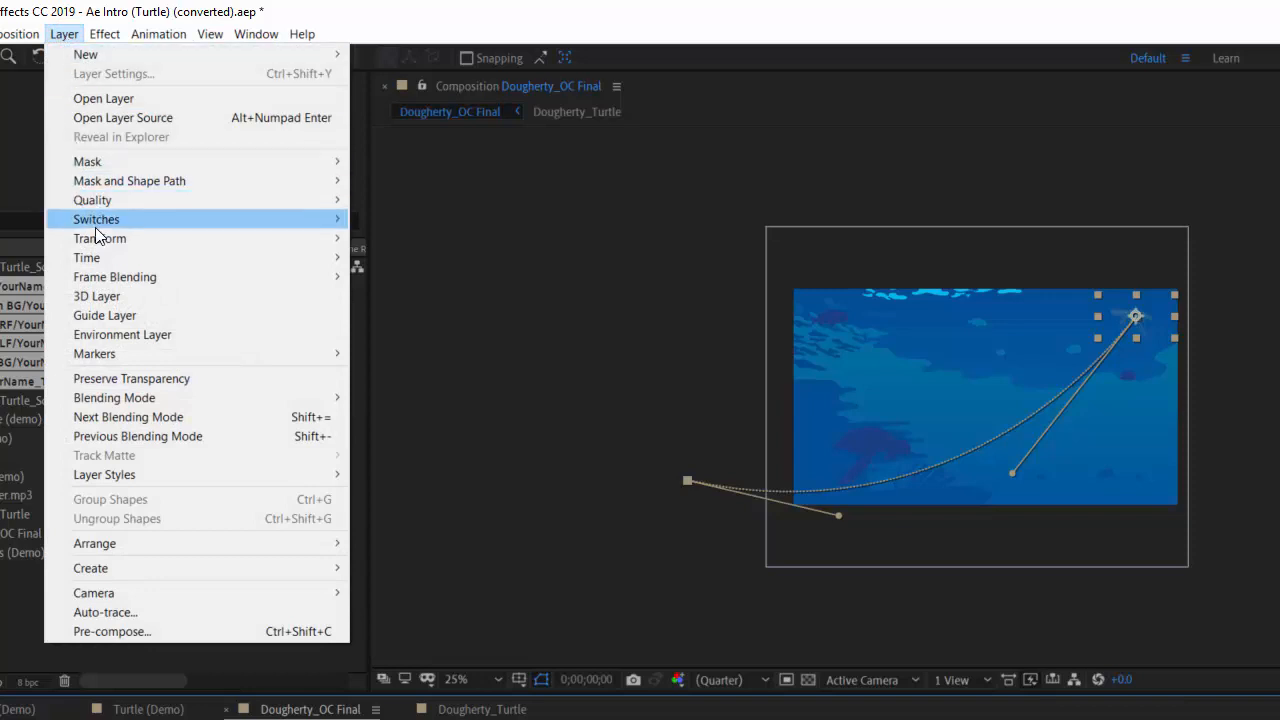
mouse_move(101, 241)
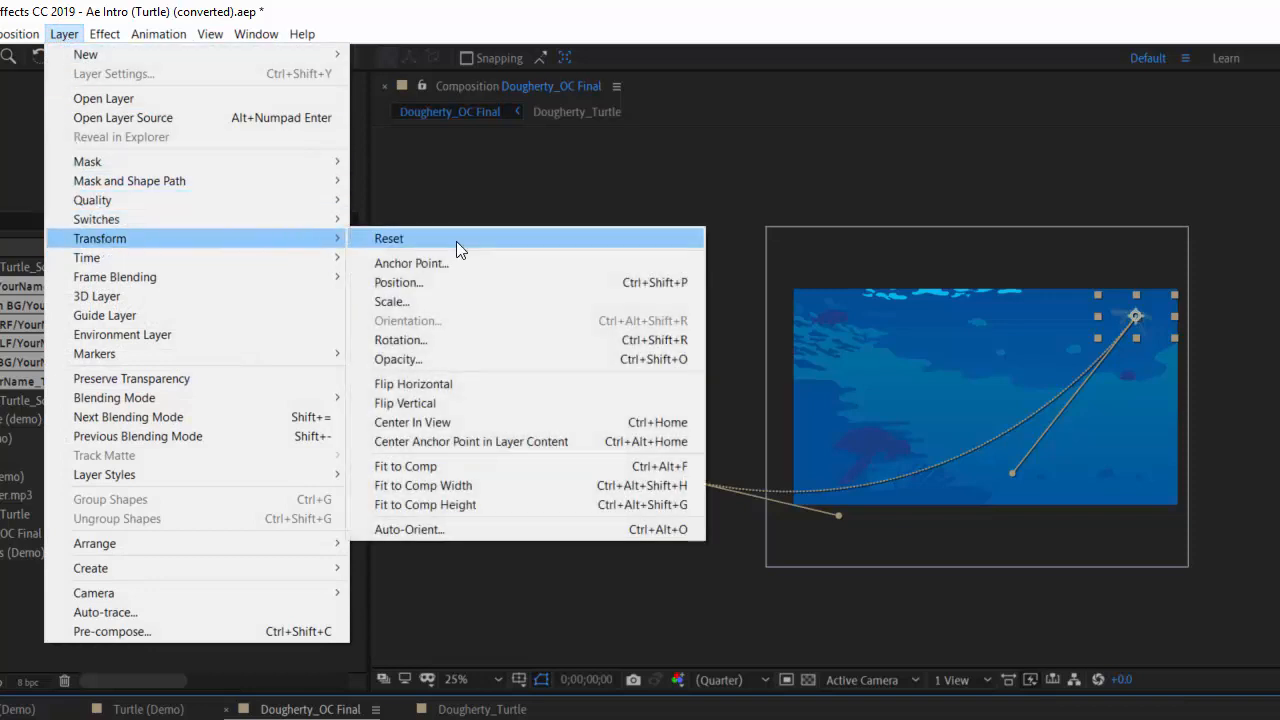
click(442, 527)
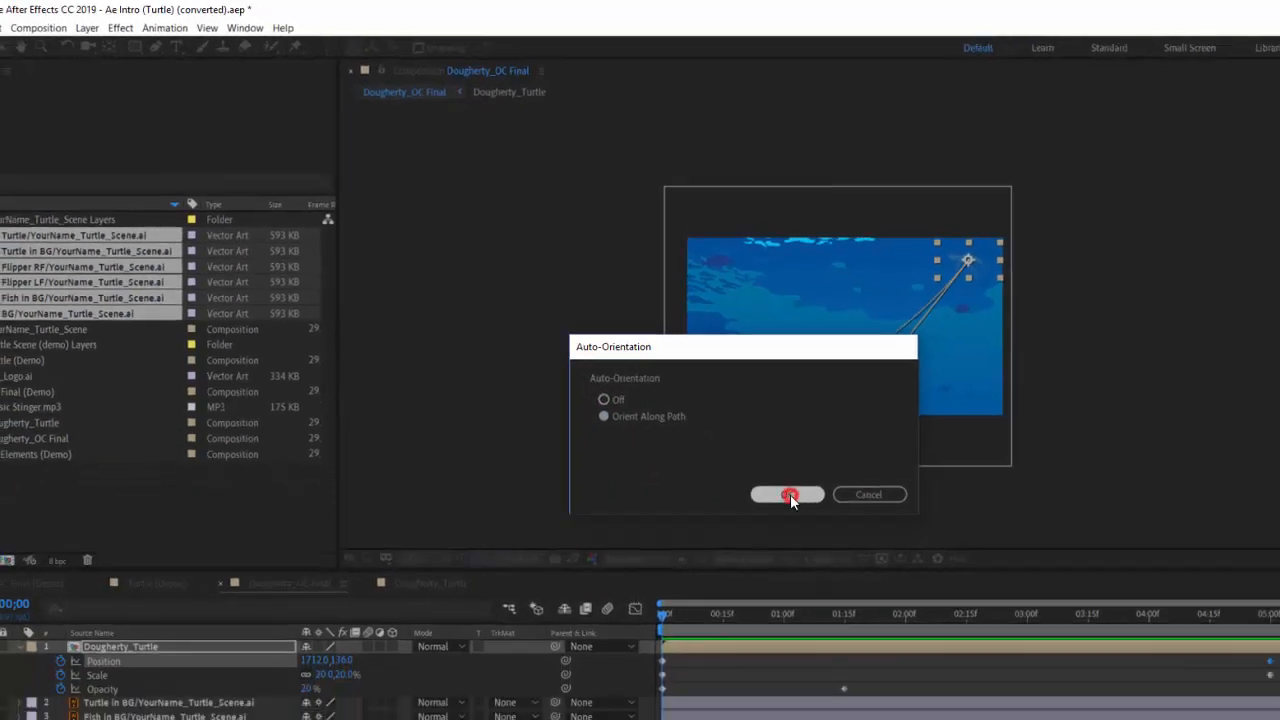
click(916, 601)
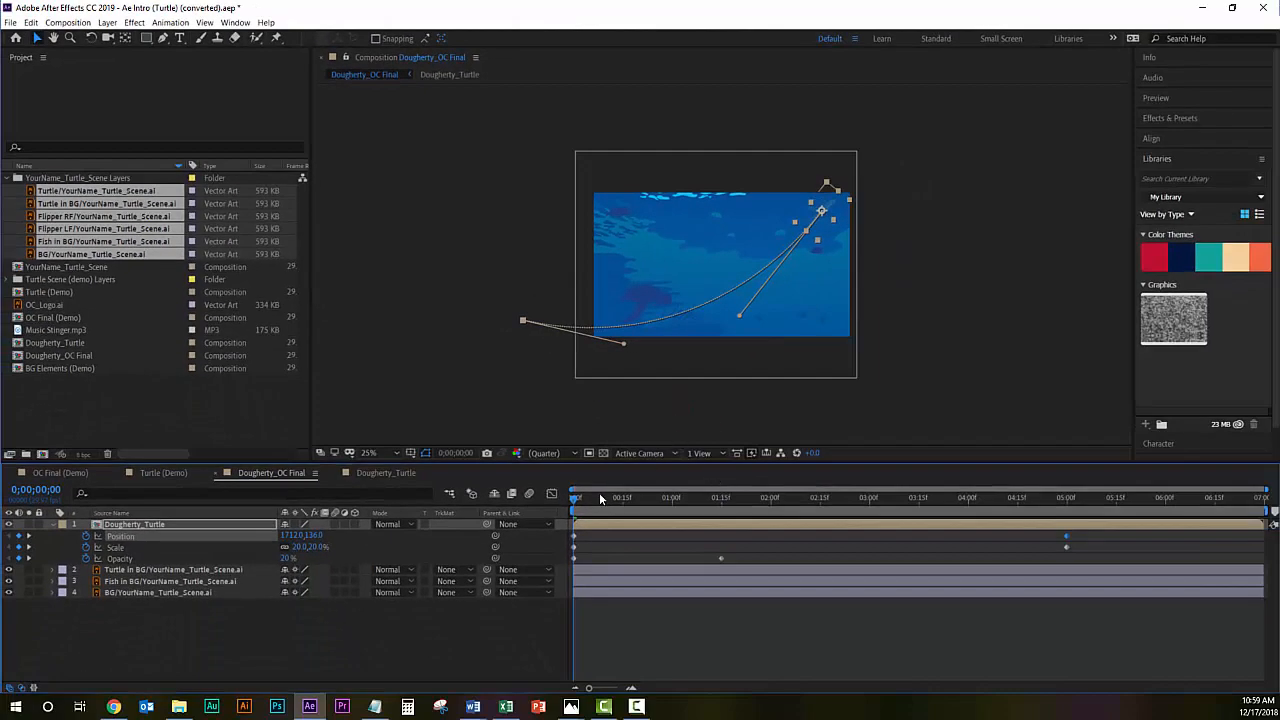
Set the turtle layer's rotation to 180° so it faces its swimming direction along the motion path
drag(575, 494, 807, 513)
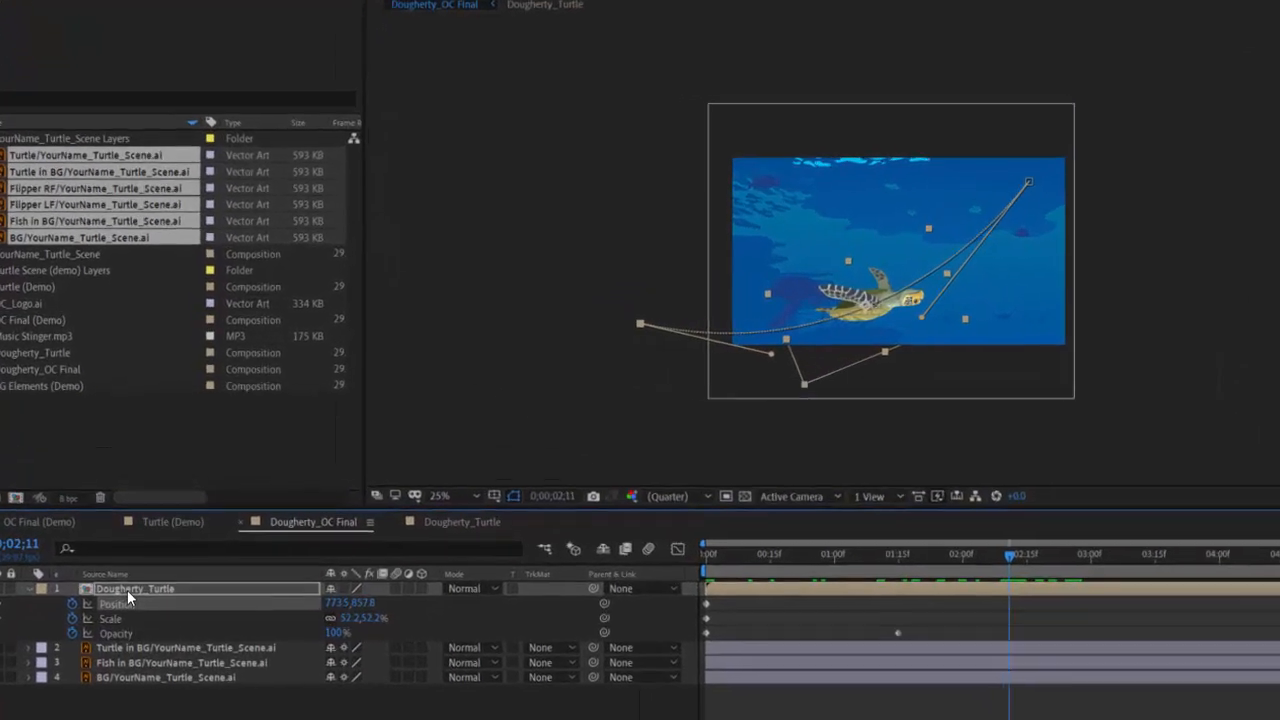
key(r)
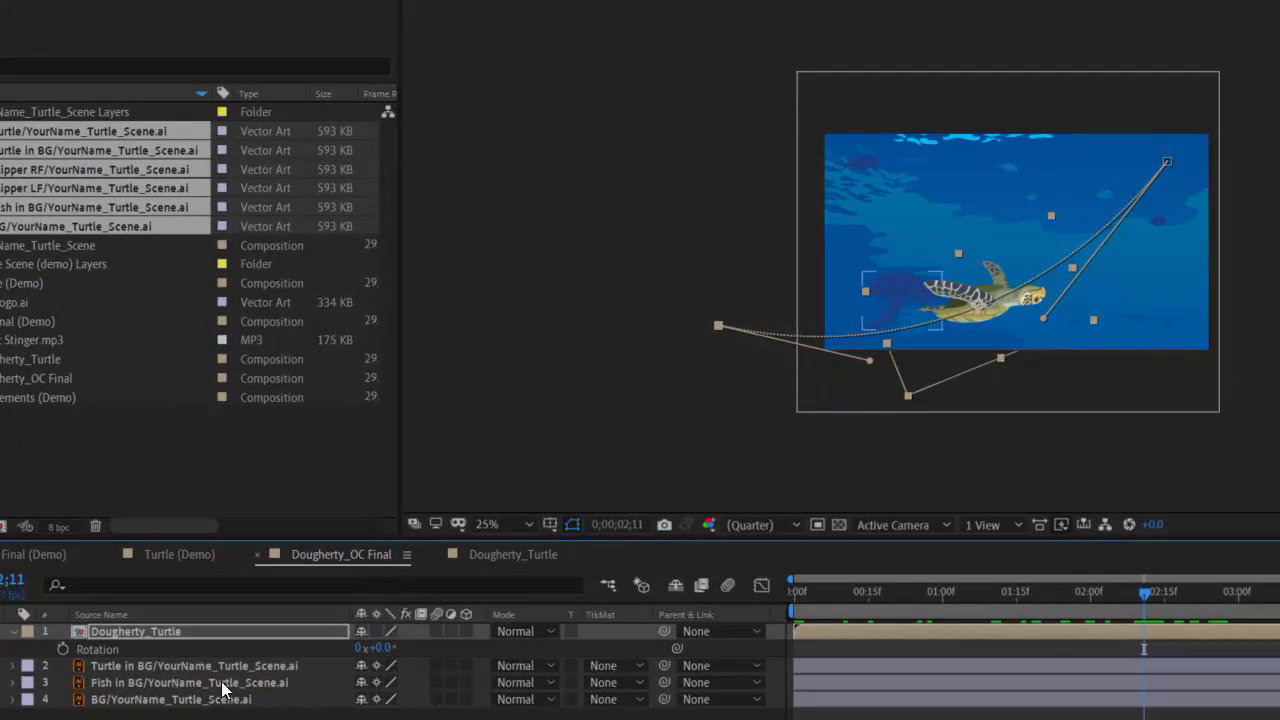
click(383, 648)
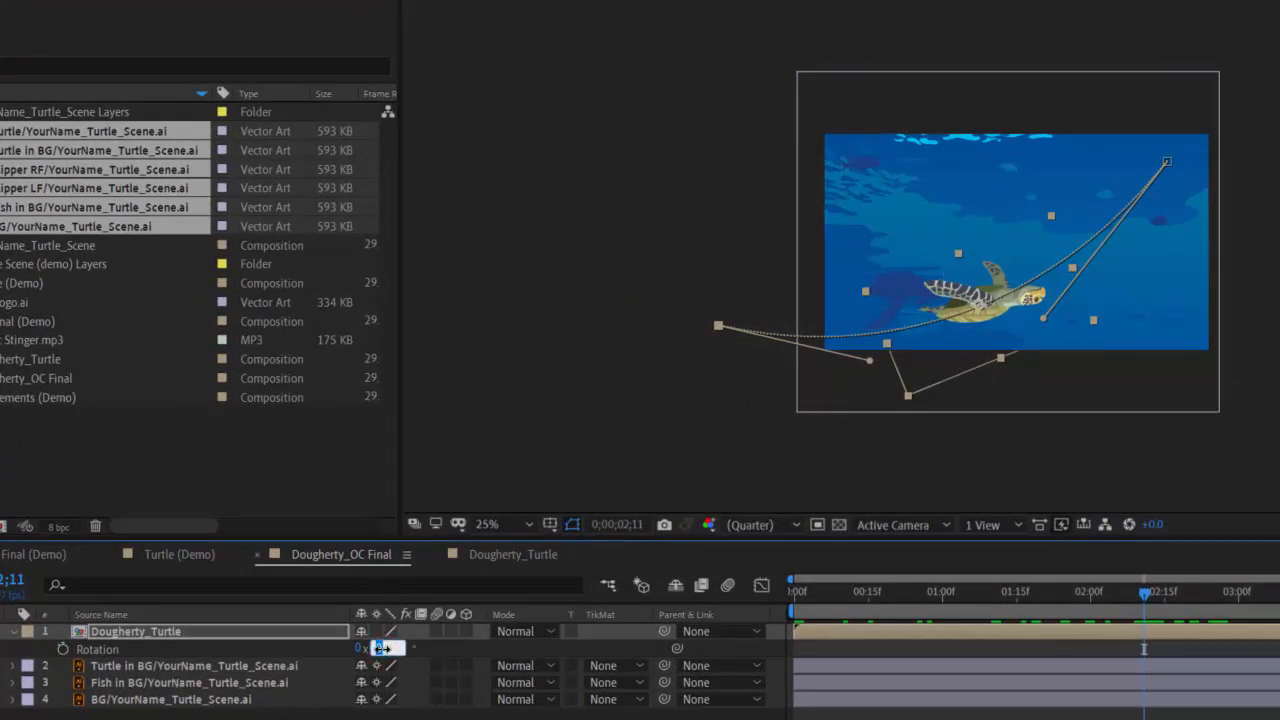
text(90)
key(Return)
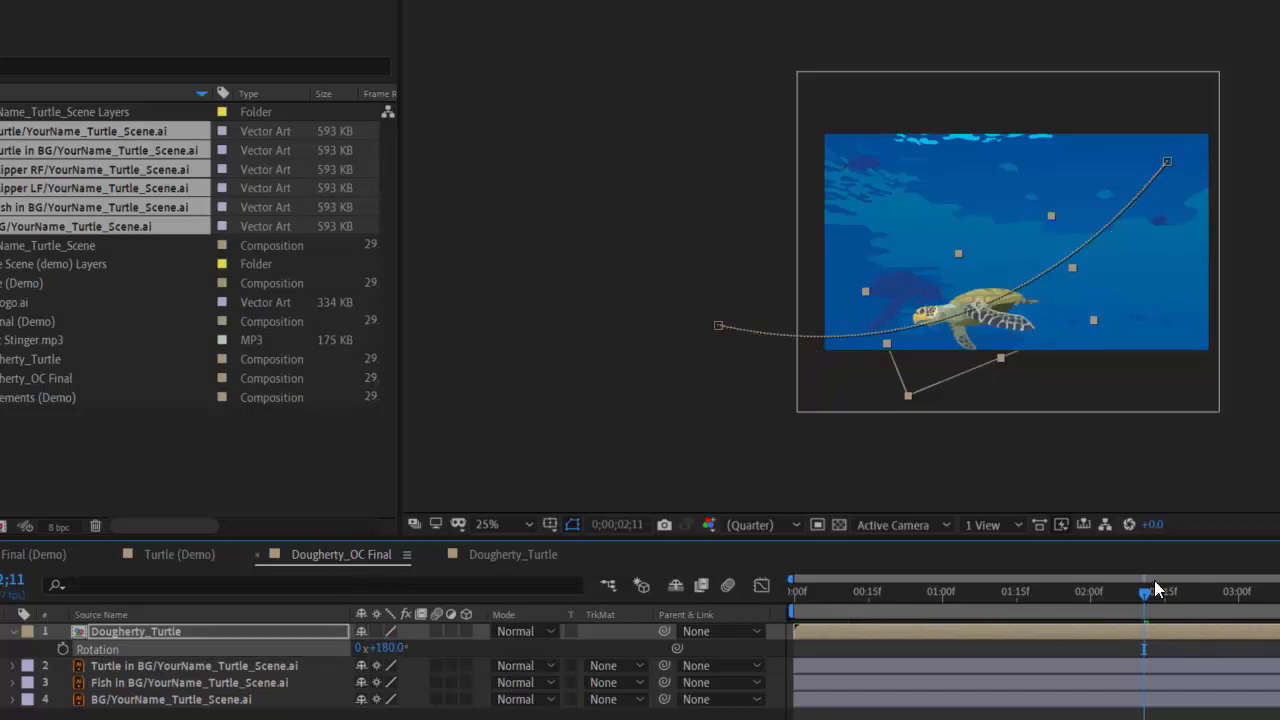
Play the scene from the first frame to review the rotated turtle swimming along its curved path
click(1140, 598)
drag(1137, 597, 533, 636)
key(space)
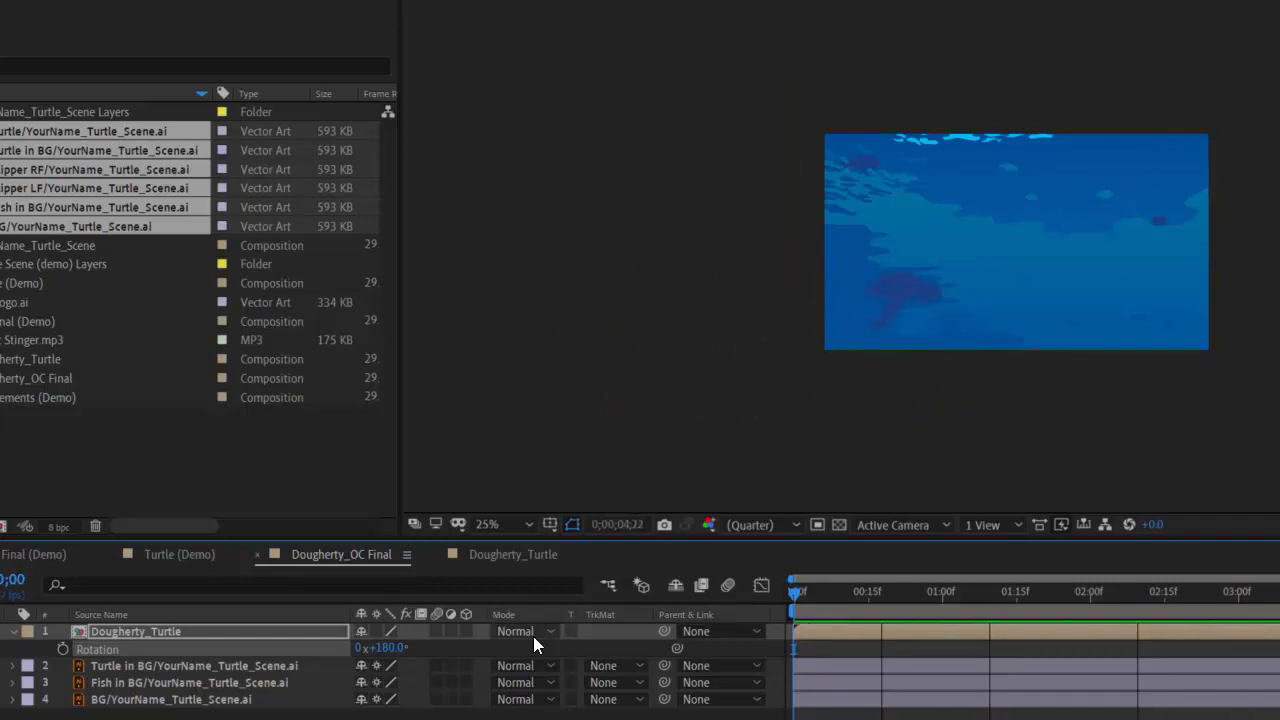
key(space)
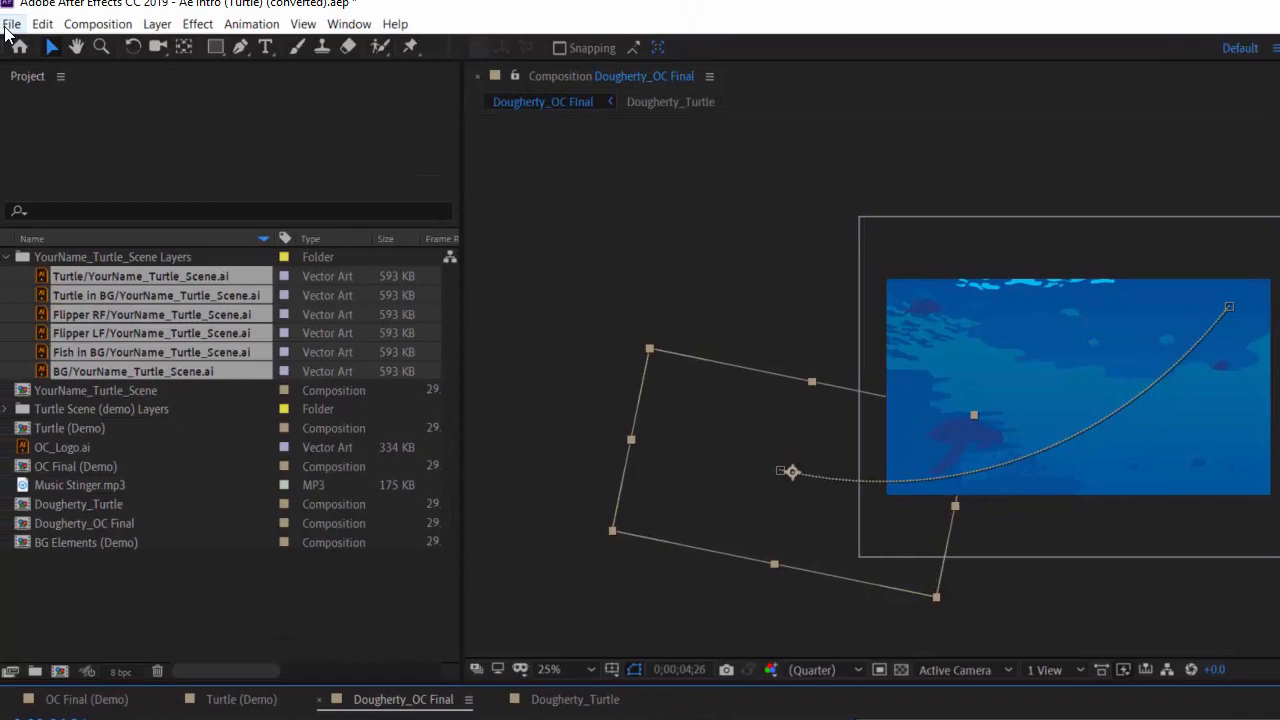
Save the project as a new After Effects project file named with the author's surname followed by "_Ae Intro (Turtle)"
click(9, 26)
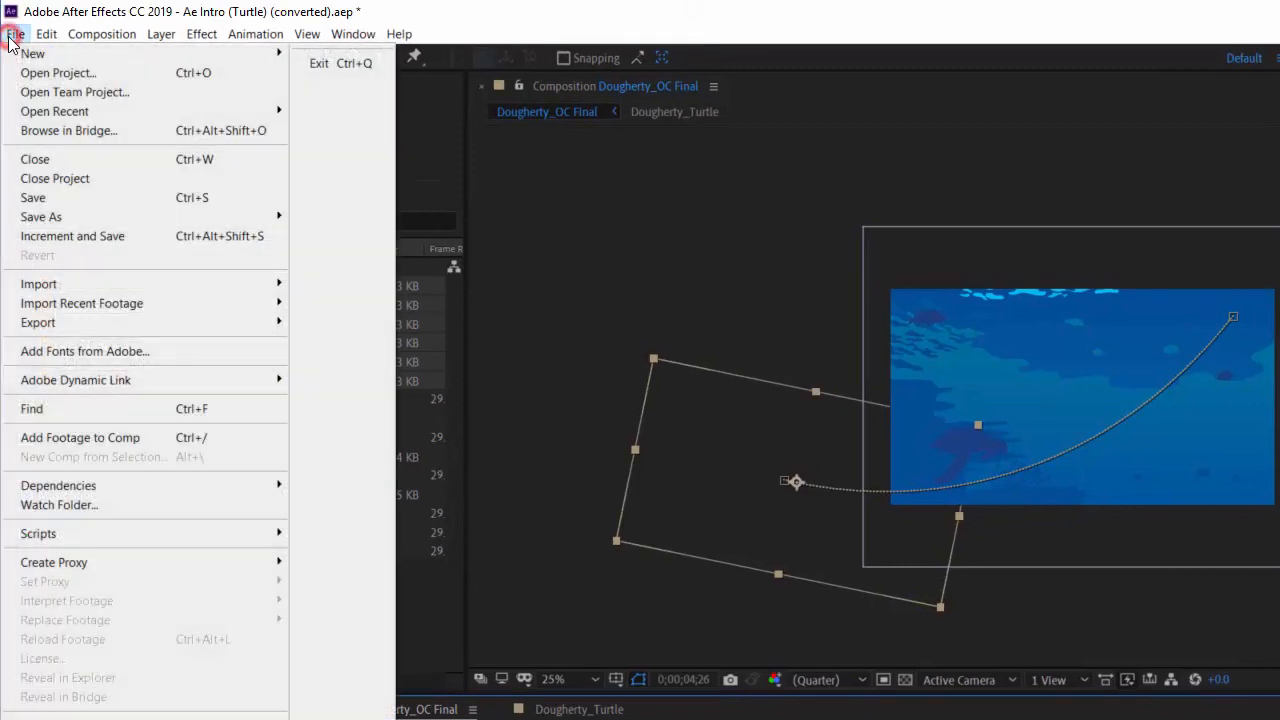
mouse_move(43, 216)
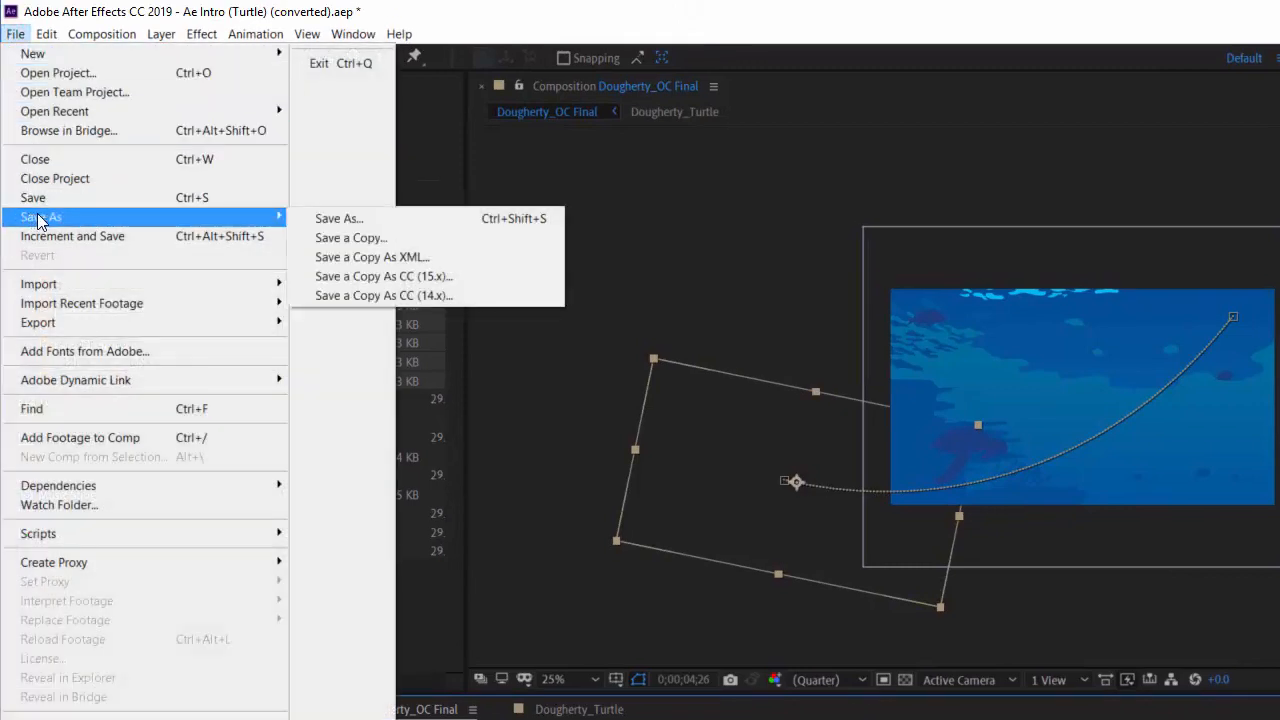
click(362, 217)
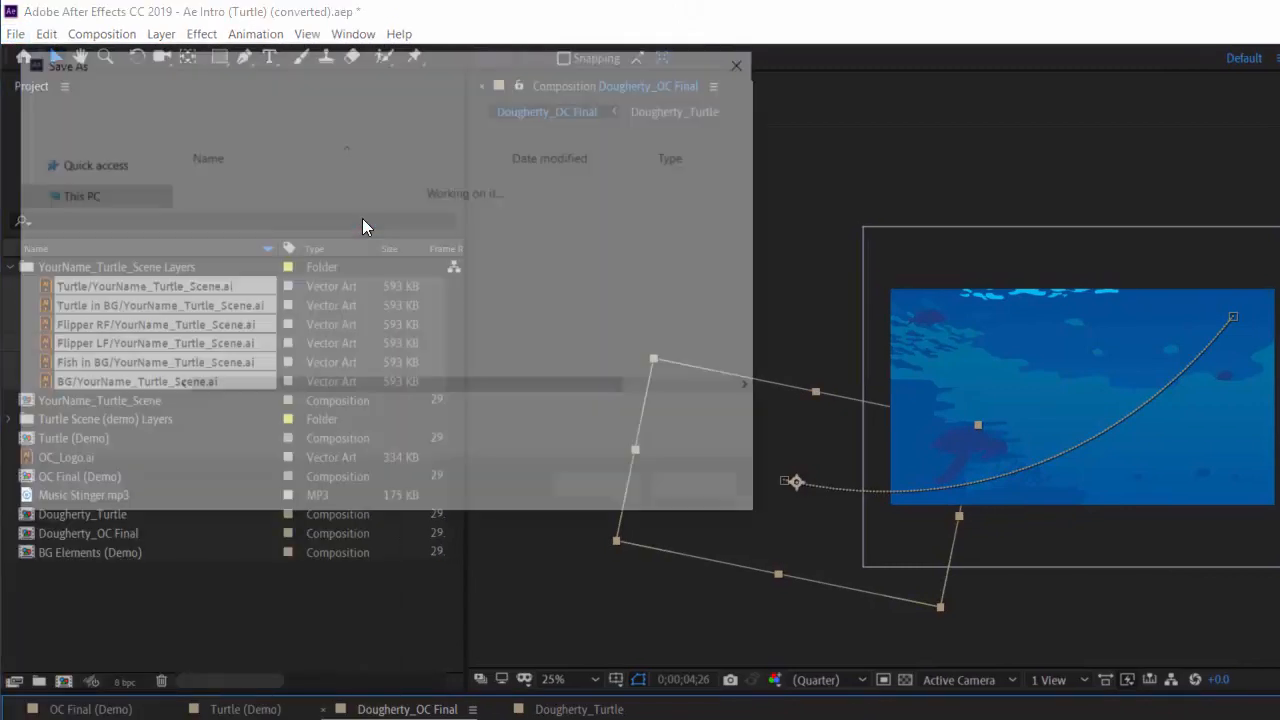
key(BackSpace)
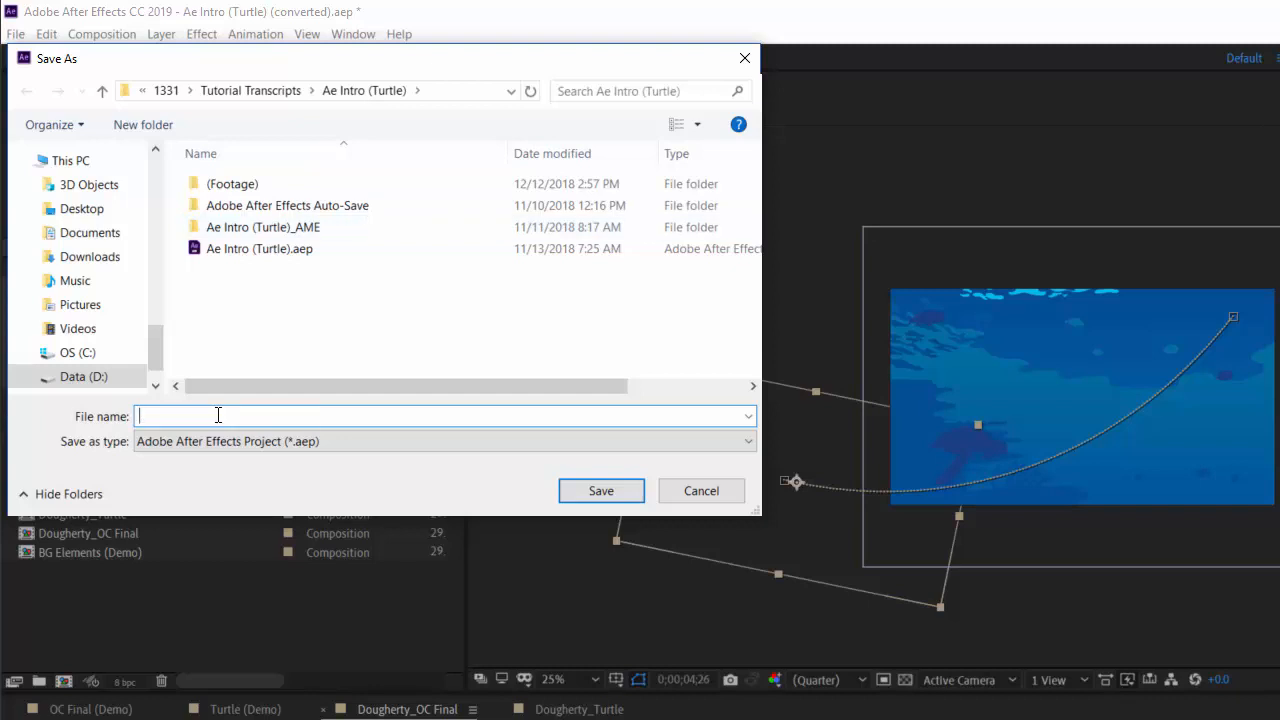
text(Dougherty_Ae Intro (Turtle))
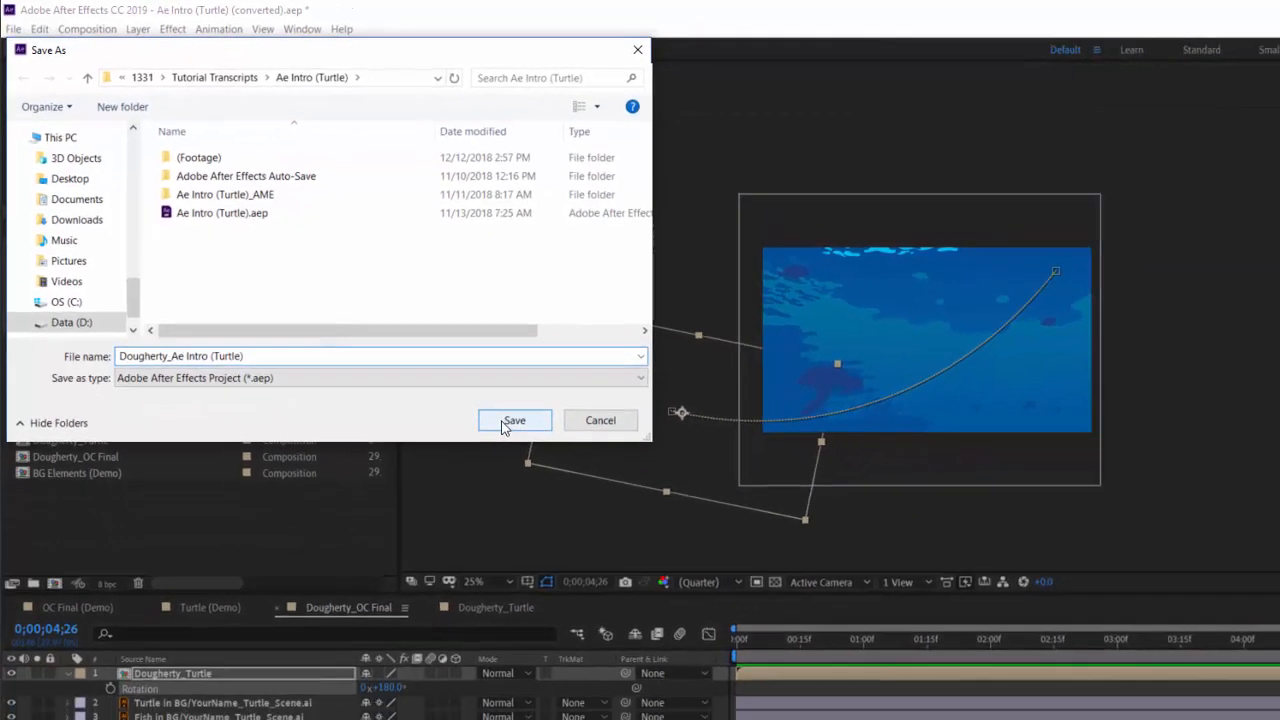
click(512, 421)
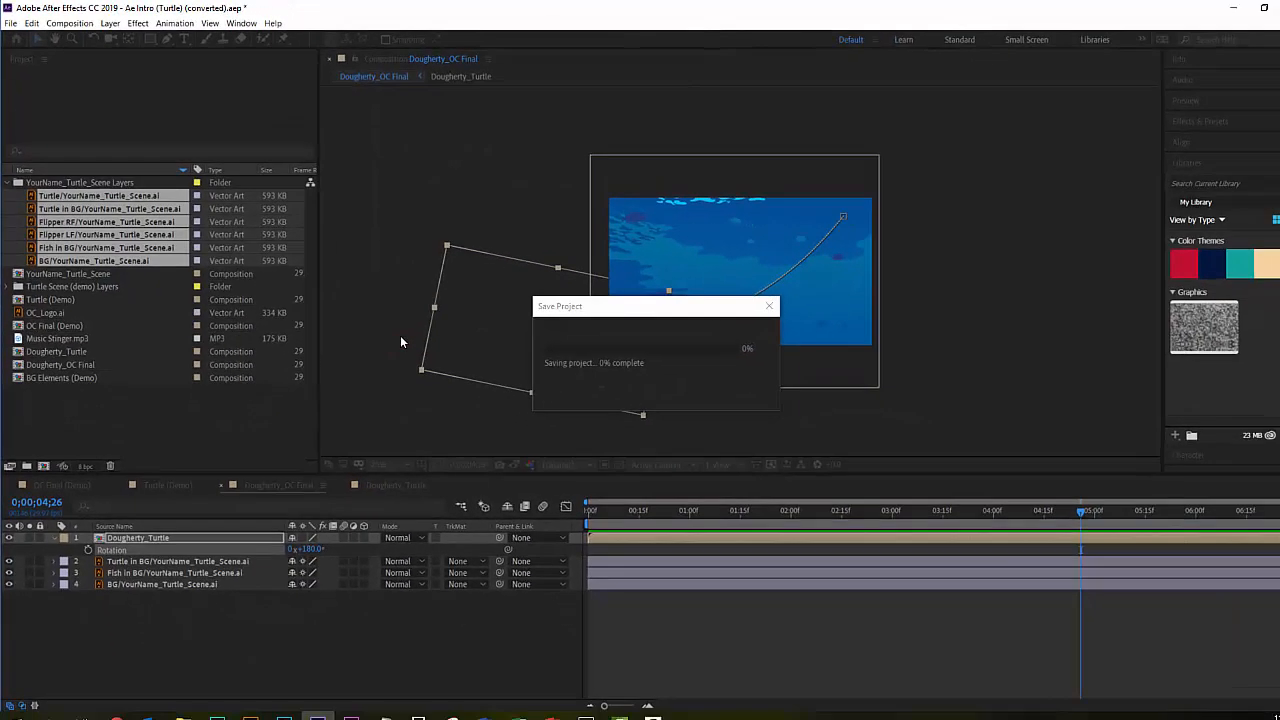